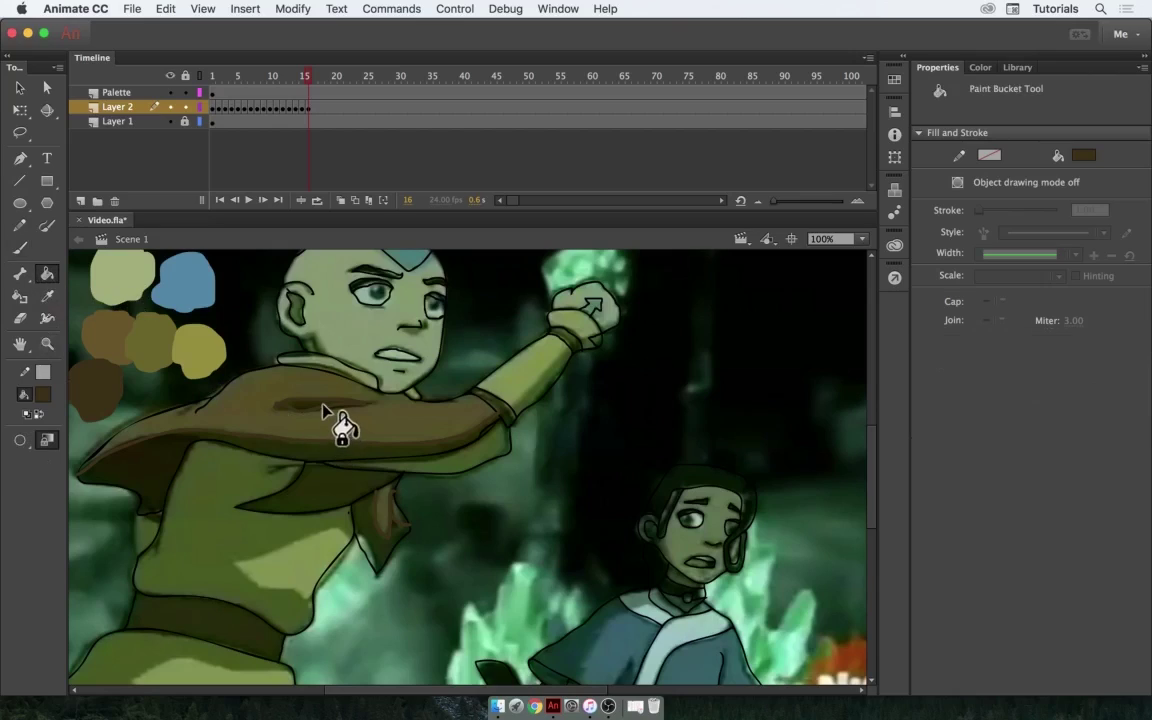
# Step: Fill the cloak's shaded undersides, the belt and the wristbands with dark brown, setting the Paint Bucket to Close Large Gaps
pyautogui.click(155, 467)
pyautogui.click(334, 496)
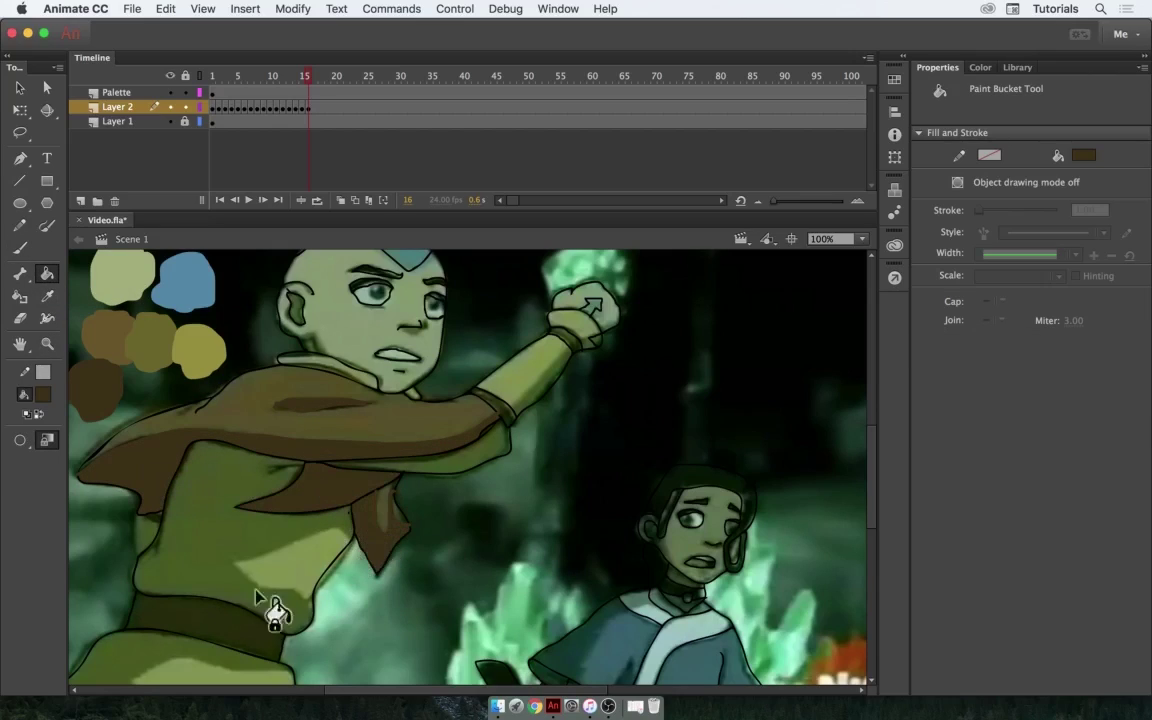
pyautogui.click(19, 440)
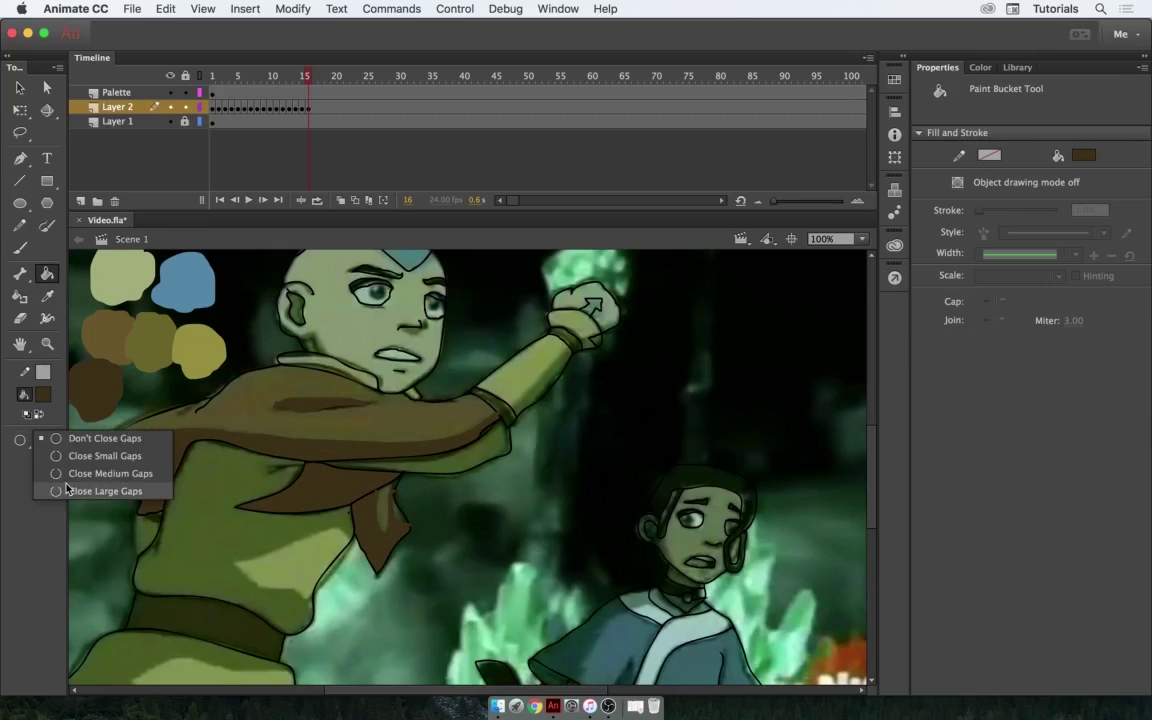
pyautogui.click(75, 491)
pyautogui.click(205, 615)
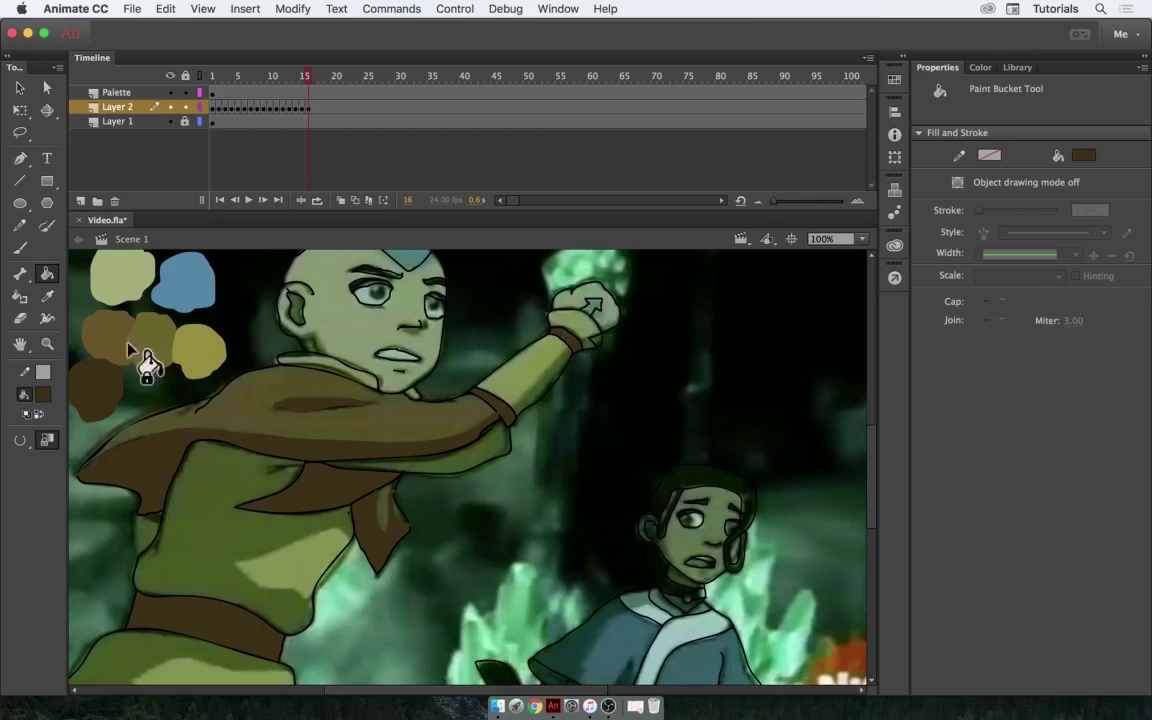
# Step: Fill the lit parts of the boy's cloak with the medium brown sampled from the palette
pyautogui.click(44, 296)
pyautogui.click(100, 326)
pyautogui.click(310, 408)
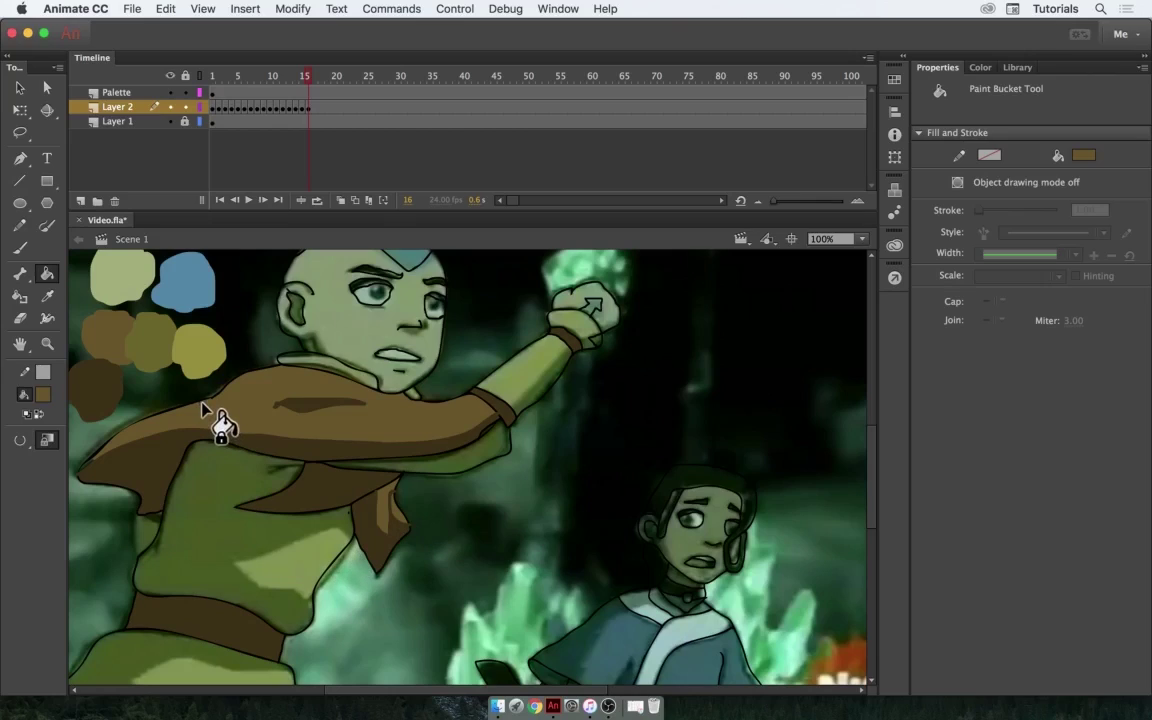
# Step: Sample the yellow-olive swatch and brush the highlight edges on the boy's sleeve, tunic and lower robe
pyautogui.click(47, 298)
pyautogui.click(192, 338)
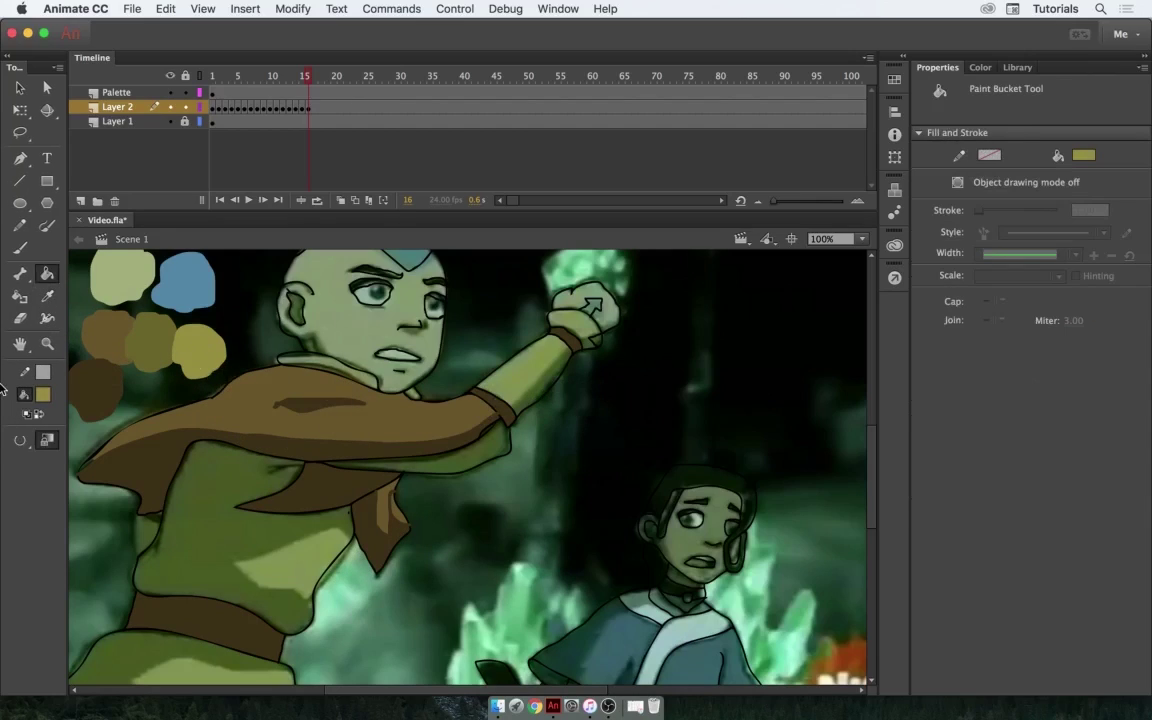
pyautogui.click(20, 248)
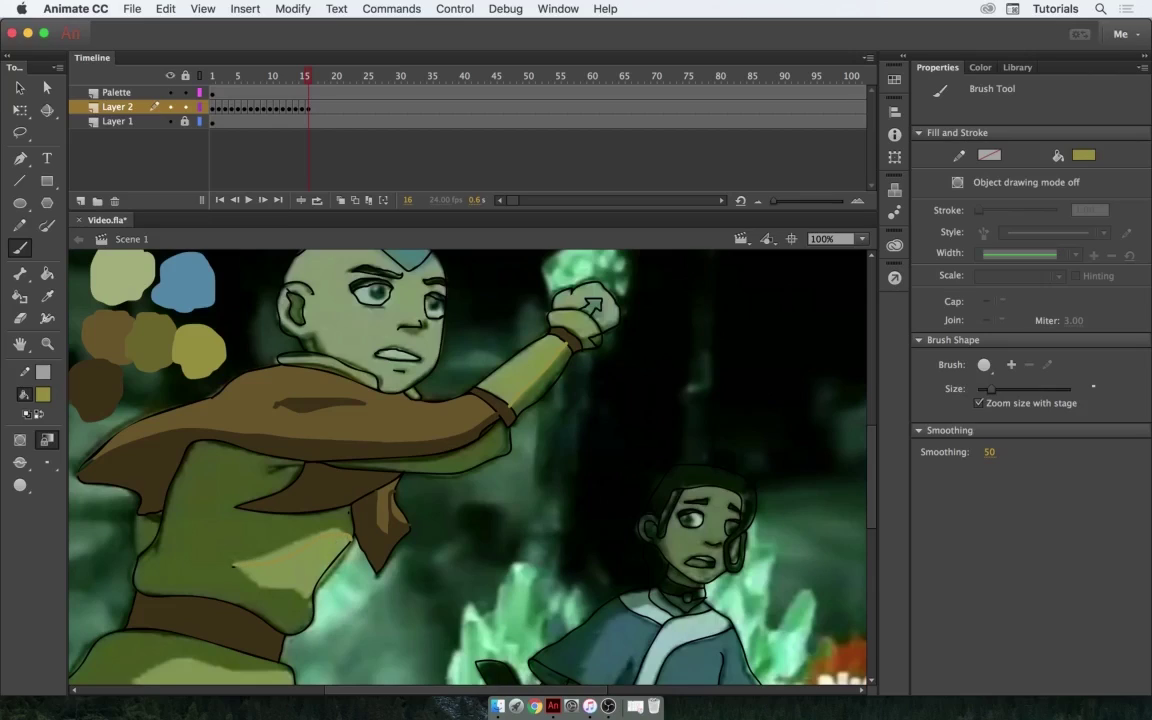
pyautogui.scroll(-5, 208, 543)
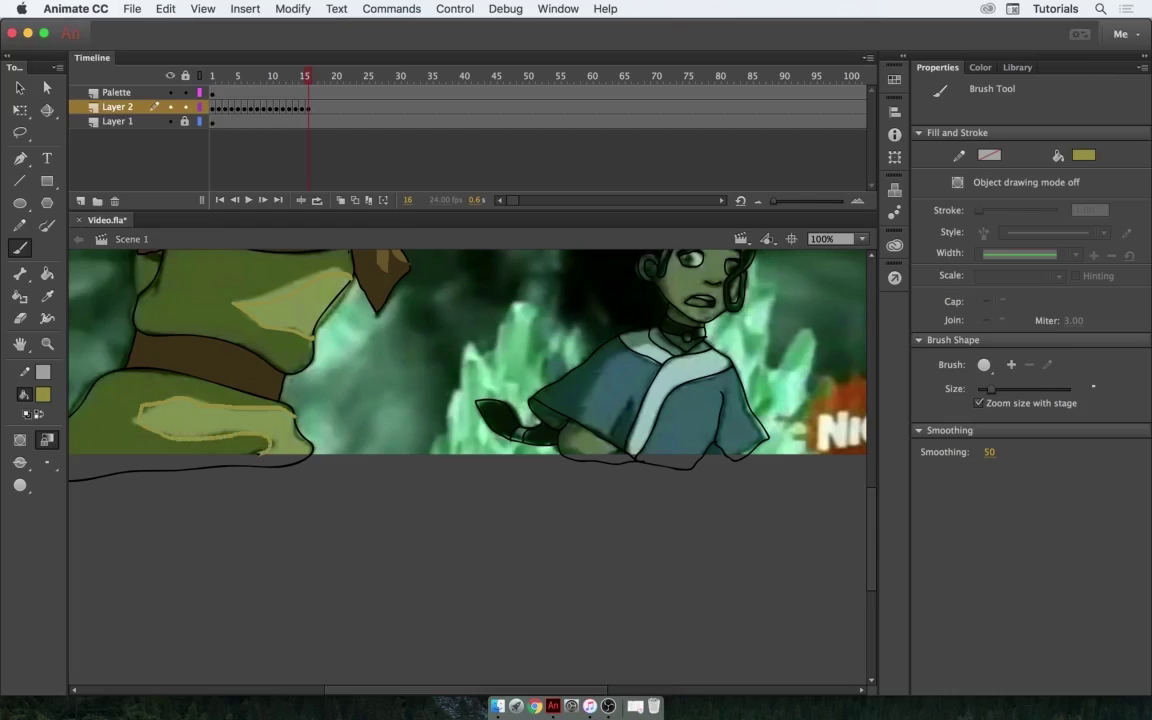
pyautogui.scroll(5, 230, 420)
# Step: Fill the outlined highlights on the tunic and lower robe with yellow-olive
pyautogui.press('k')
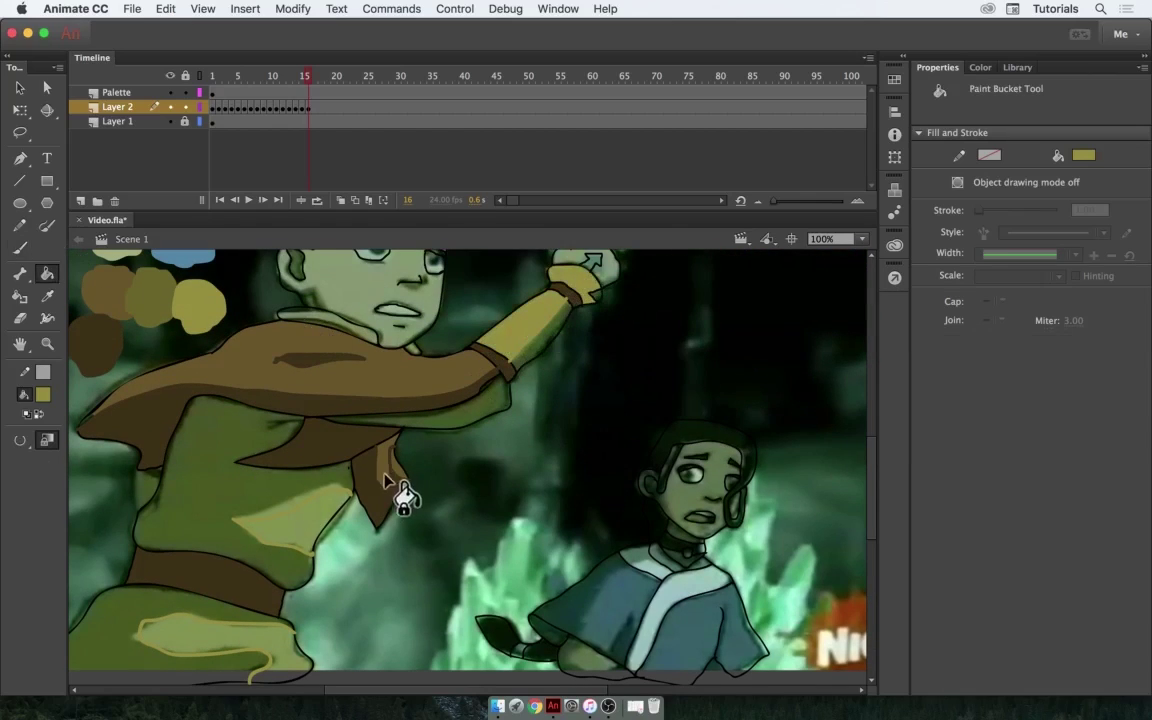
pyautogui.click(386, 480)
pyautogui.click(220, 635)
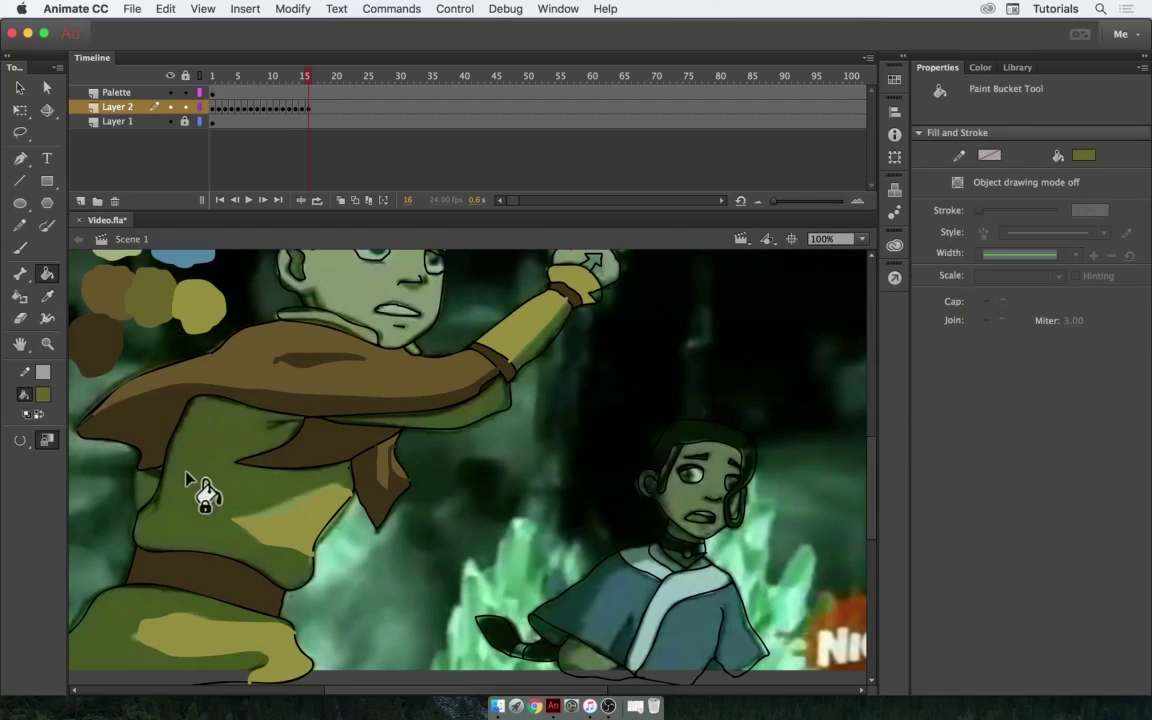
# Step: Fill the tunic, lower robe and sleeve shadow with dark olive, and the collar with yellow-olive
pyautogui.click(200, 489)
pyautogui.click(200, 599)
pyautogui.click(520, 330)
pyautogui.scroll(3, 597, 303)
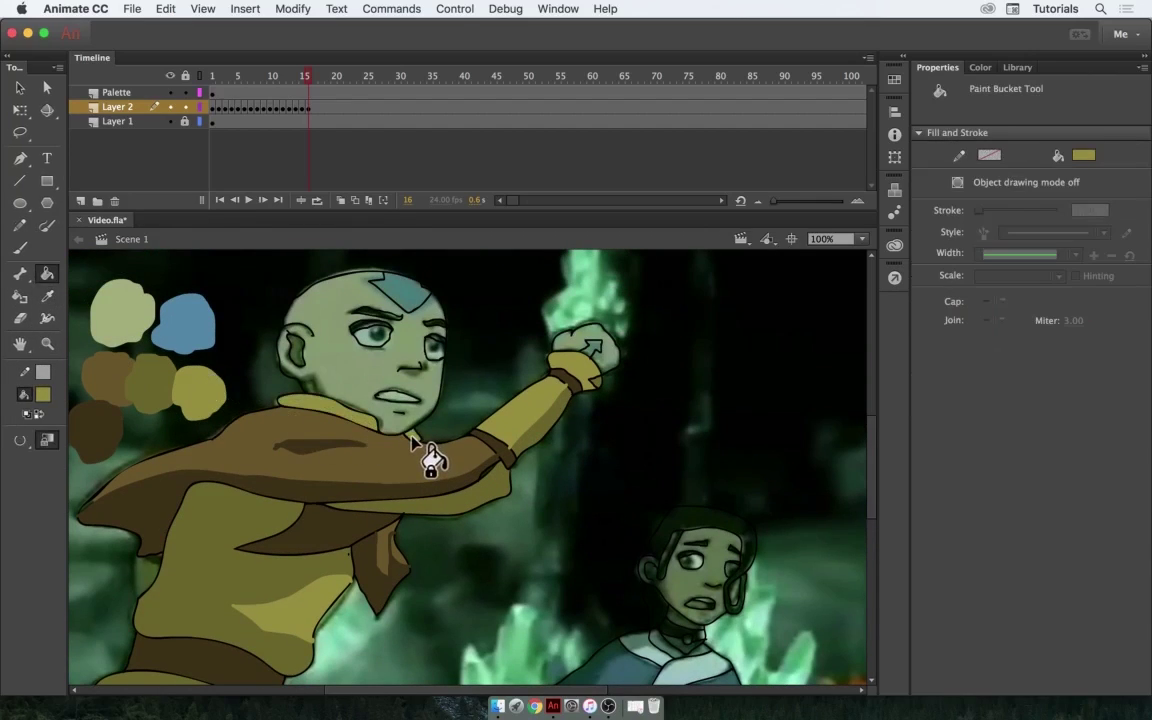
# Step: Fill the head and the sliver beside the forehead arrow with the pale green skin colour, and the arrow with the blue swatch
pyautogui.click(48, 298)
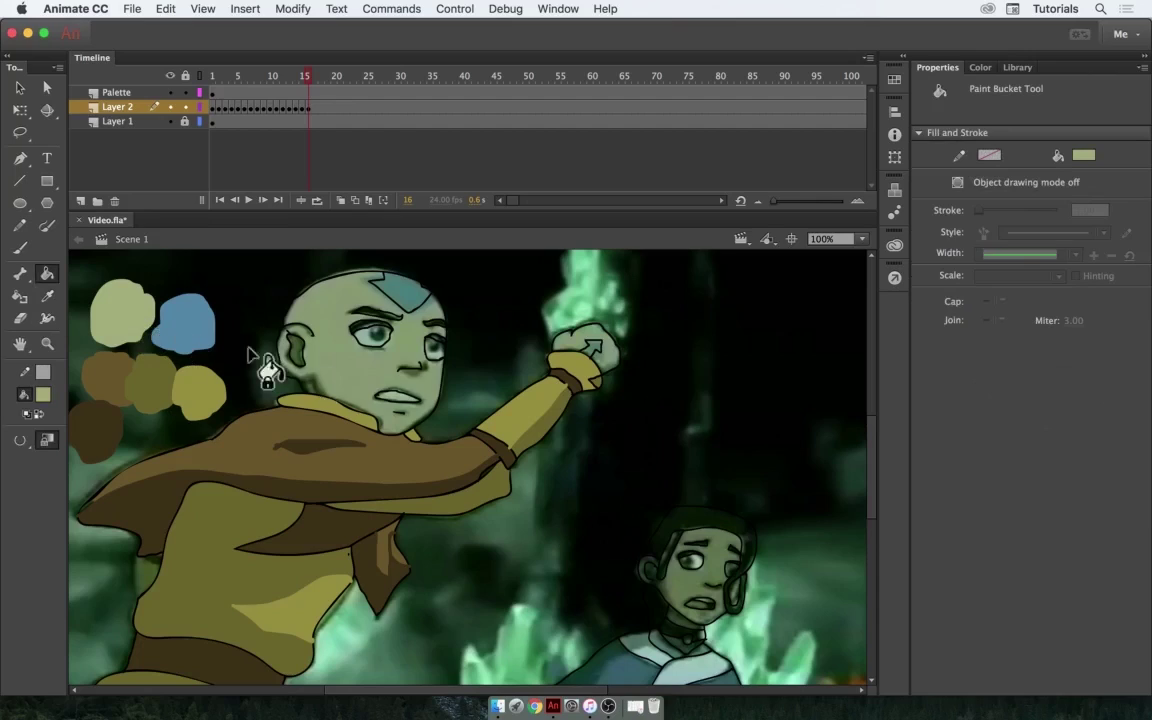
pyautogui.click(188, 330)
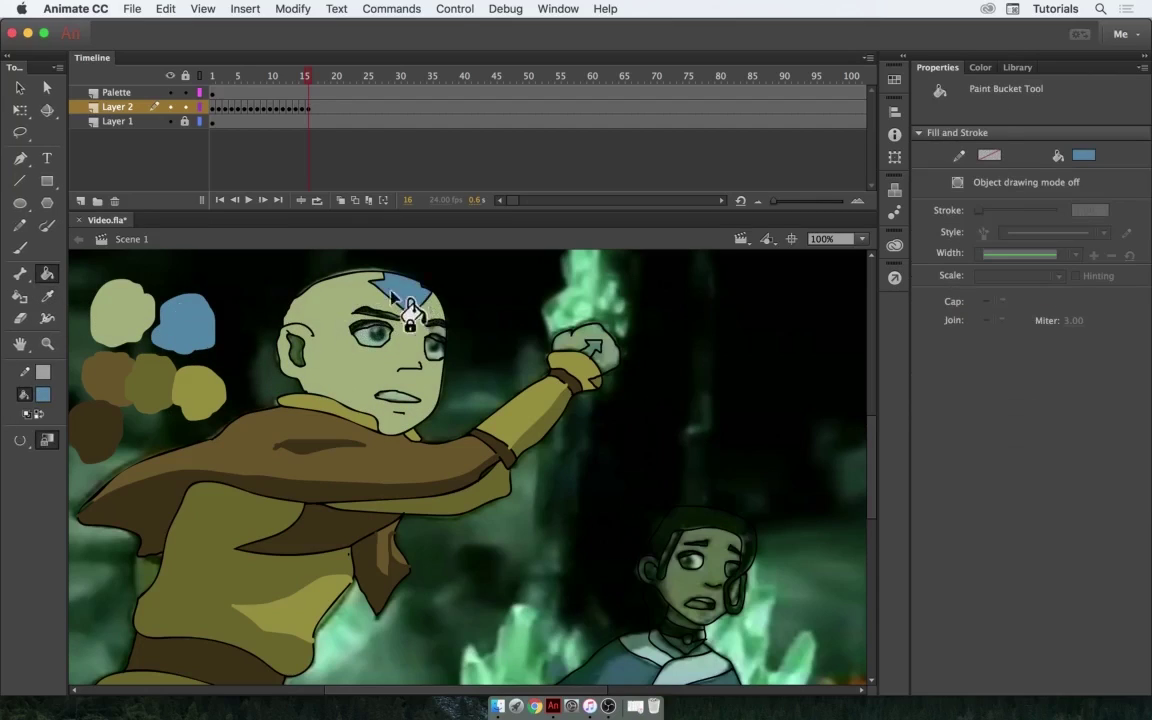
pyautogui.press('z')
pyautogui.moveTo(362, 255); pyautogui.dragTo(483, 340)
pyautogui.click(48, 296)
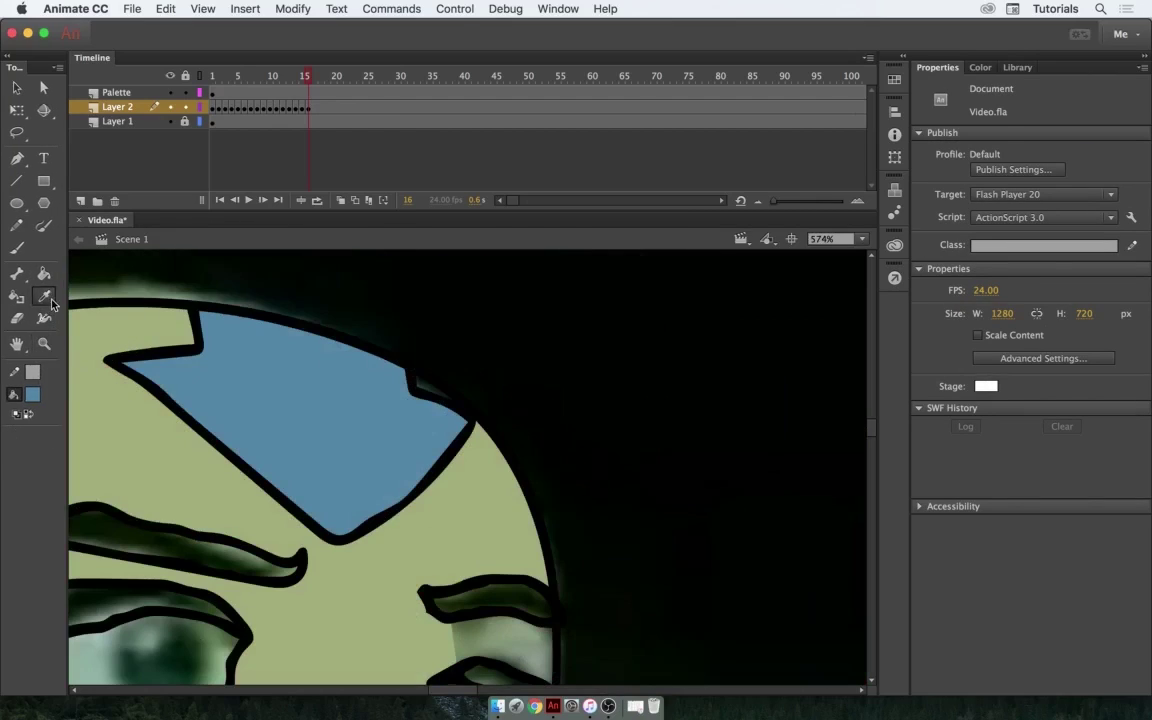
pyautogui.click(130, 325)
pyautogui.press('z')
pyautogui.click(167, 422)
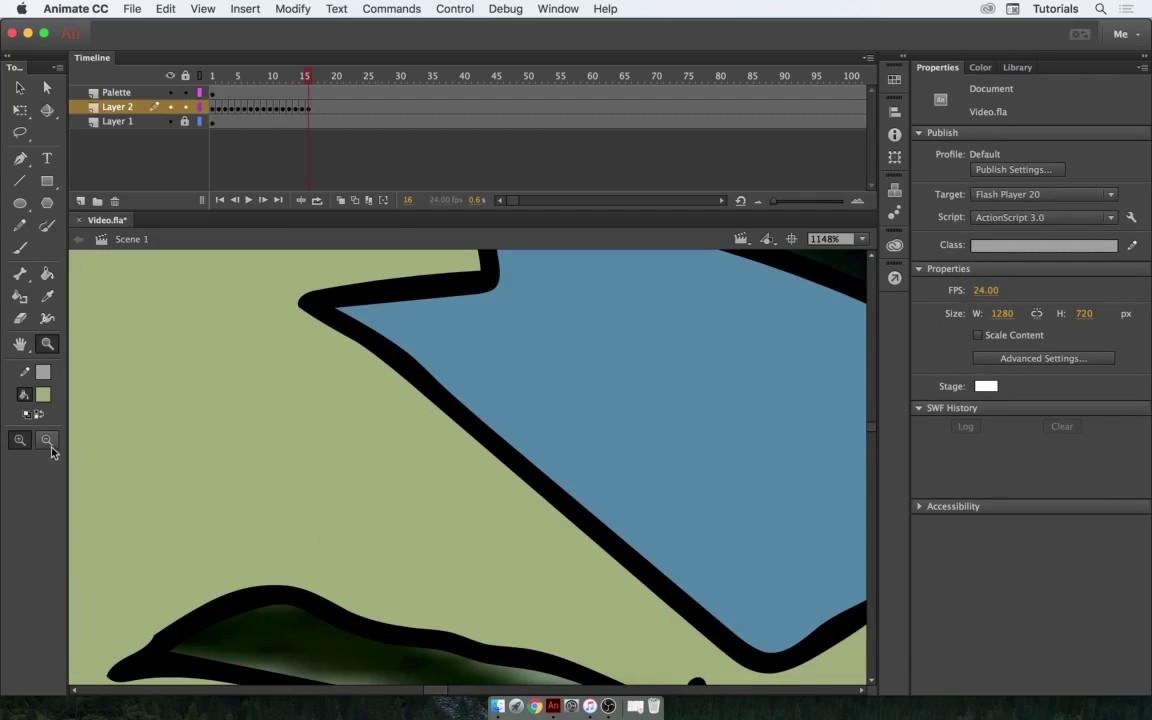
pyautogui.click(47, 440)
pyautogui.click(275, 496)
pyautogui.click(573, 585)
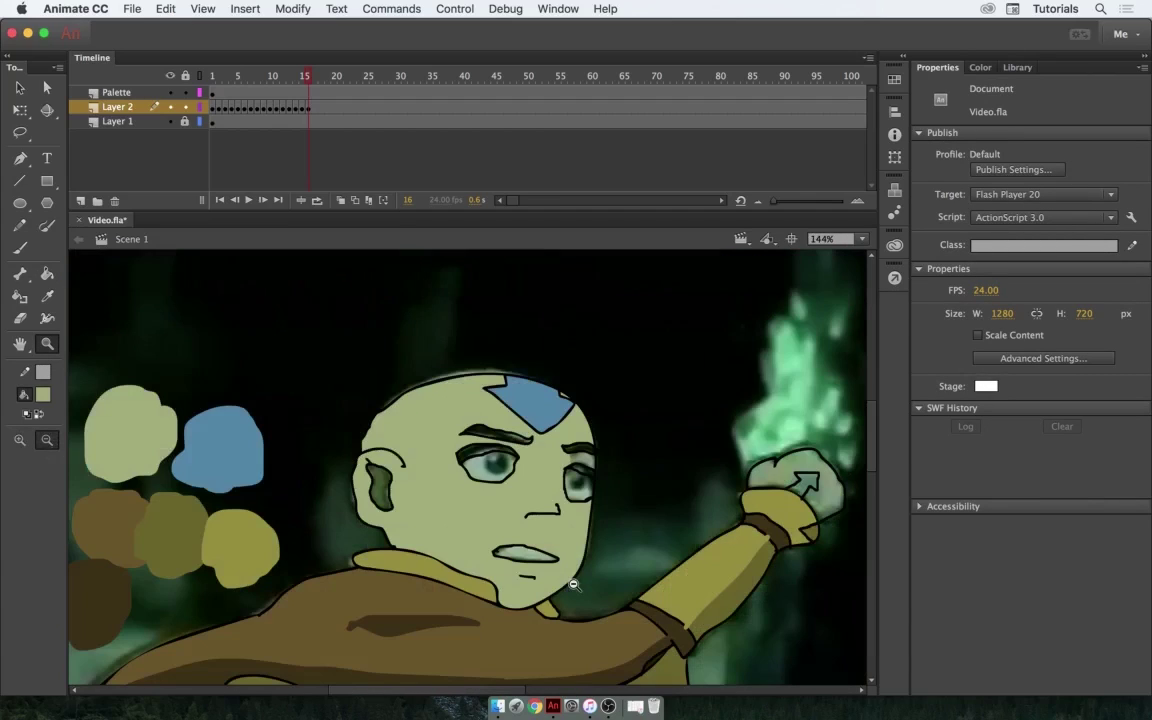
# Step: Fill the inner ear and the eyebrows with dark brown
pyautogui.click(47, 296)
pyautogui.click(242, 562)
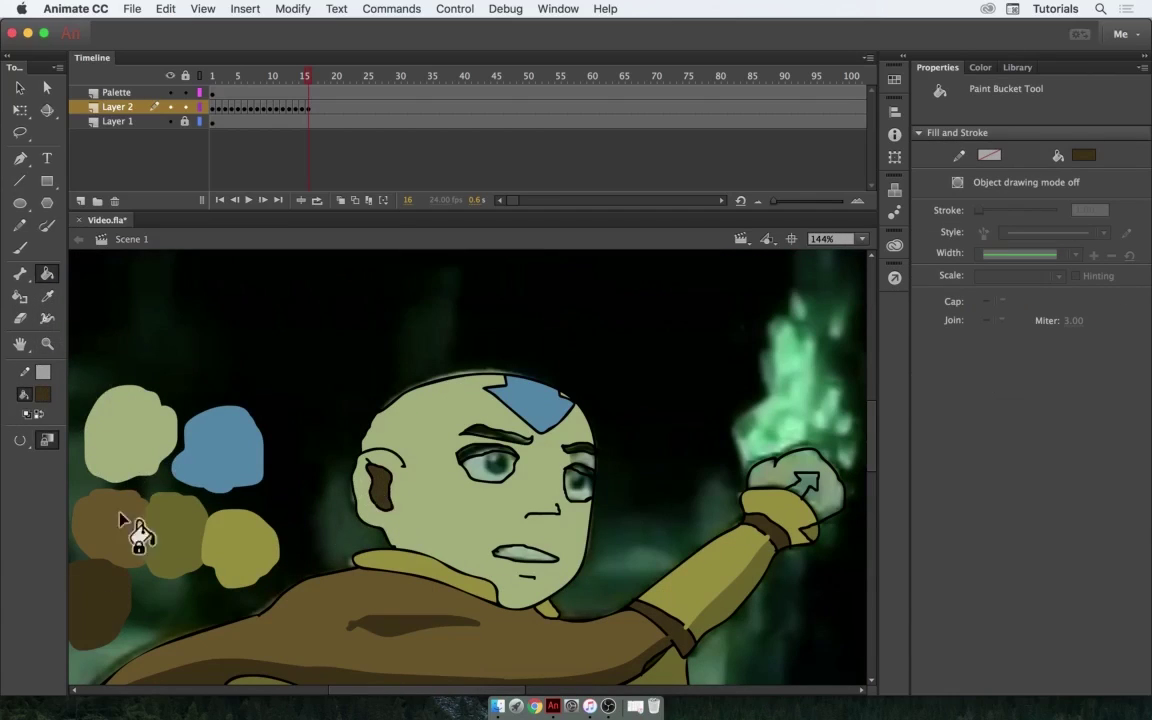
pyautogui.hscroll(3, 463, 452)
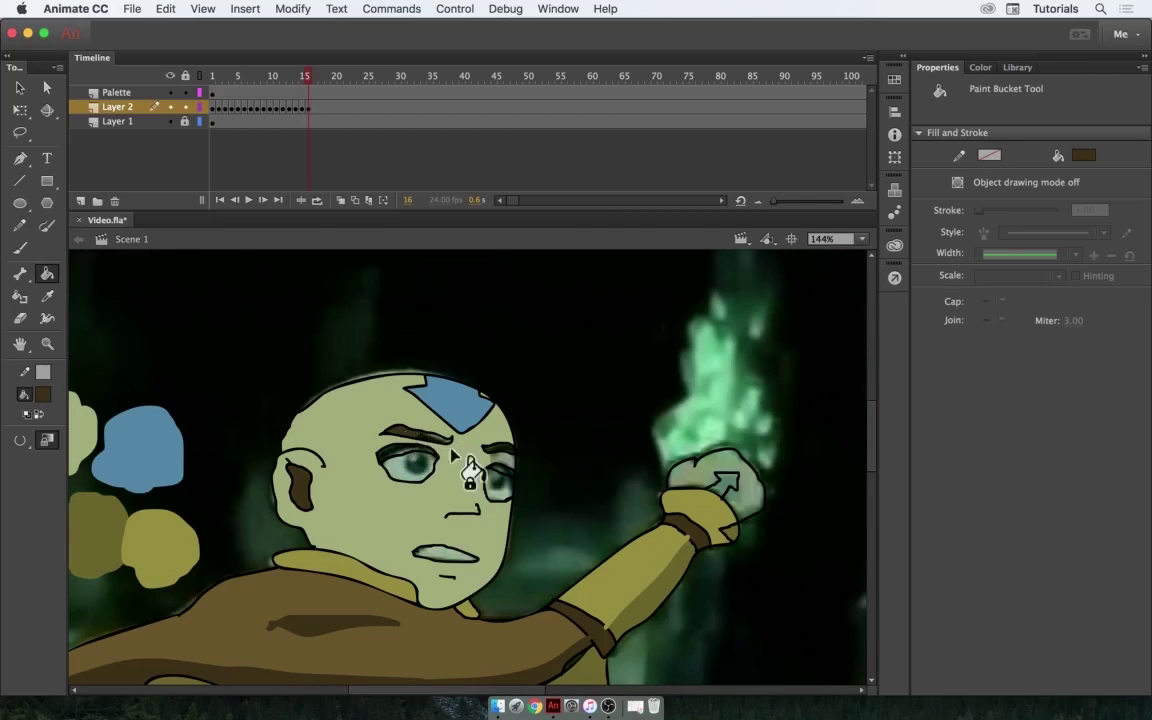
pyautogui.press('z')
pyautogui.moveTo(275, 329); pyautogui.dragTo(547, 511)
pyautogui.press('k')
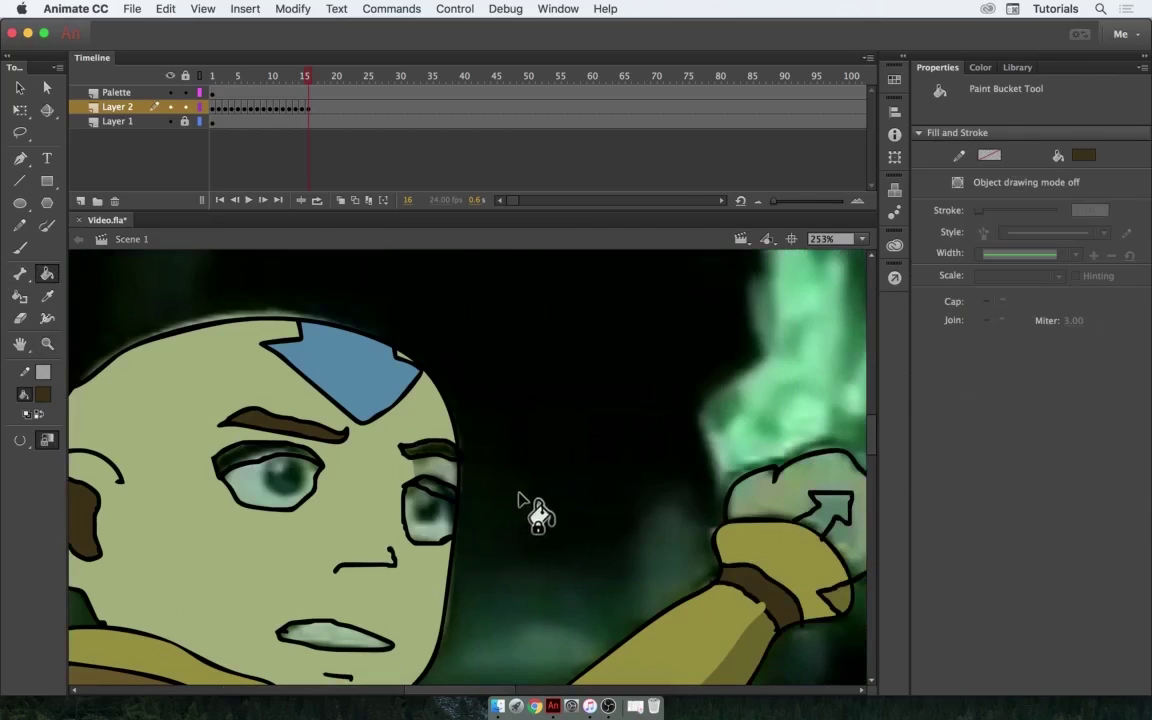
# Step: Sample the black line colour, brush in both pupils and fill the pupils and upper lash areas with black
pyautogui.click(46, 296)
pyautogui.click(301, 505)
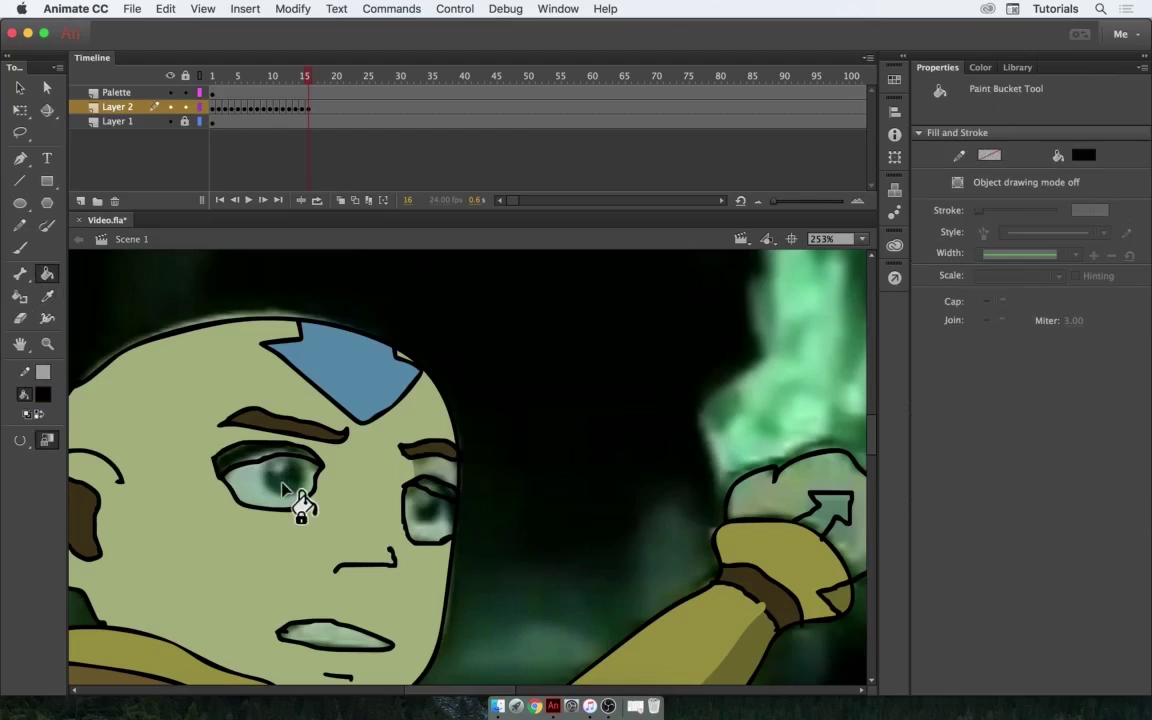
pyautogui.press('b')
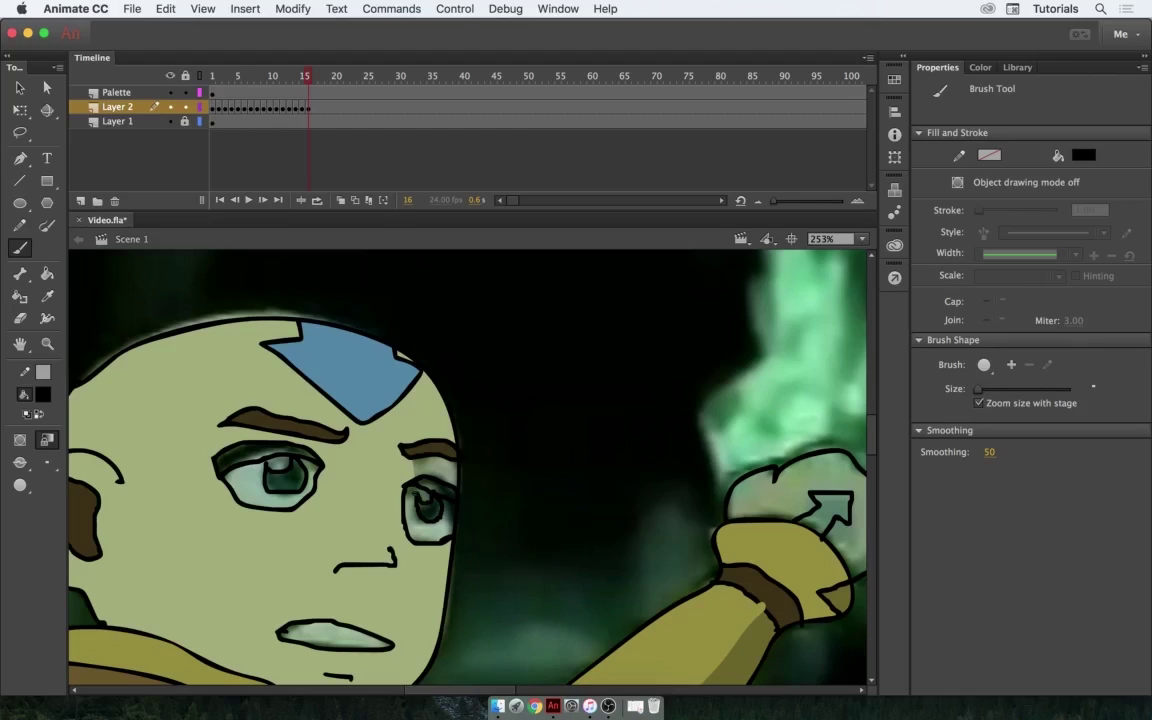
pyautogui.press('k')
pyautogui.click(424, 505)
pyautogui.click(283, 462)
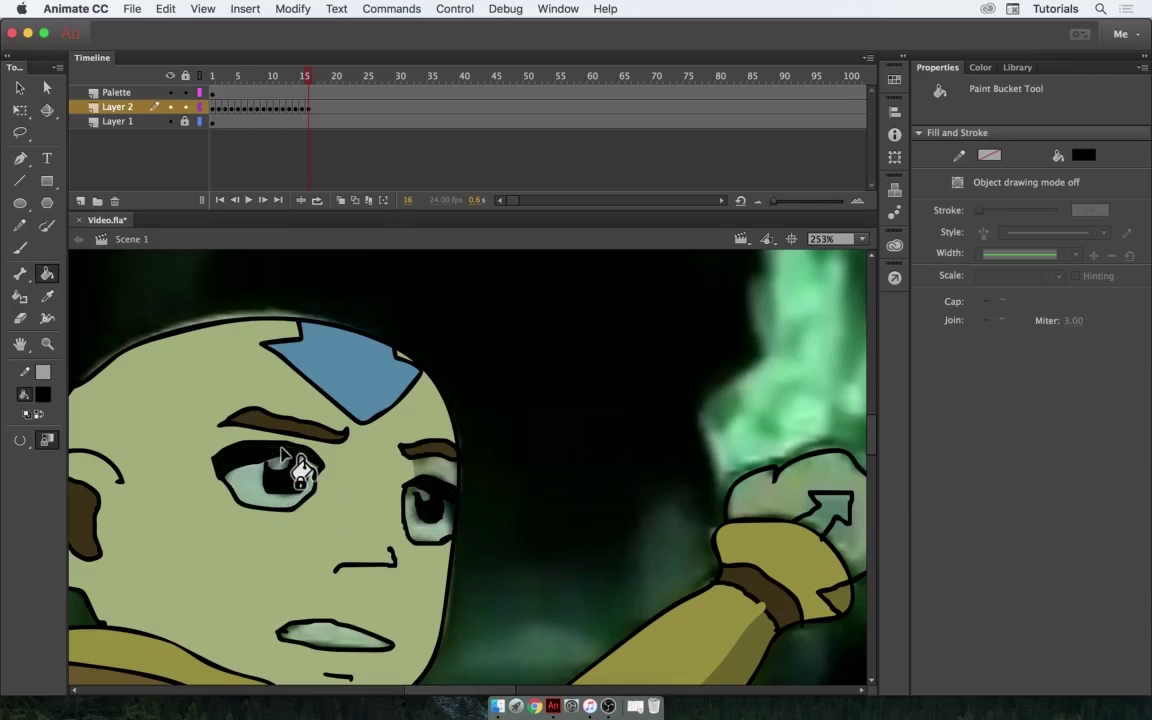
# Step: Fill the gap under the far eyebrow with the skin colour, and the eye whites, glints and teeth with off-white
pyautogui.press('i')
pyautogui.click(105, 420)
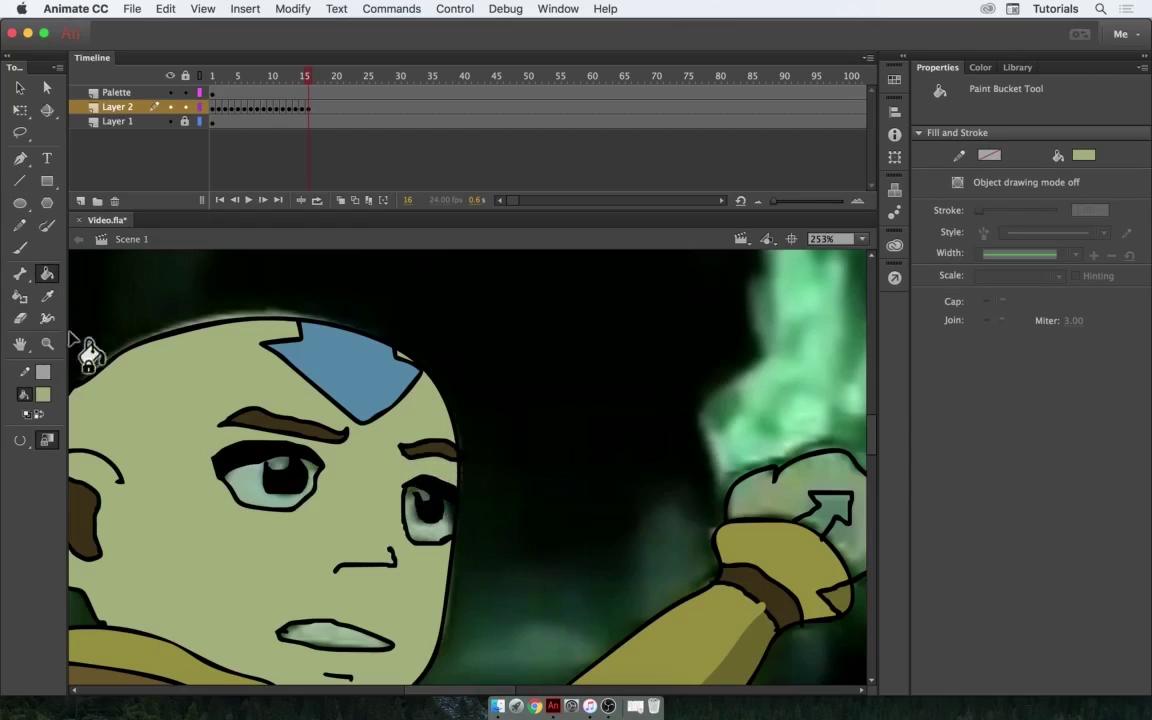
pyautogui.press('i')
pyautogui.click(278, 463)
pyautogui.click(335, 635)
pyautogui.click(283, 500)
pyautogui.click(432, 535)
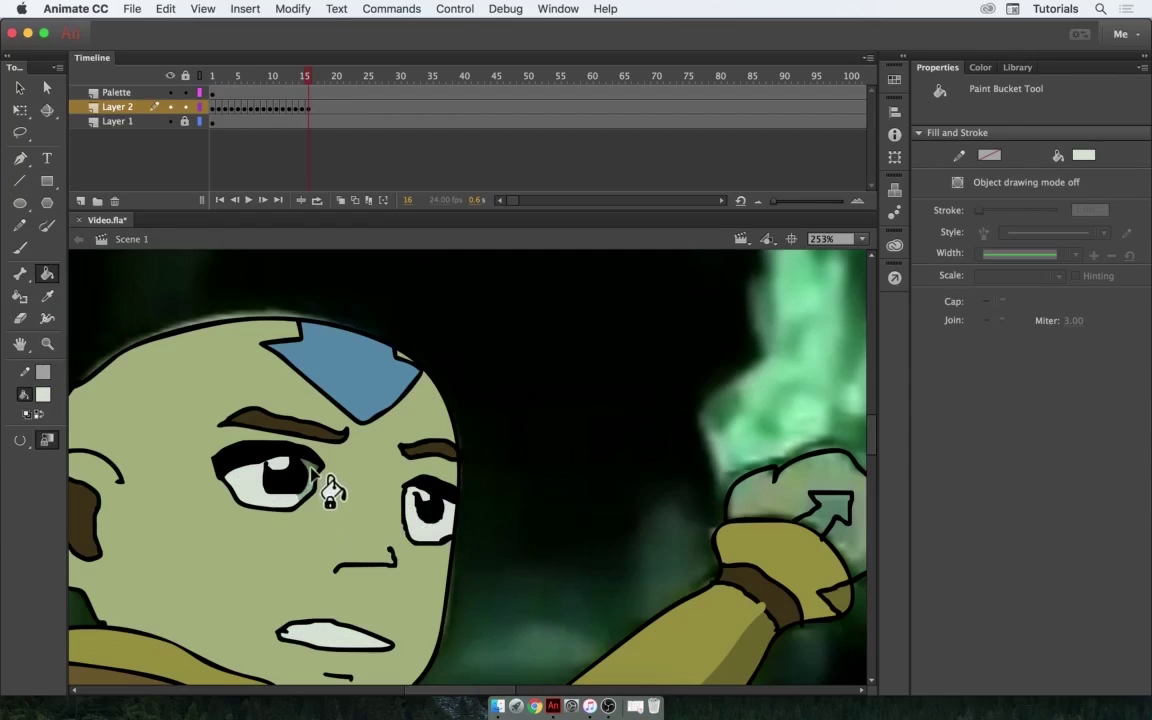
# Step: Fill the raised fist with the sampled skin colour and the arrow on it with the forehead's blue
pyautogui.press('i')
pyautogui.click(452, 425)
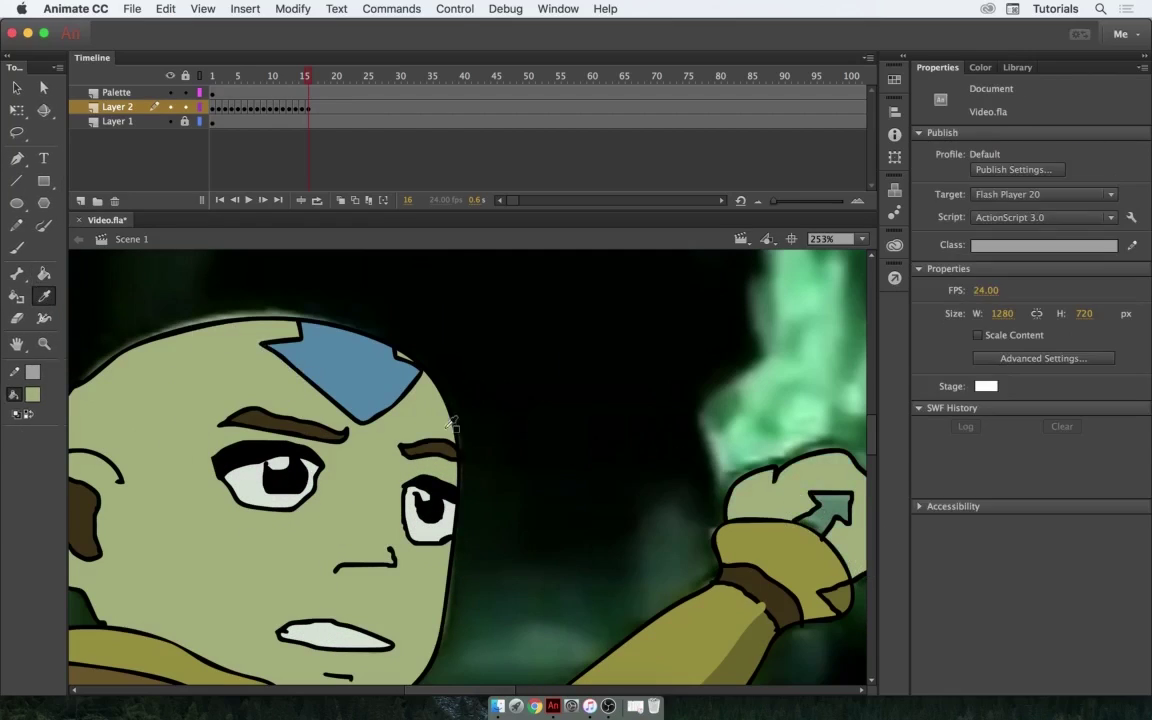
pyautogui.click(452, 425)
pyautogui.press('z')
pyautogui.keyDown('alt'); pyautogui.click(437, 340); pyautogui.keyUp('alt')
pyautogui.keyDown('alt'); pyautogui.click(437, 340); pyautogui.keyUp('alt')
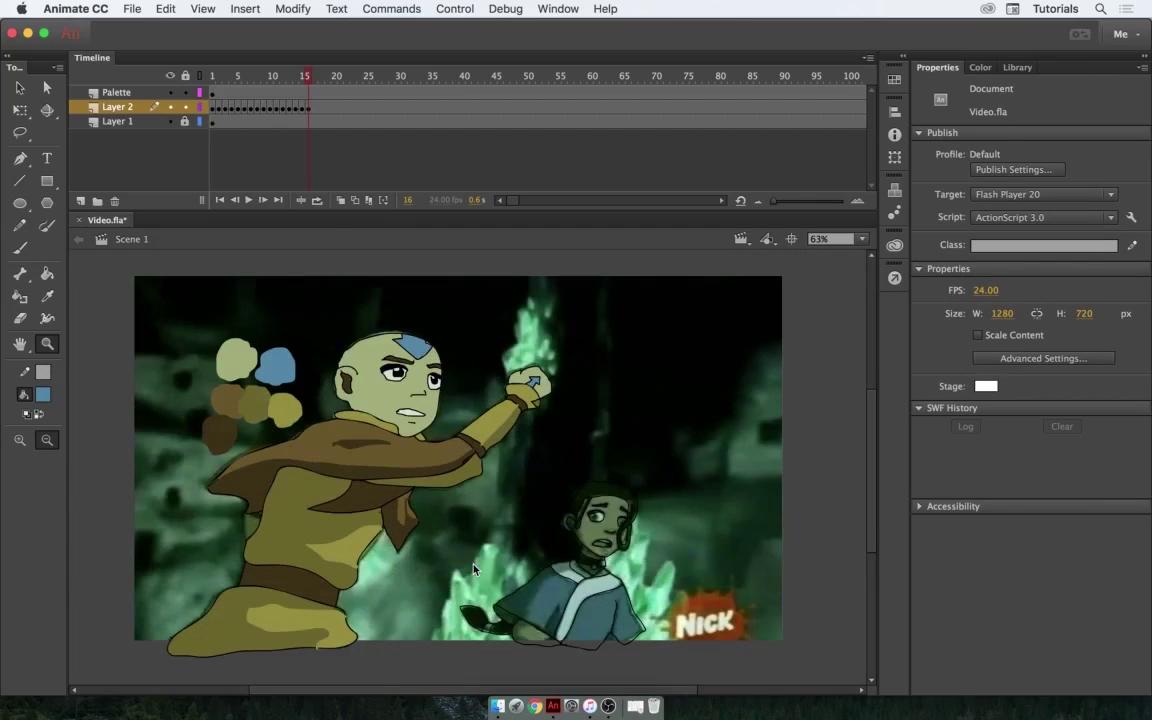
# Step: Go to frame 1 and colour the forehead arrow and the mark on the raised hand blue
pyautogui.hotkey('shift', ',')
pyautogui.moveTo(231, 321); pyautogui.dragTo(442, 463)
pyautogui.press('k')
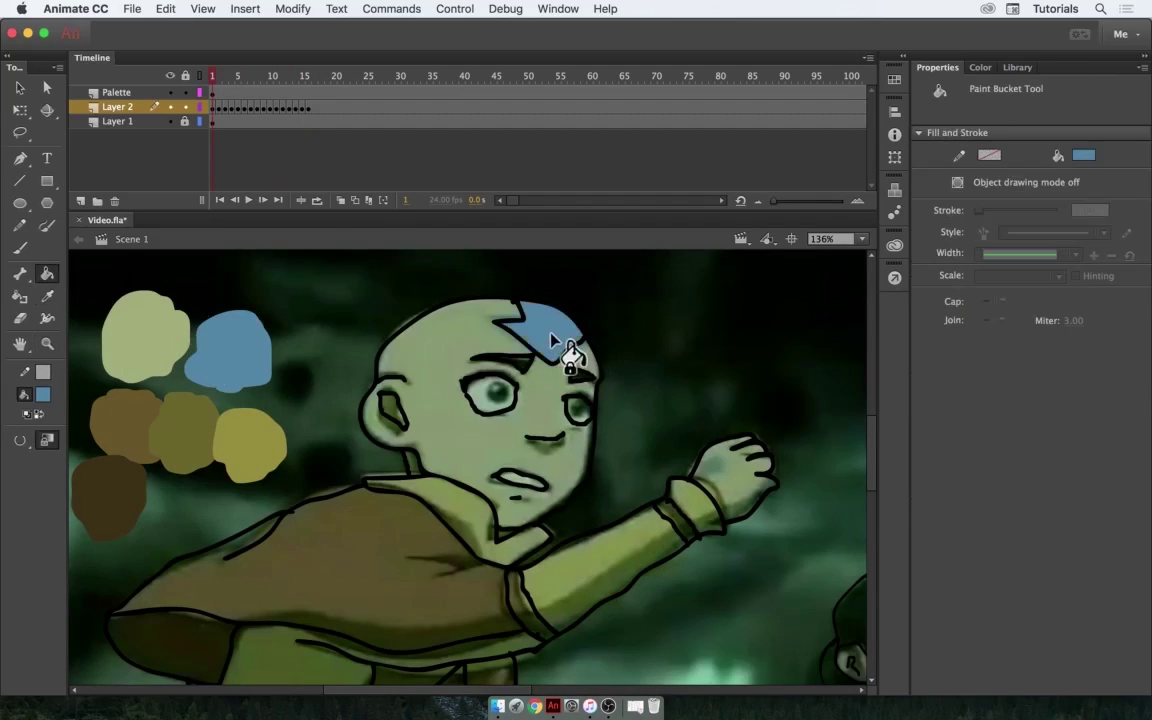
pyautogui.press('b')
pyautogui.press('k')
# Step: Fill the face and hand on frame 1 with the pale green skin colour, checking the colours against frame 16
pyautogui.click(108, 329)
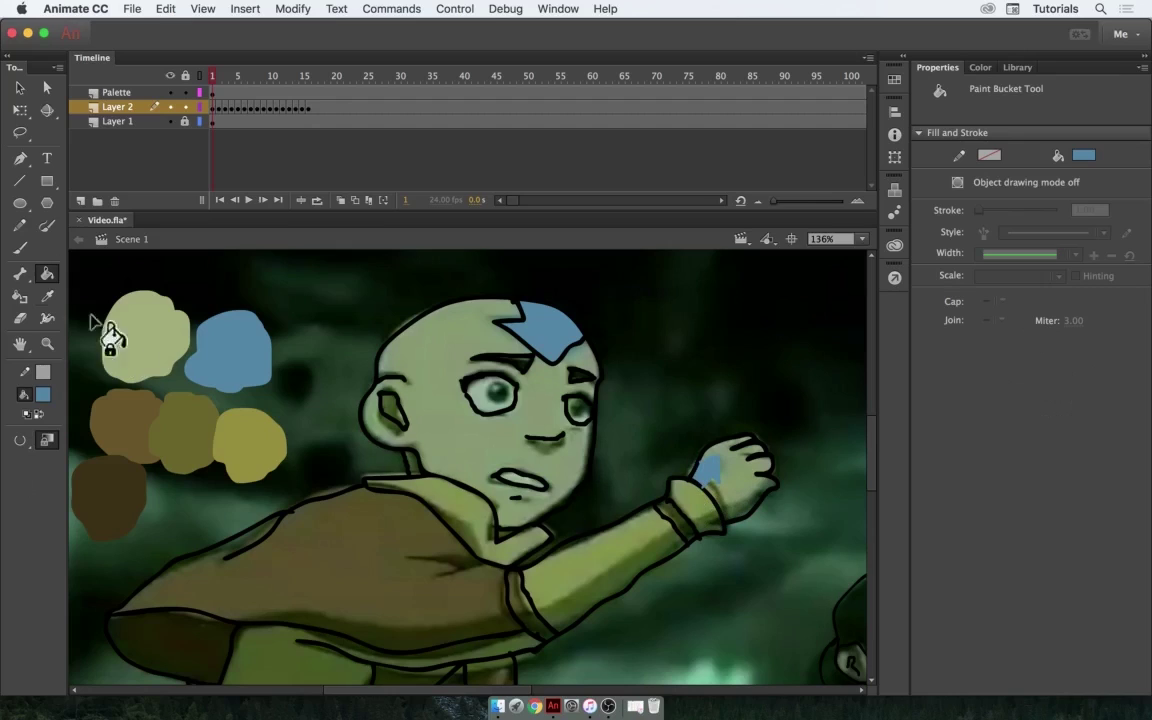
pyautogui.click(592, 390)
pyautogui.press('Return')
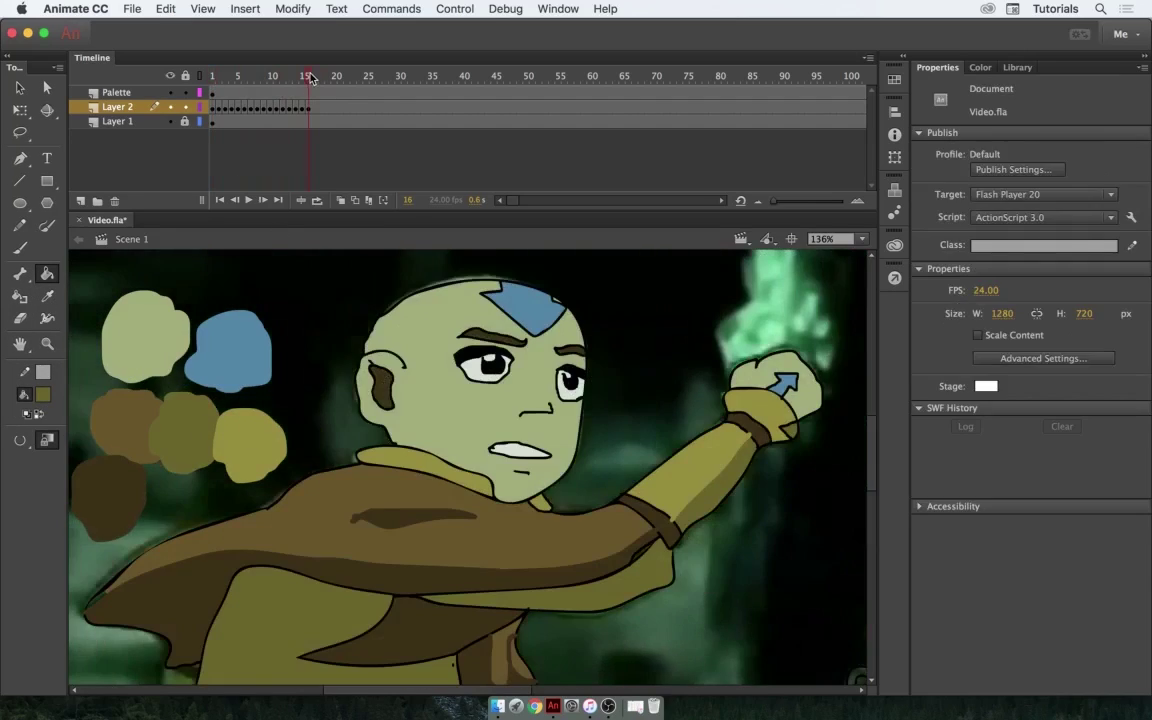
pyautogui.hotkey('shift', ',')
# Step: Brush yellow-olive highlight edges on the collar, sleeve, tunic and lower robe of frame 1
pyautogui.click(43, 394)
pyautogui.click(92, 430)
pyautogui.press('b')
pyautogui.scroll(-3, 557, 470)
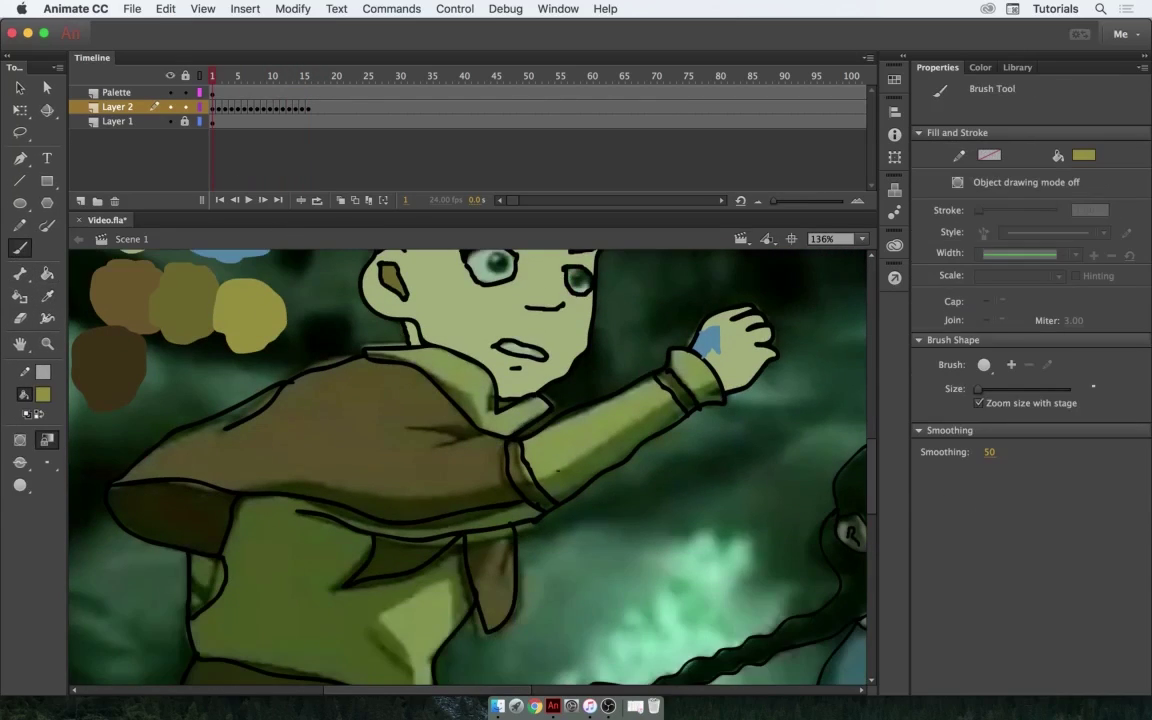
pyautogui.scroll(-10, 404, 470)
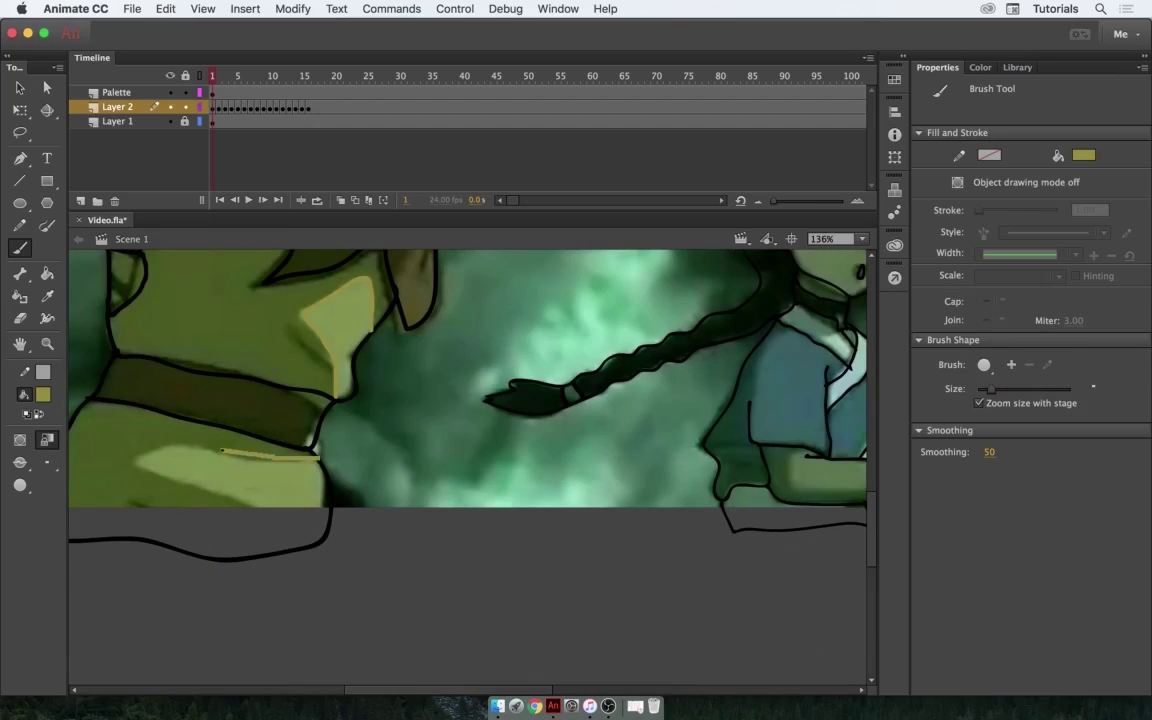
pyautogui.moveTo(320, 461); pyautogui.dragTo(330, 528)
pyautogui.scroll(1, 330, 530)
# Step: Fill the tunic and lower robe on frame 1 with dark olive
pyautogui.hotkey('ctrl', '-')
pyautogui.press('k')
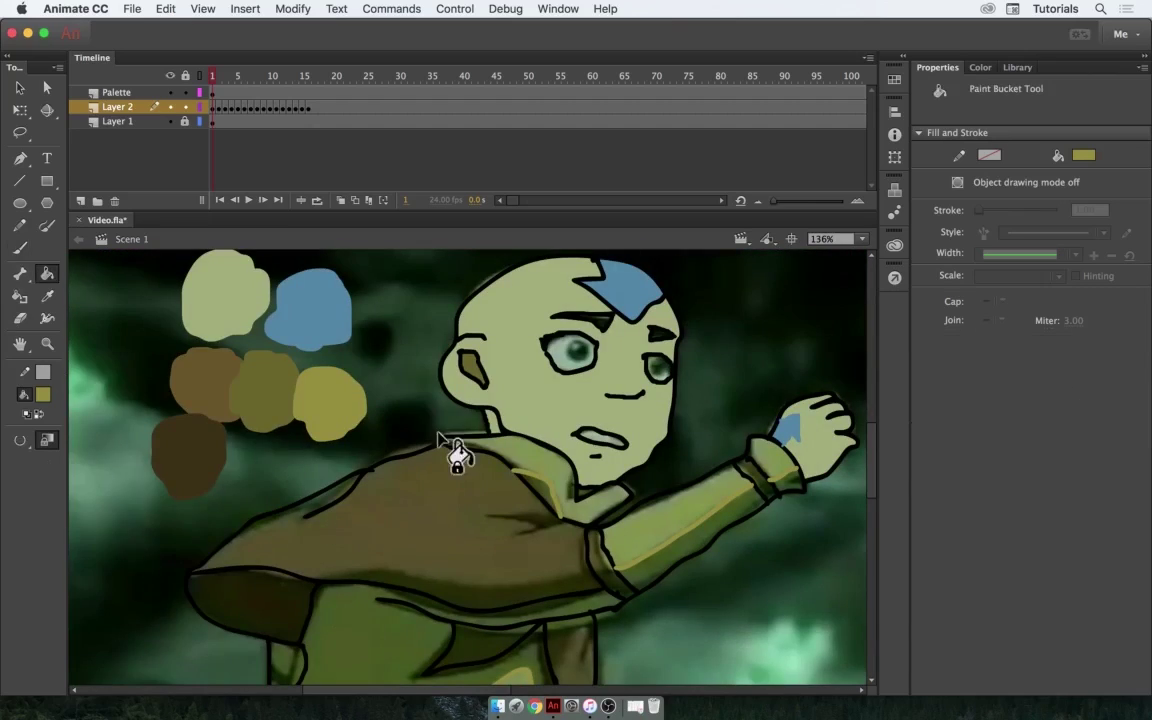
pyautogui.hotkey('ctrl', '=')
pyautogui.click(465, 500)
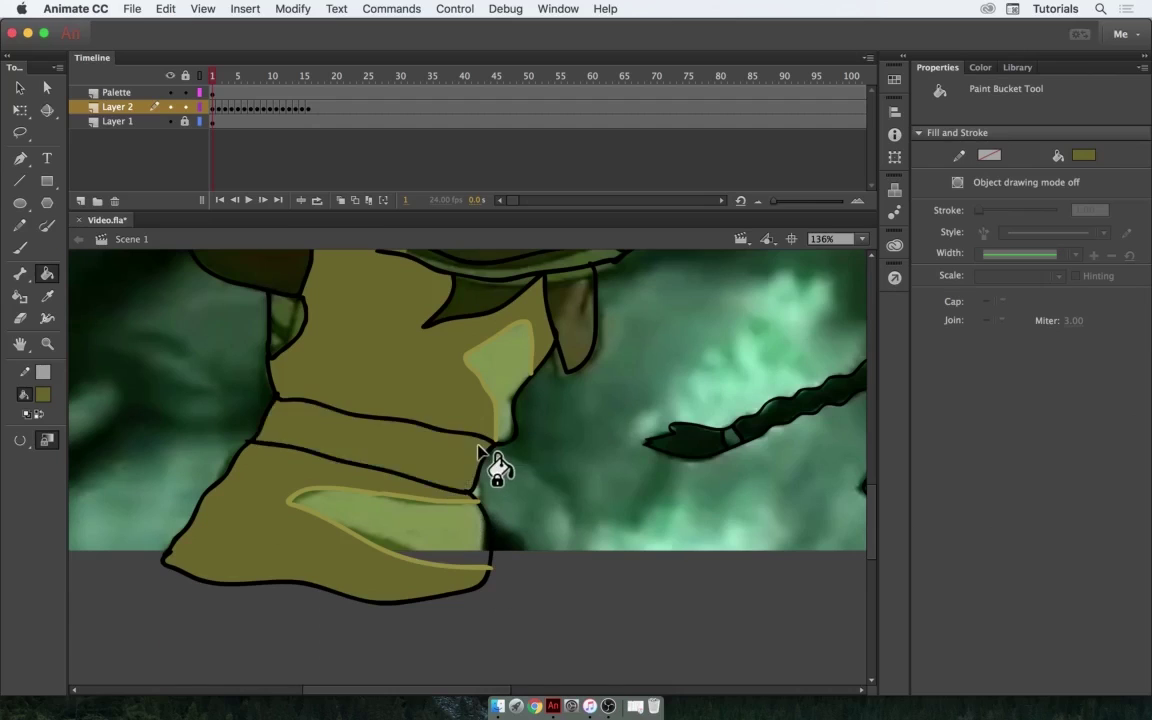
# Step: Fill the collar, sleeve, cuff, tunic and lower robe highlights on frame 1 with yellow-olive
pyautogui.scroll(5, 489, 463)
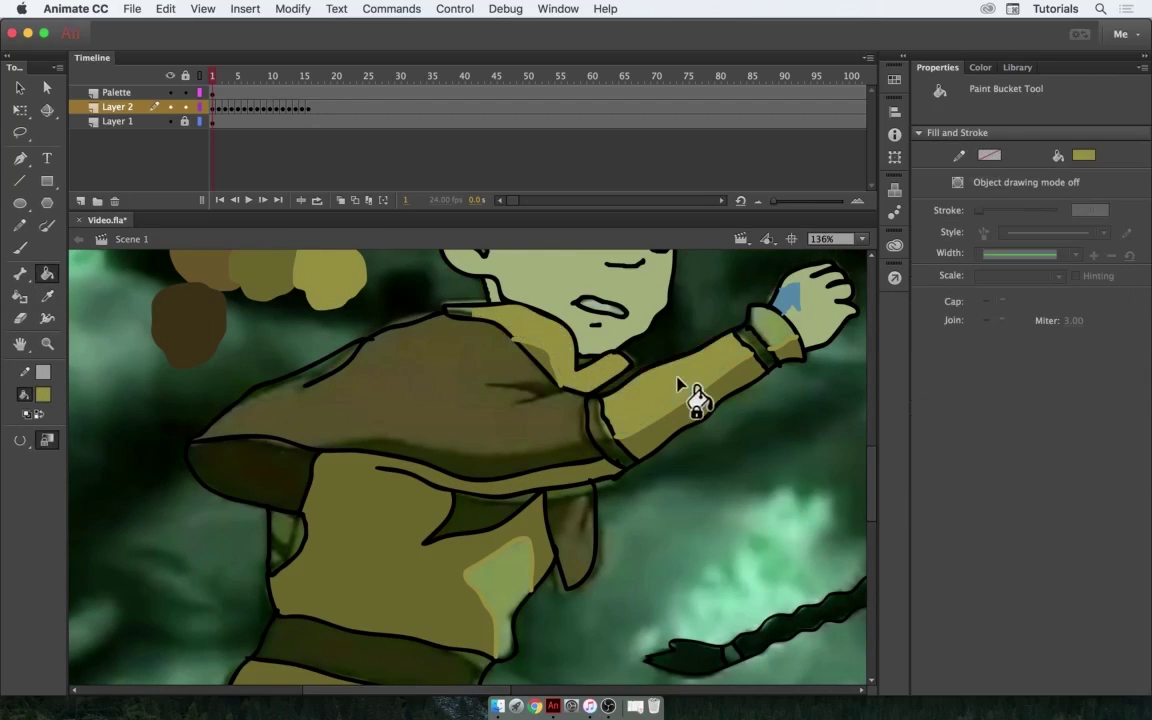
pyautogui.scroll(-4, 411, 560)
pyautogui.scroll(6, 249, 334)
# Step: Sample the medium brown swatch and brush the shadow edge along the bottom of the cloak on frame 1
pyautogui.press('i')
pyautogui.click(249, 334)
pyautogui.press('b')
pyautogui.scroll(-3, 467, 466)
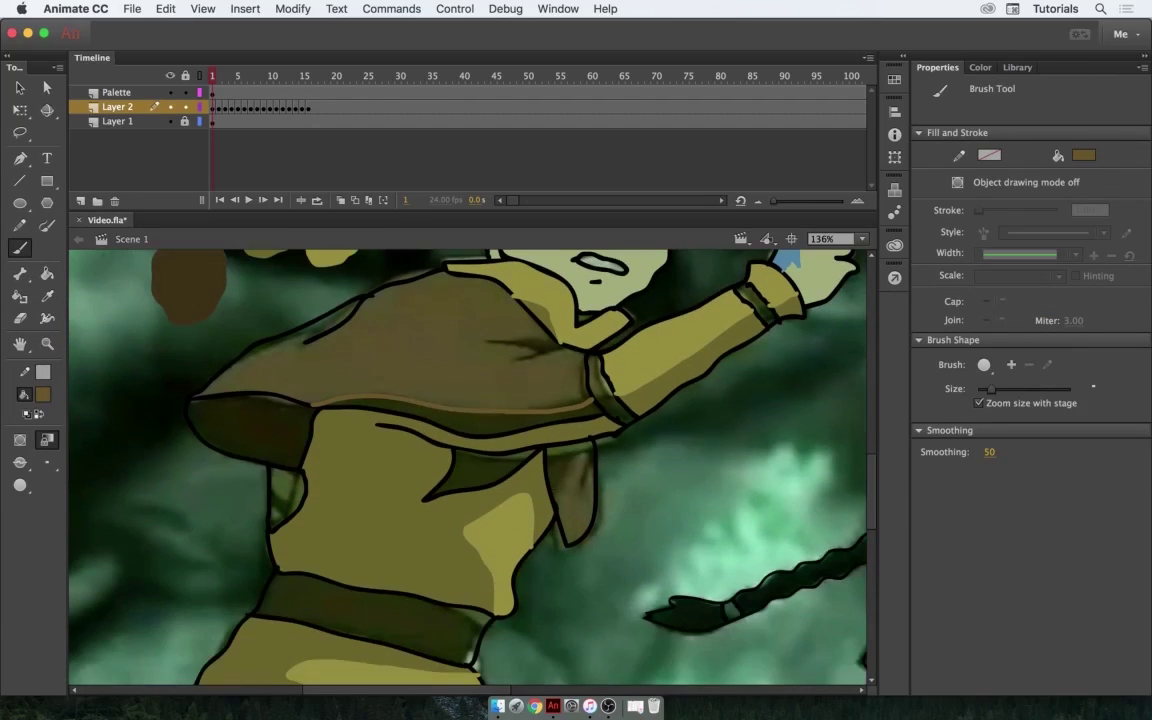
# Step: Fill the lit area of the cloak and its hanging flap on frame 1 with medium brown
pyautogui.press('k')
pyautogui.click(440, 375)
pyautogui.moveTo(440, 375); pyautogui.dragTo(670, 420)
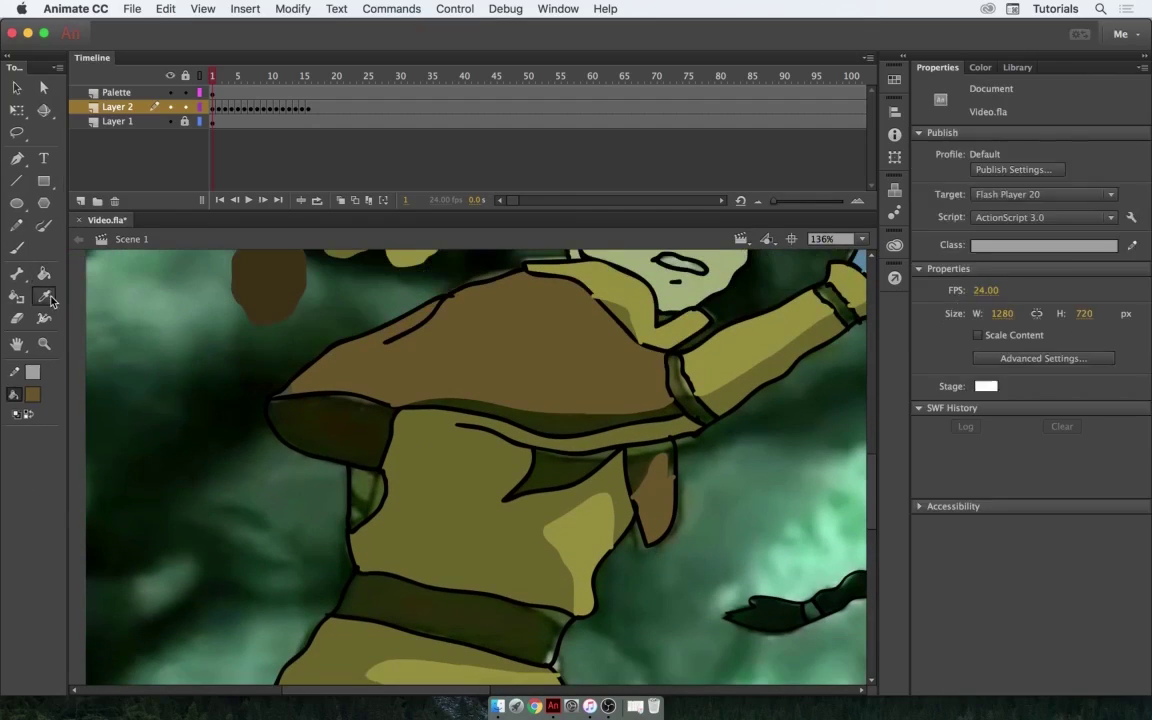
# Step: Fill the cloak shadows, cuffs, belt and eyebrows on frame 1 with dark brown
pyautogui.scroll(-3, 416, 514)
pyautogui.scroll(5, 365, 398)
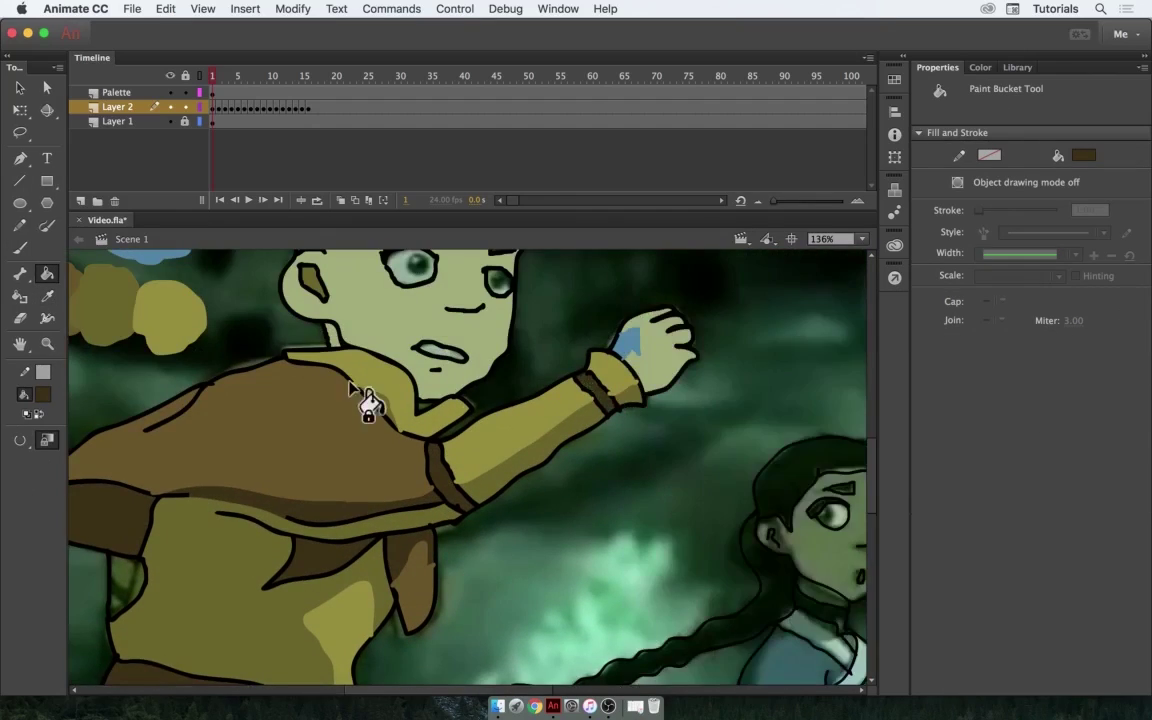
pyautogui.scroll(4, 509, 483)
# Step: Fill the pupils on frame 1 with black, and the whites of the eyes and the mouth with off-white
pyautogui.press('b')
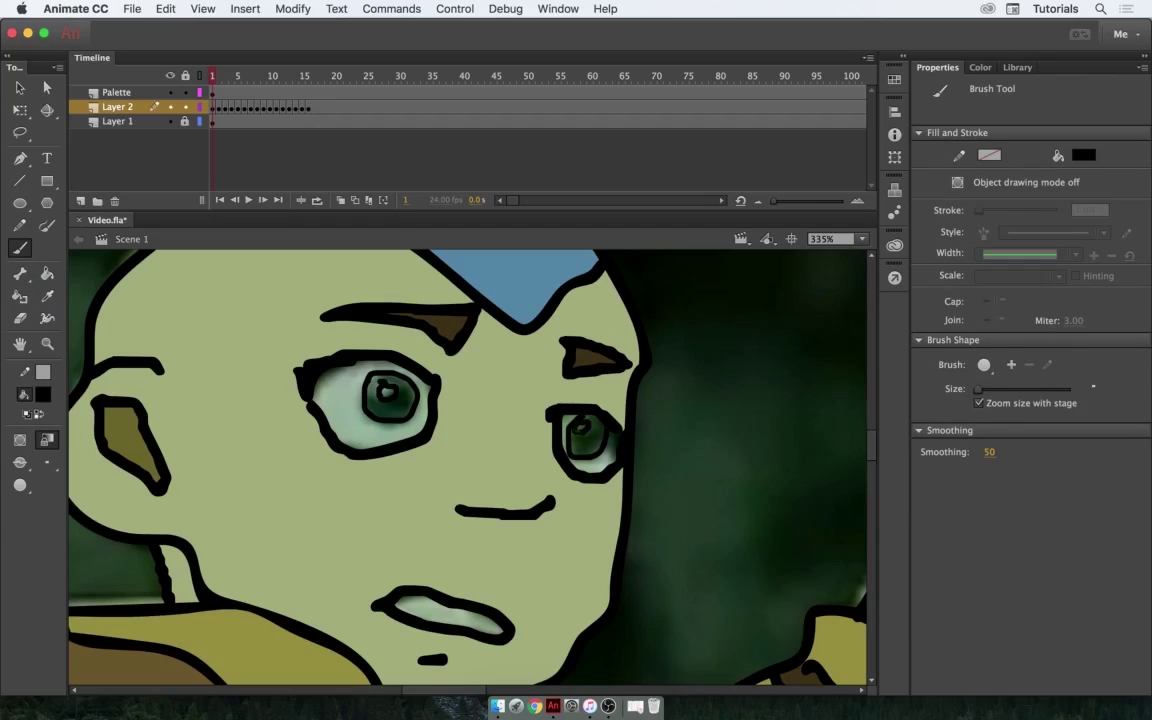
pyautogui.press('k')
pyautogui.click(29, 400)
pyautogui.click(24, 450)
pyautogui.click(355, 437)
pyautogui.click(575, 455)
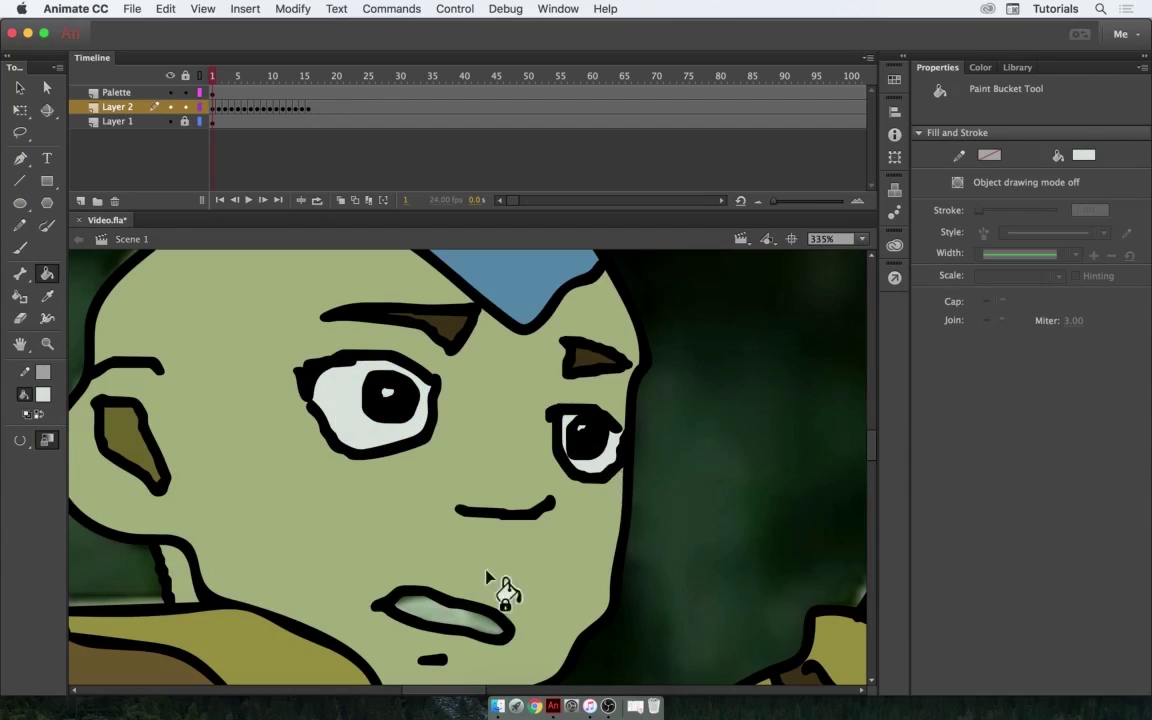
pyautogui.click(470, 612)
# Step: Paste the copied coloured drawing over frame 2 of Layer 2, overwriting that frame
pyautogui.press('z')
pyautogui.keyDown('alt'); pyautogui.click(510, 437); pyautogui.keyUp('alt')
pyautogui.keyDown('alt'); pyautogui.click(463, 449); pyautogui.keyUp('alt')
pyautogui.rightClick(224, 107)
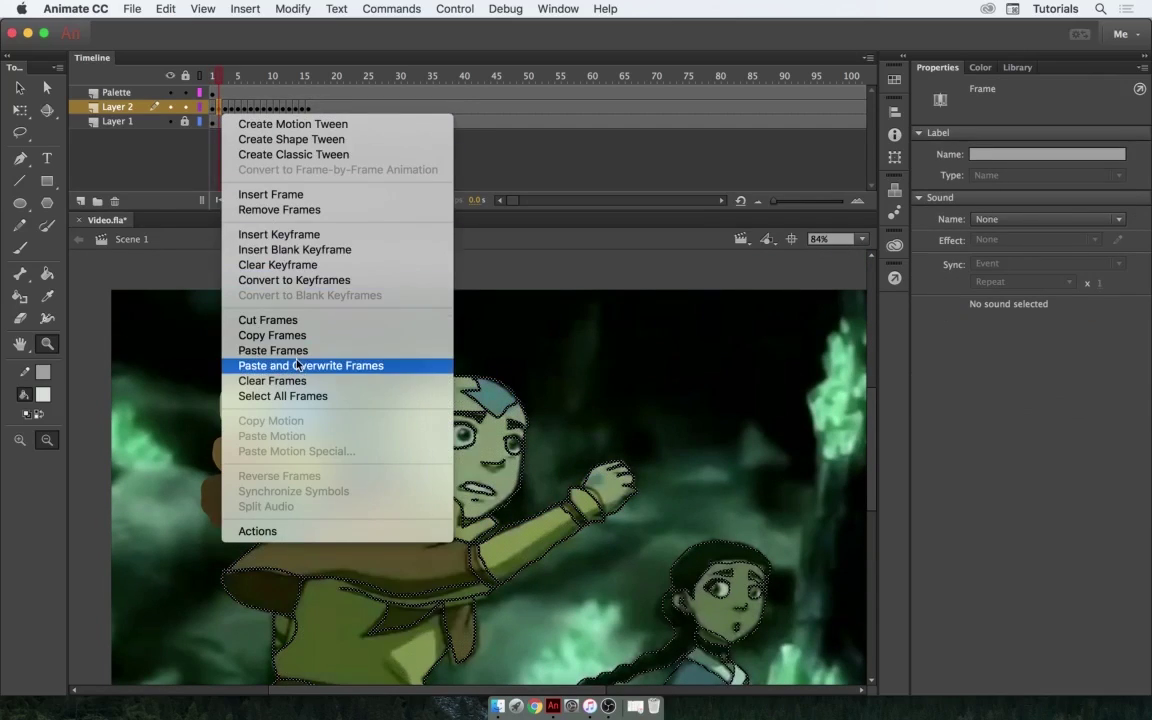
pyautogui.click(310, 362)
# Step: Fill the head and outstretched fist on frame 3 with the pale green skin colour
pyautogui.click(477, 454)
pyautogui.press('k')
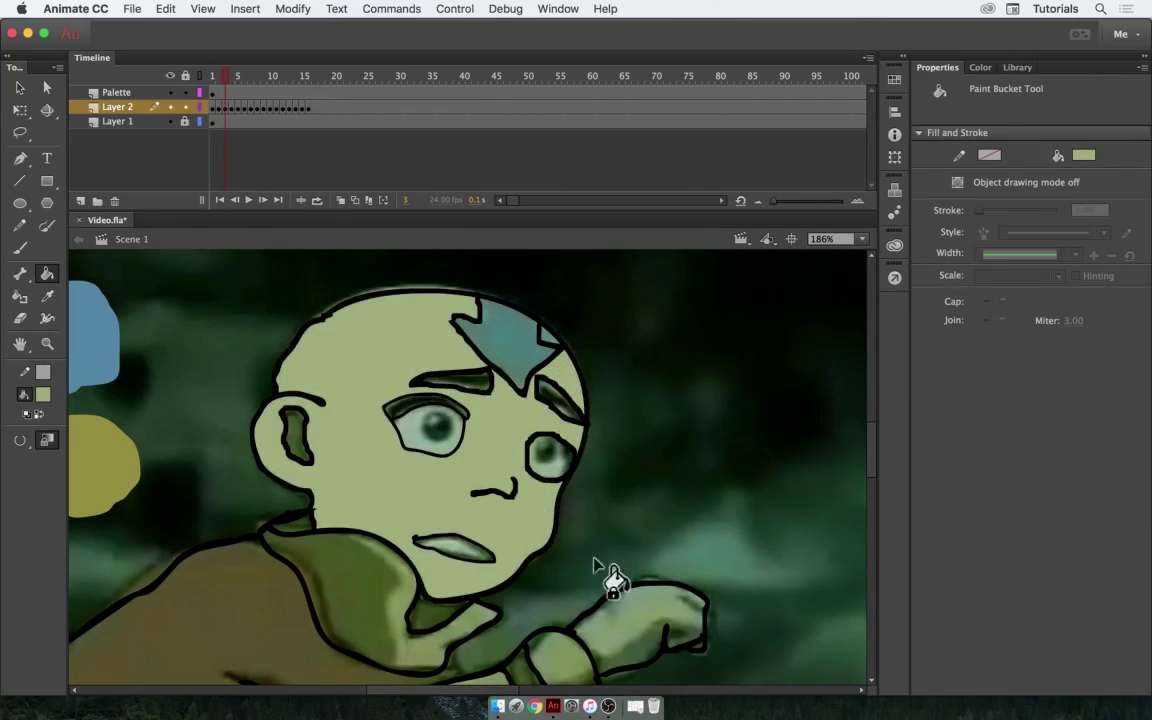
pyautogui.click(612, 581)
# Step: Colour the forehead arrow and the arrow marking on the fist blue on frame 3
pyautogui.click(483, 345)
pyautogui.press('b')
pyautogui.press('i')
pyautogui.scroll(-2, 147, 347)
pyautogui.click(140, 365)
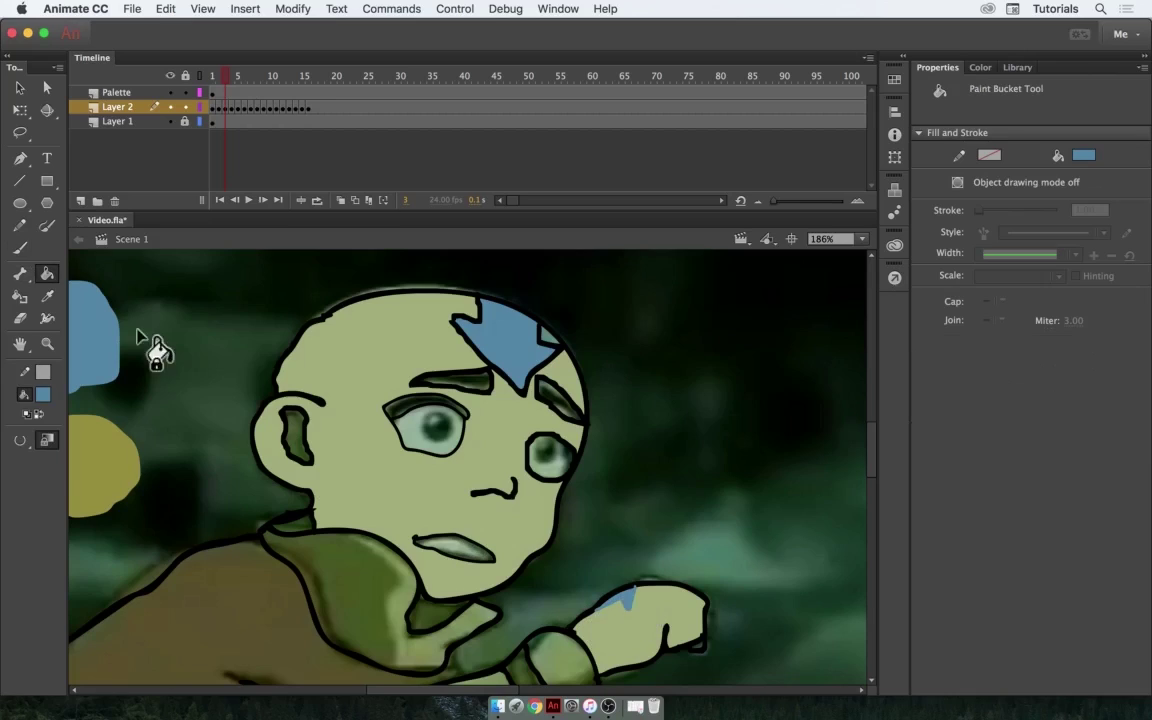
# Step: Brush the edge of the fold shadow on the cloak above the raised arm on frame 3 and sample the medium brown swatch
pyautogui.scroll(-6, 231, 445)
pyautogui.press('b')
pyautogui.press('i')
pyautogui.scroll(2, 237, 342)
pyautogui.click(237, 342)
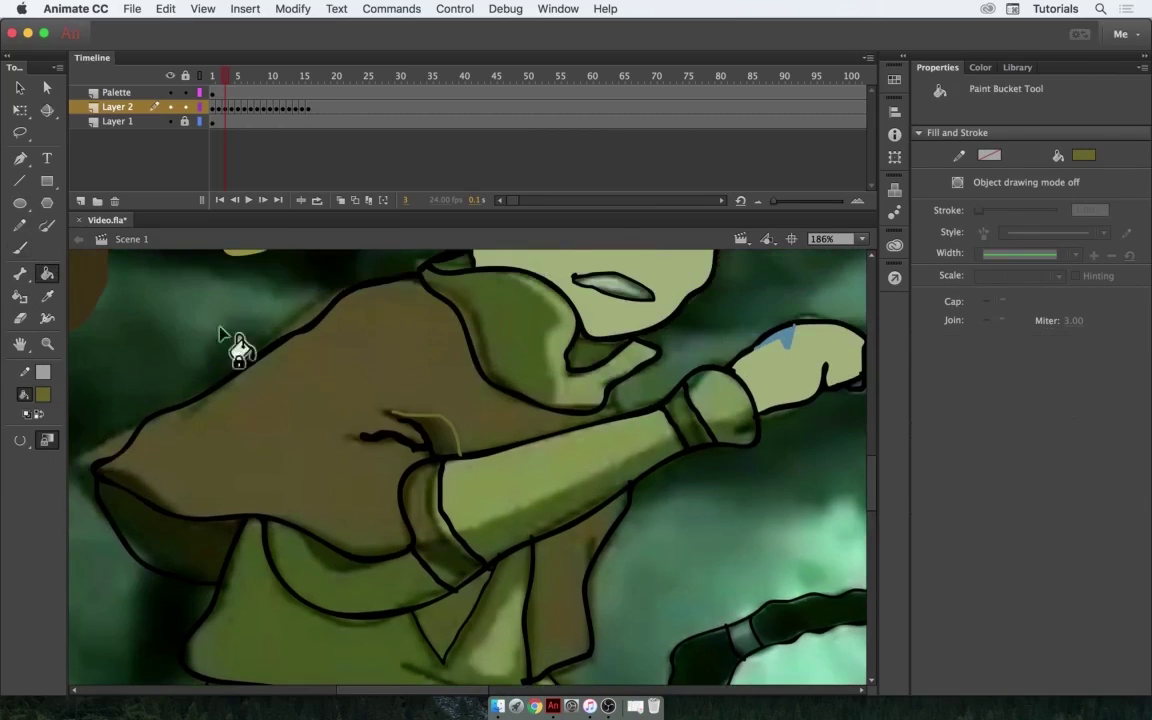
pyautogui.scroll(3, 211, 303)
pyautogui.scroll(-2, 176, 356)
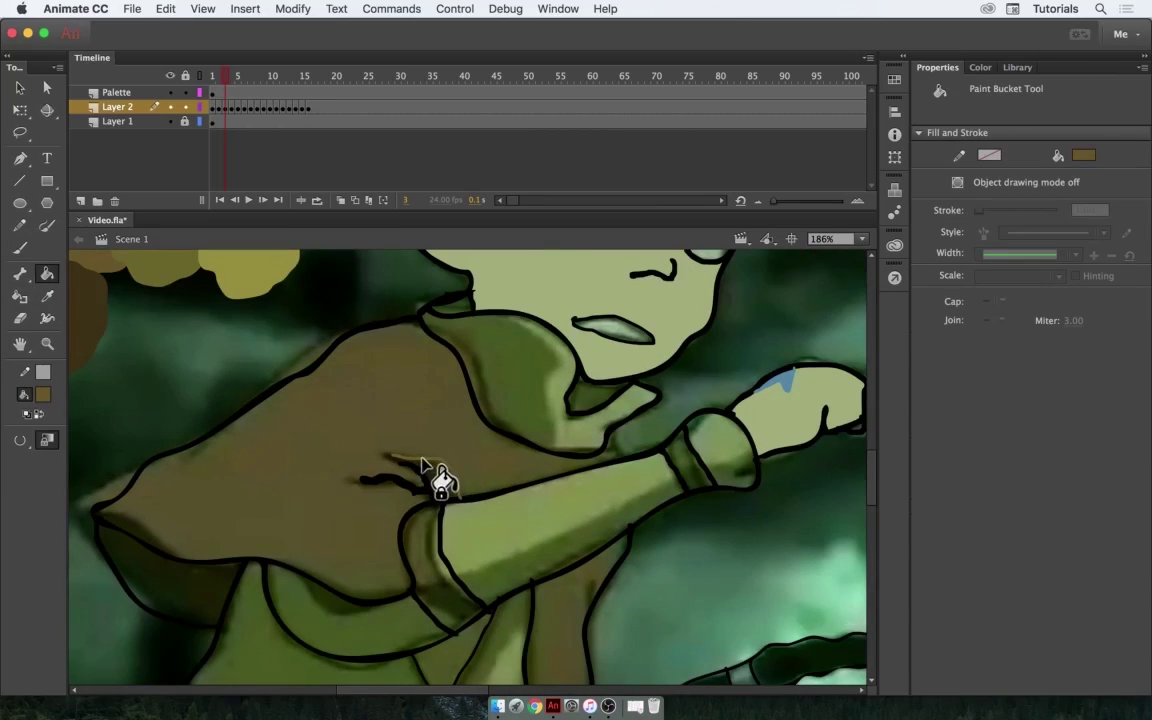
# Step: Fill the cloak and its hanging flaps with medium brown, and the cloak shadows, cuffs and belt with dark brown on frame 3
pyautogui.scroll(-3, 423, 465)
pyautogui.press('i')
pyautogui.scroll(4, 123, 411)
pyautogui.click(123, 411)
pyautogui.scroll(-4, 123, 411)
pyautogui.click(372, 452)
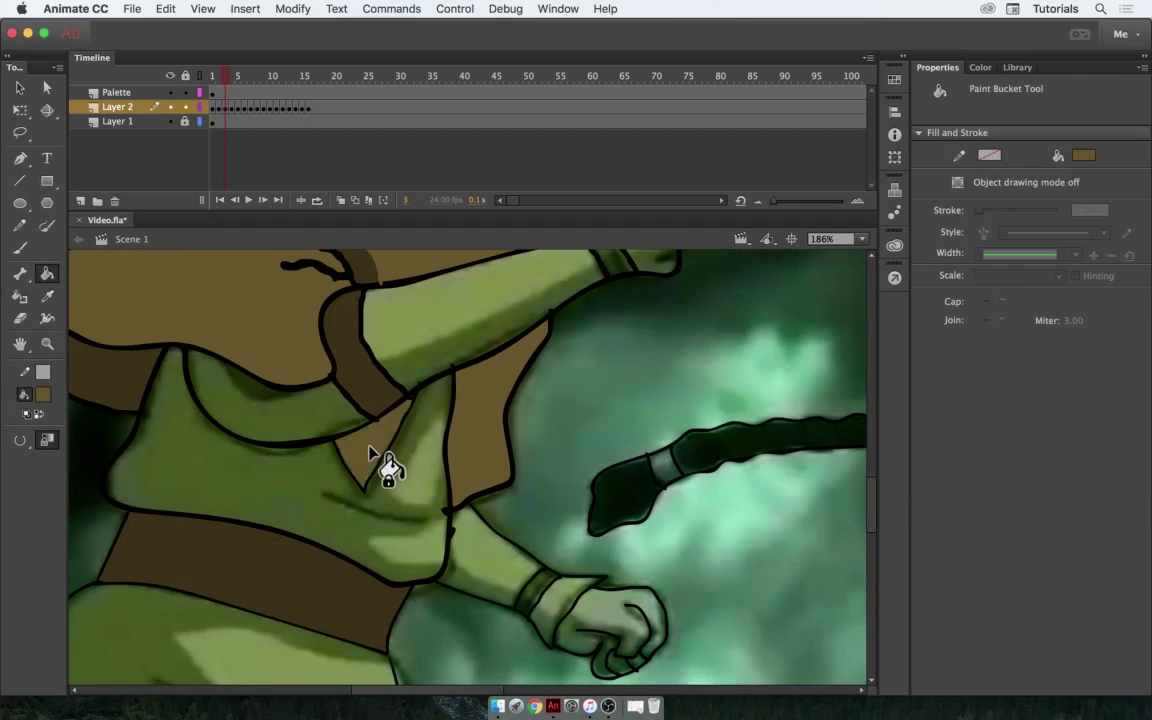
# Step: Brush yellow-olive highlight edges on the sleeves, cuffs, tunic and lower robe on frame 3
pyautogui.scroll(4, 370, 452)
pyautogui.press('b')
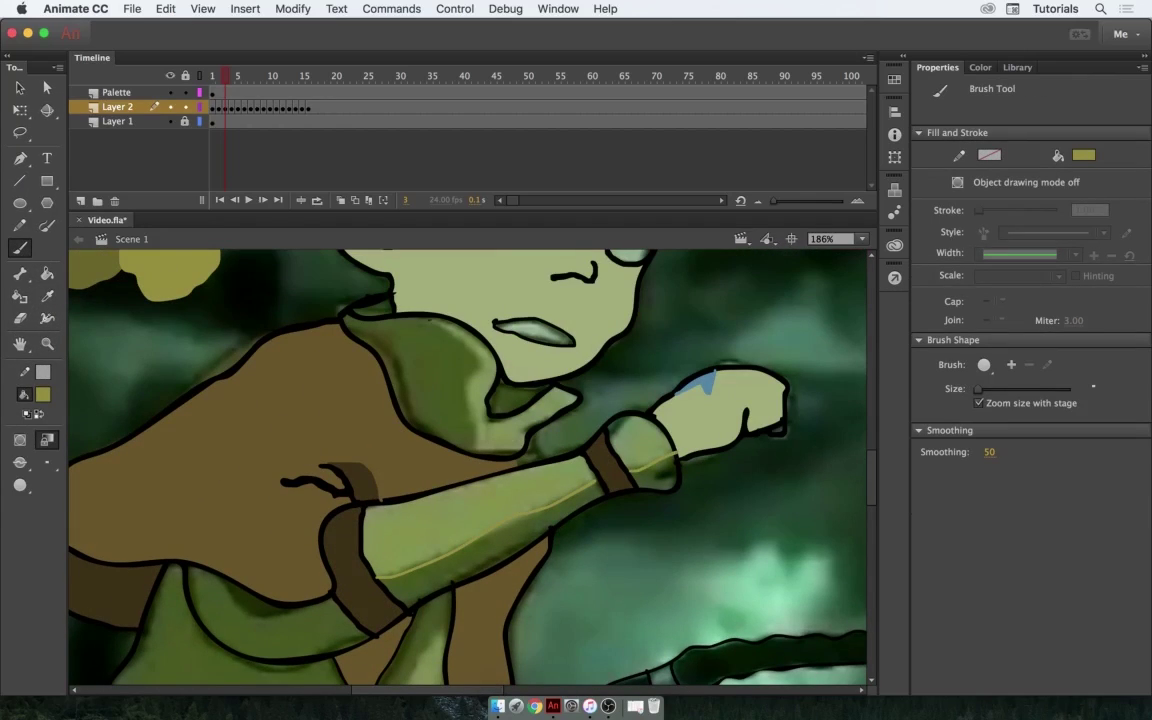
pyautogui.scroll(-4, 370, 452)
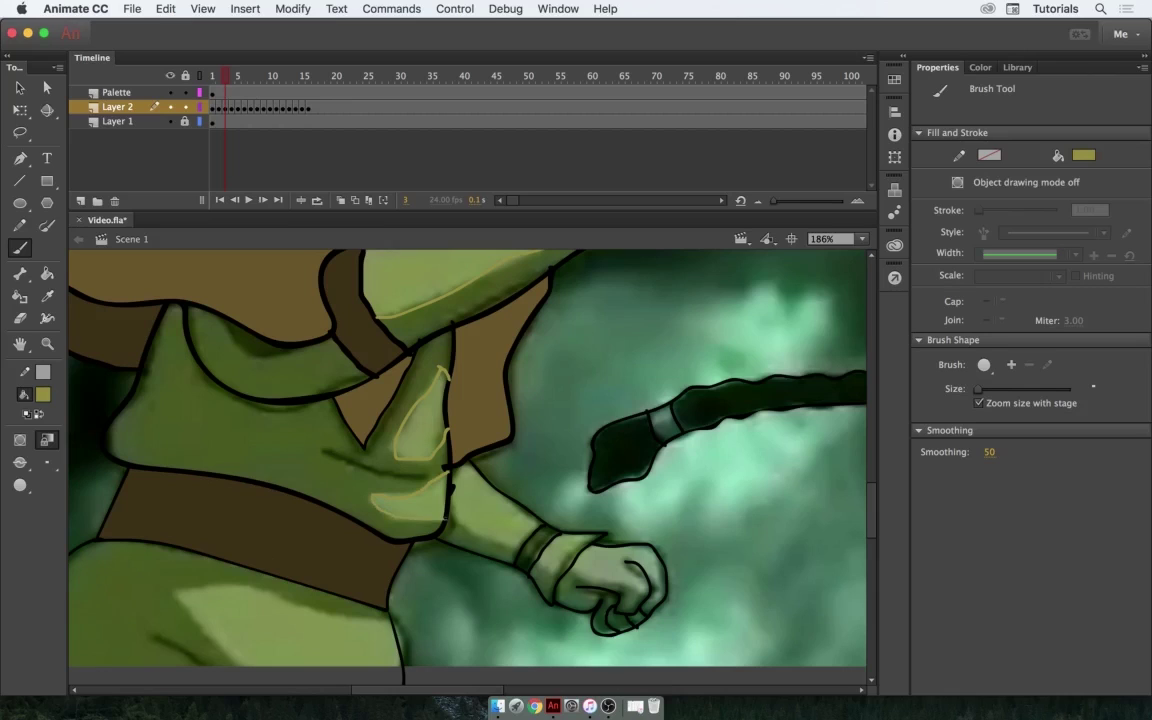
pyautogui.scroll(-2, 366, 645)
# Step: Fill the clothing highlights with yellow-olive, the remaining tunic, sleeves and robe with dark olive, and the wristbands with dark brown on frame 3
pyautogui.press('k')
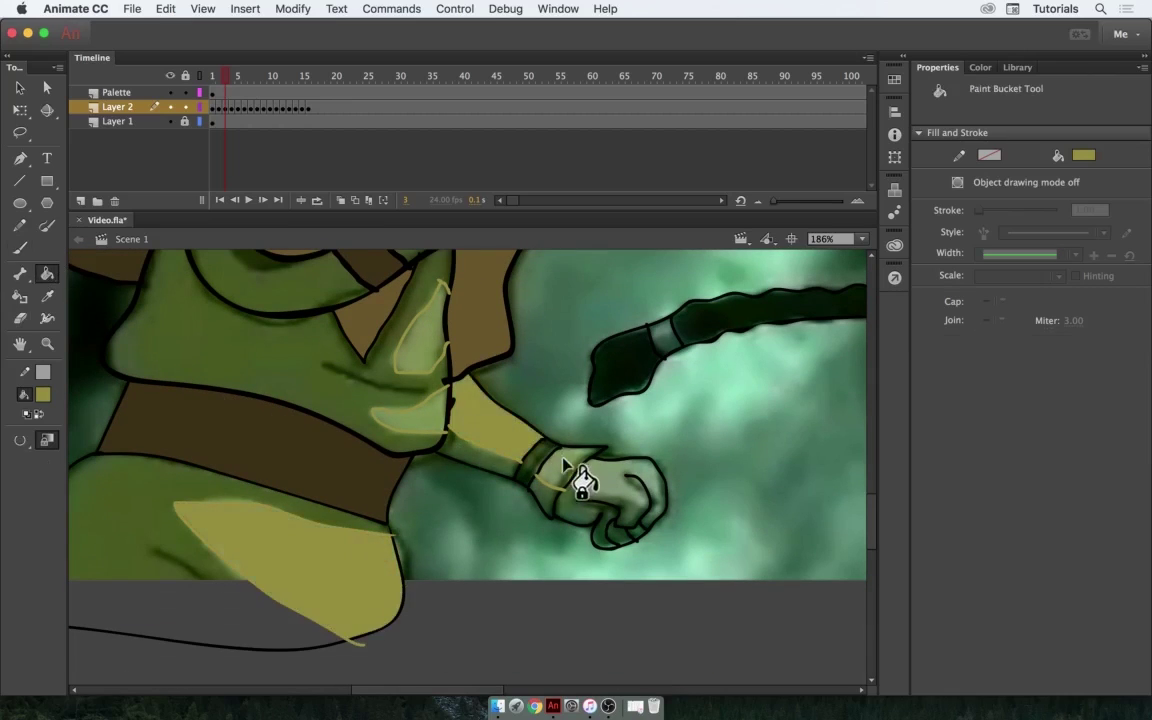
pyautogui.scroll(4, 571, 363)
pyautogui.scroll(-4, 445, 535)
pyautogui.scroll(4, 295, 530)
pyautogui.scroll(-6, 295, 530)
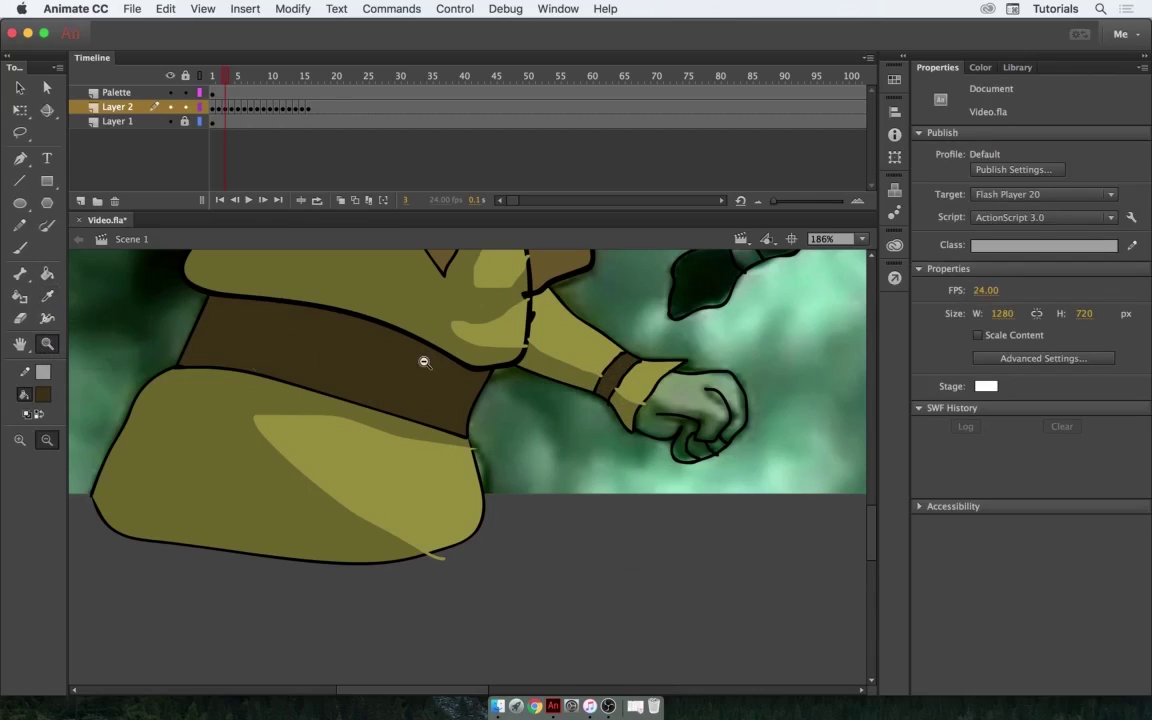
# Step: Fill the eyebrows with dark brown, and draw and fill the pupils and upper eyelids in black on frame 3
pyautogui.scroll(-3, 424, 360)
pyautogui.scroll(4, 386, 411)
pyautogui.press('b')
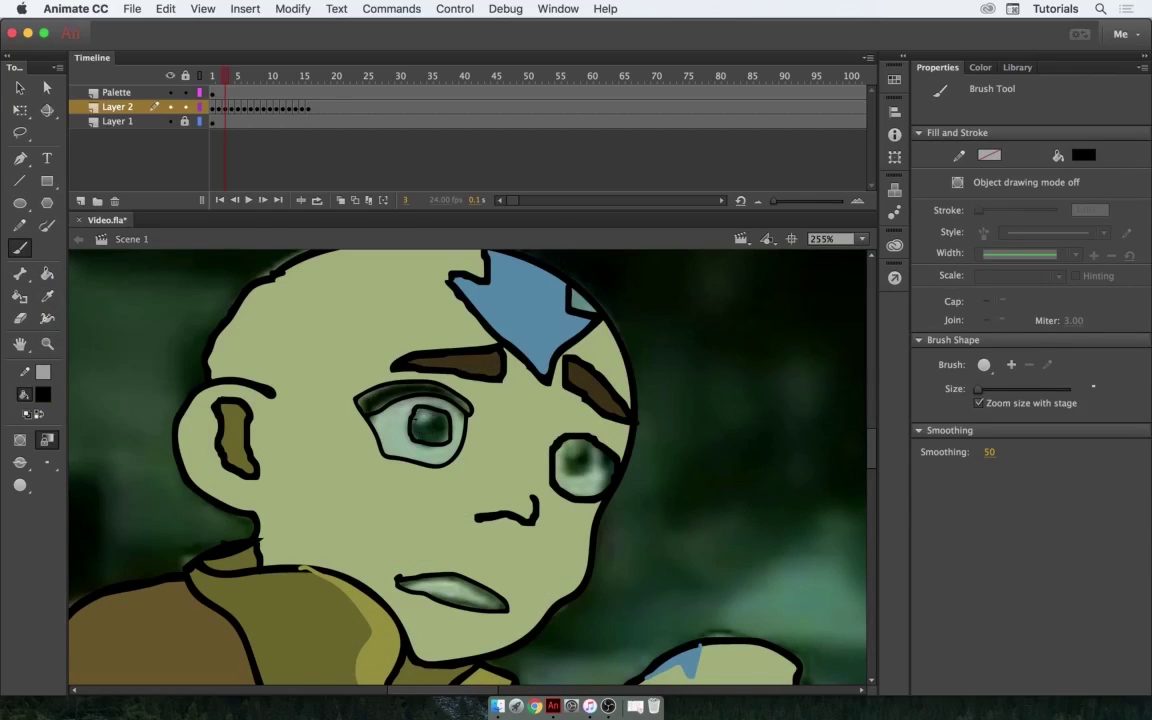
pyautogui.press('k')
pyautogui.click(400, 398)
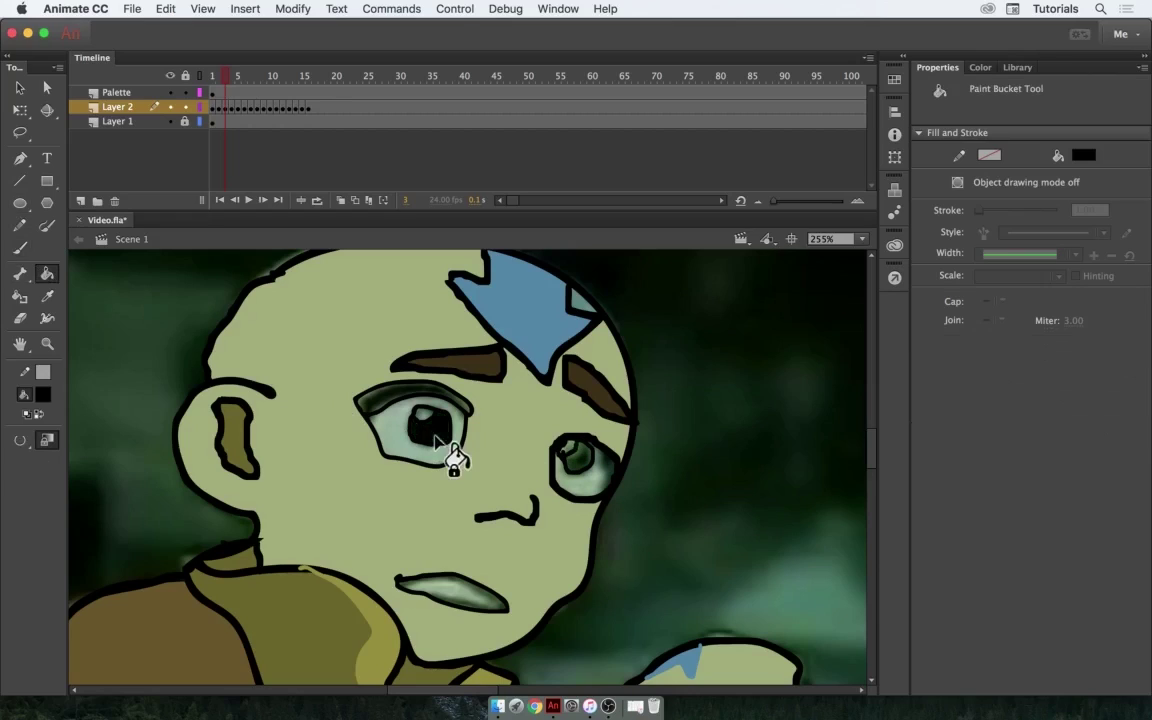
pyautogui.click(430, 425)
pyautogui.click(572, 455)
pyautogui.press('b')
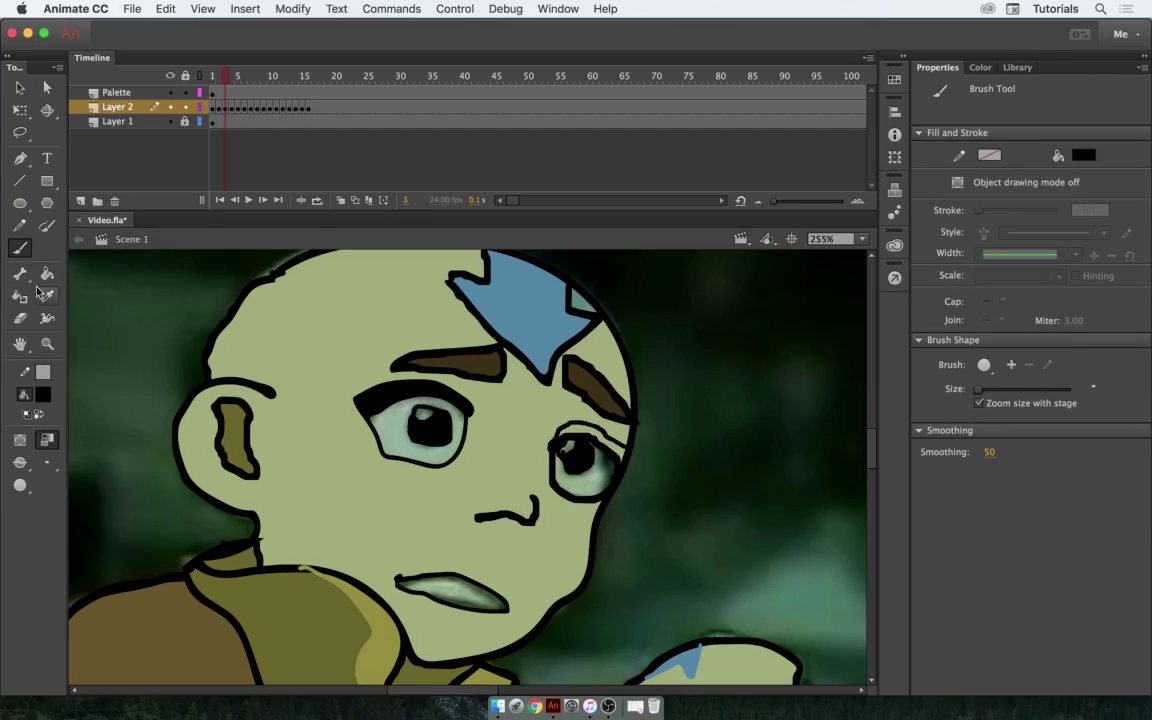
pyautogui.press('k')
# Step: Set the fill colour to white and fill the whites of both eyes and the mouth on frame 3
pyautogui.click(43, 395)
pyautogui.click(101, 492)
pyautogui.click(395, 430)
pyautogui.click(590, 478)
pyautogui.click(455, 592)
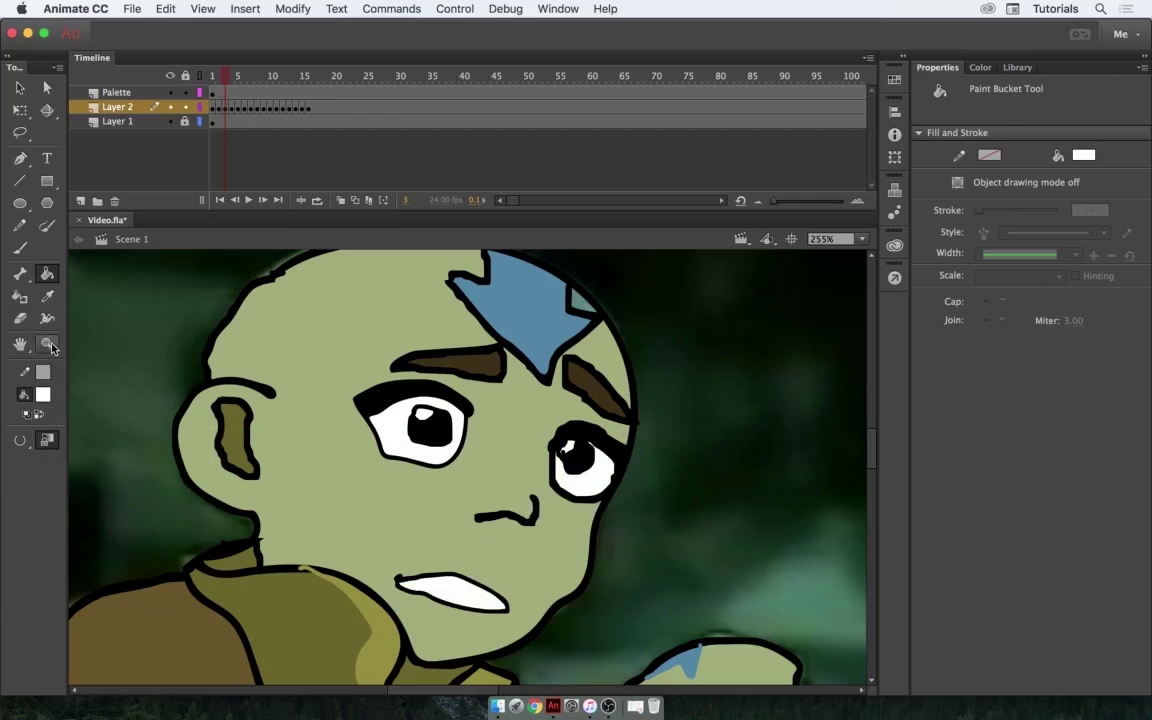
# Step: Go to frame 5, fill the mouth with white and brush white outlines around both pupils
pyautogui.click(48, 344)
pyautogui.press('.')
pyautogui.press('.')
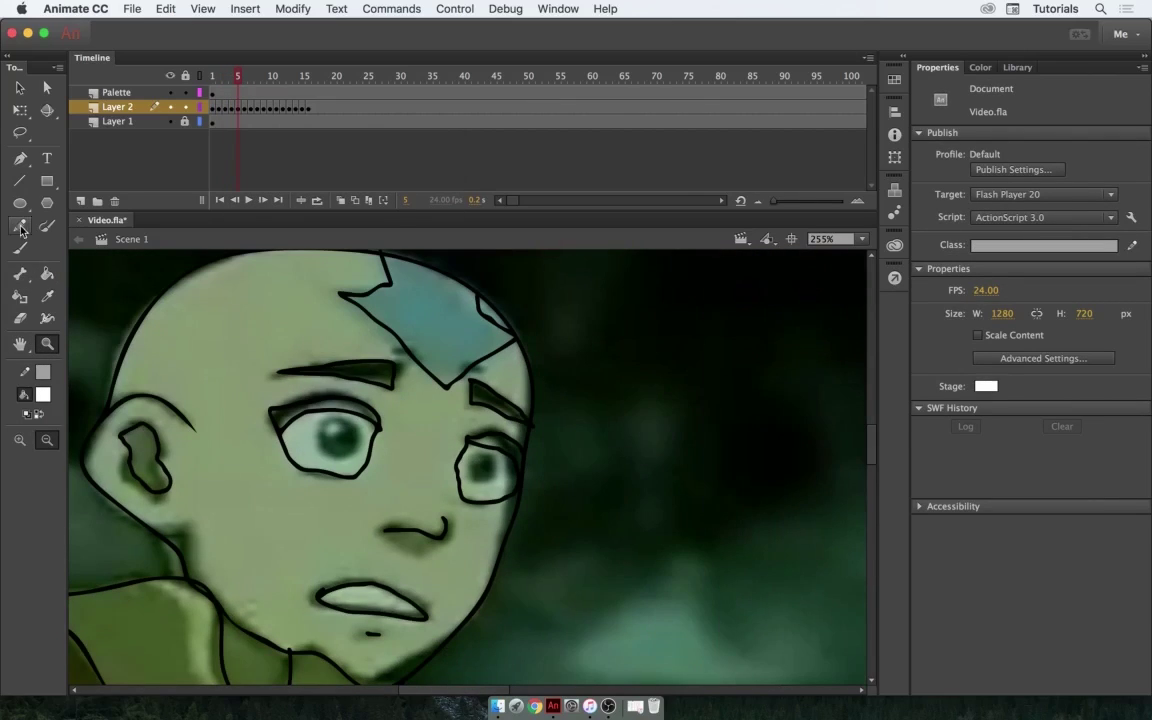
pyautogui.click(24, 248)
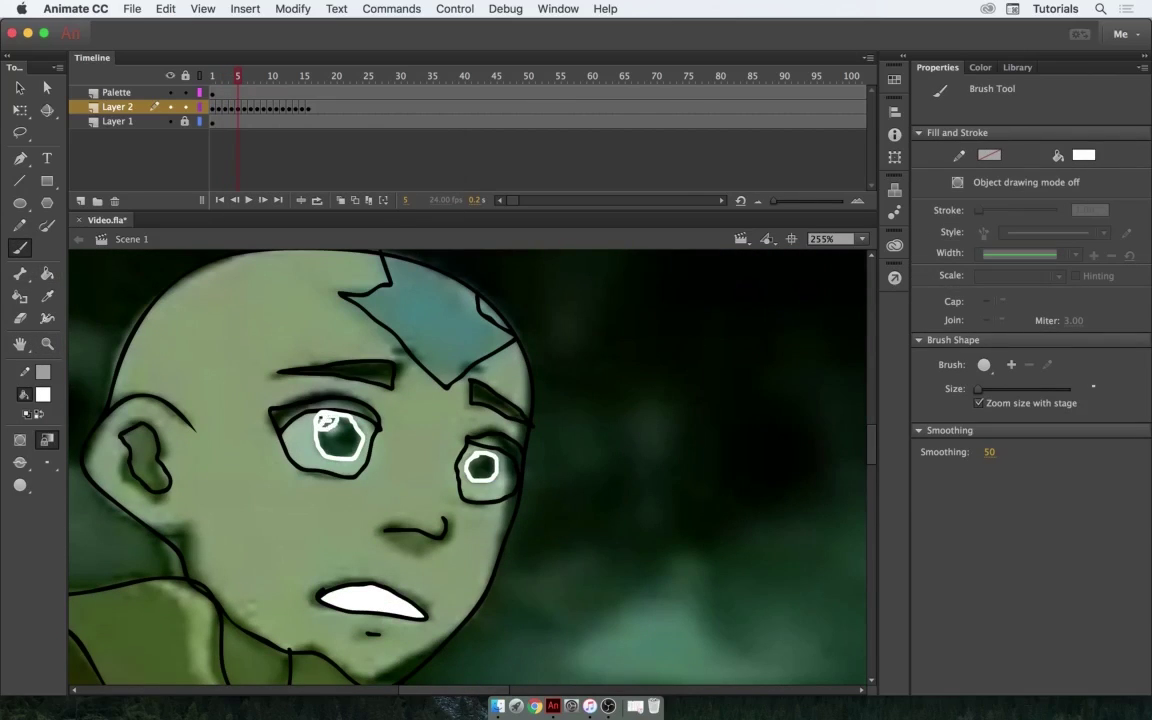
# Step: Colour the head on frame 5 with black pupils and eyelids, white eyes, pale green skin and a blue forehead arrow
pyautogui.press('k')
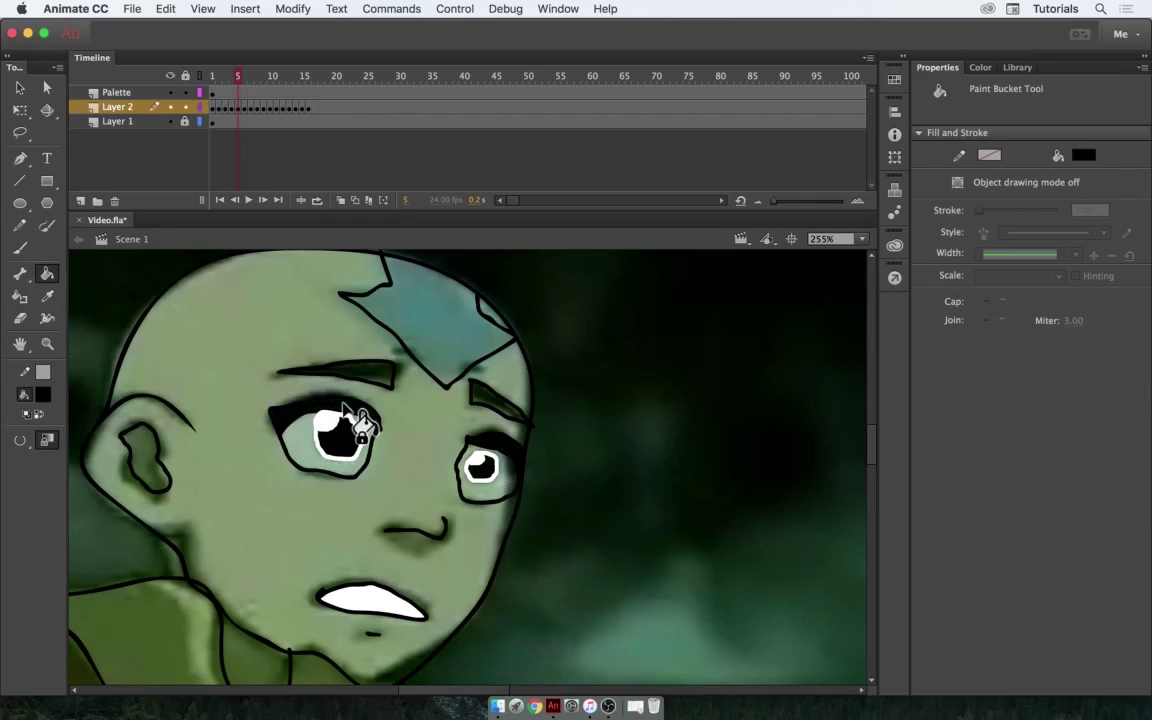
pyautogui.click(352, 418)
pyautogui.click(485, 490)
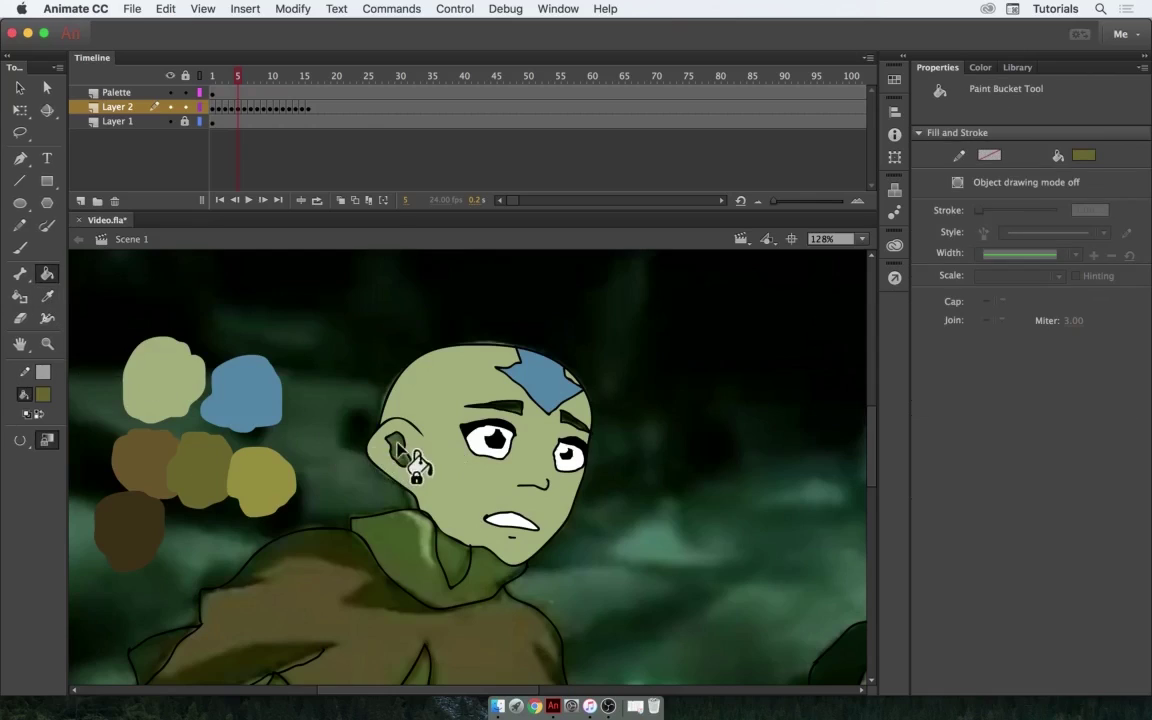
# Step: Brush yellow-olive highlight edges on the collar, sleeves, tunic and lower robe on frame 5
pyautogui.scroll(-5, 415, 465)
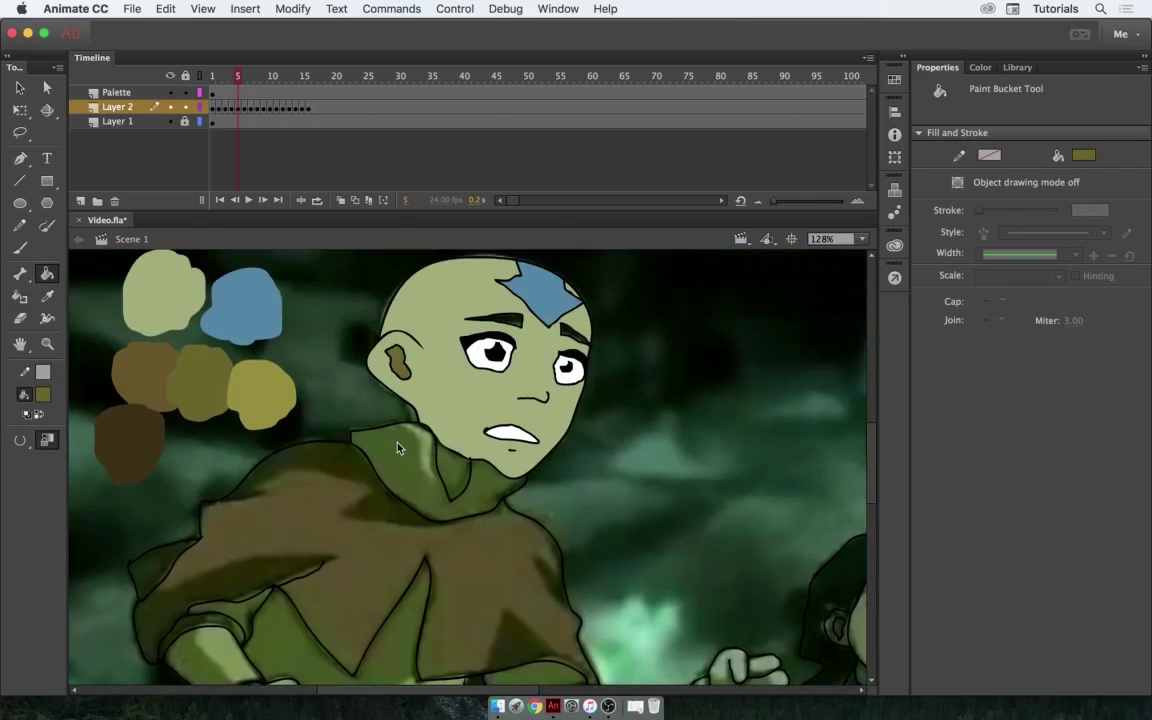
pyautogui.scroll(-2, 527, 334)
pyautogui.press('b')
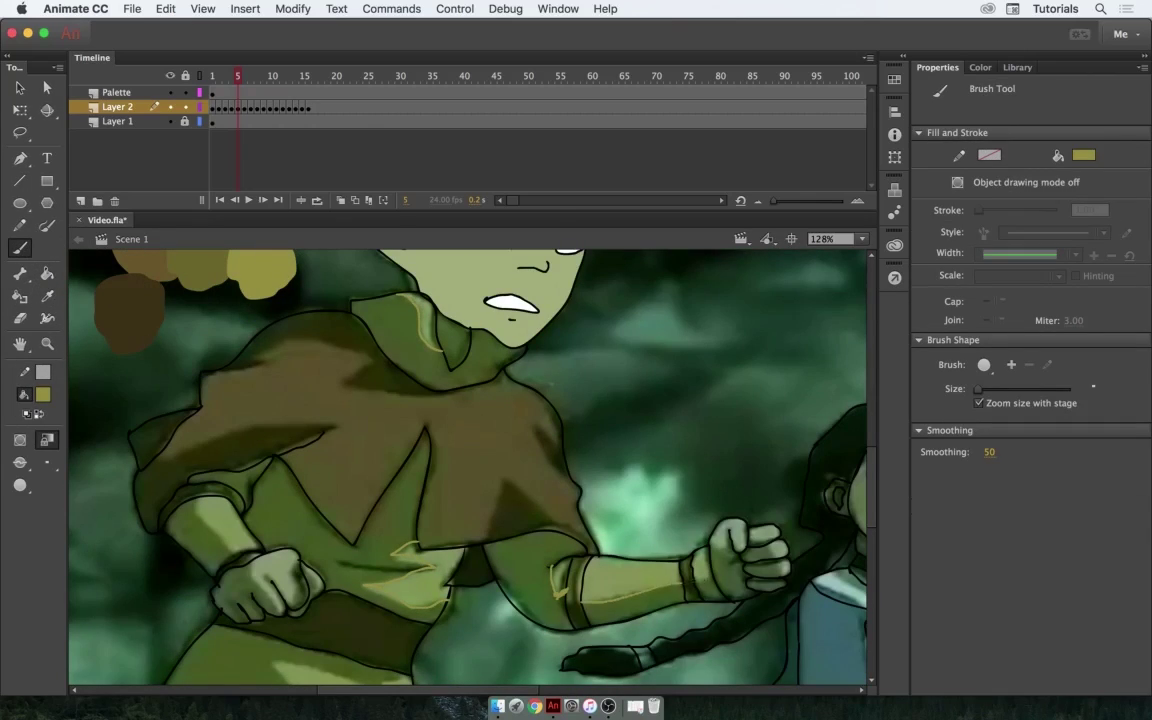
pyautogui.scroll(-3, 468, 466)
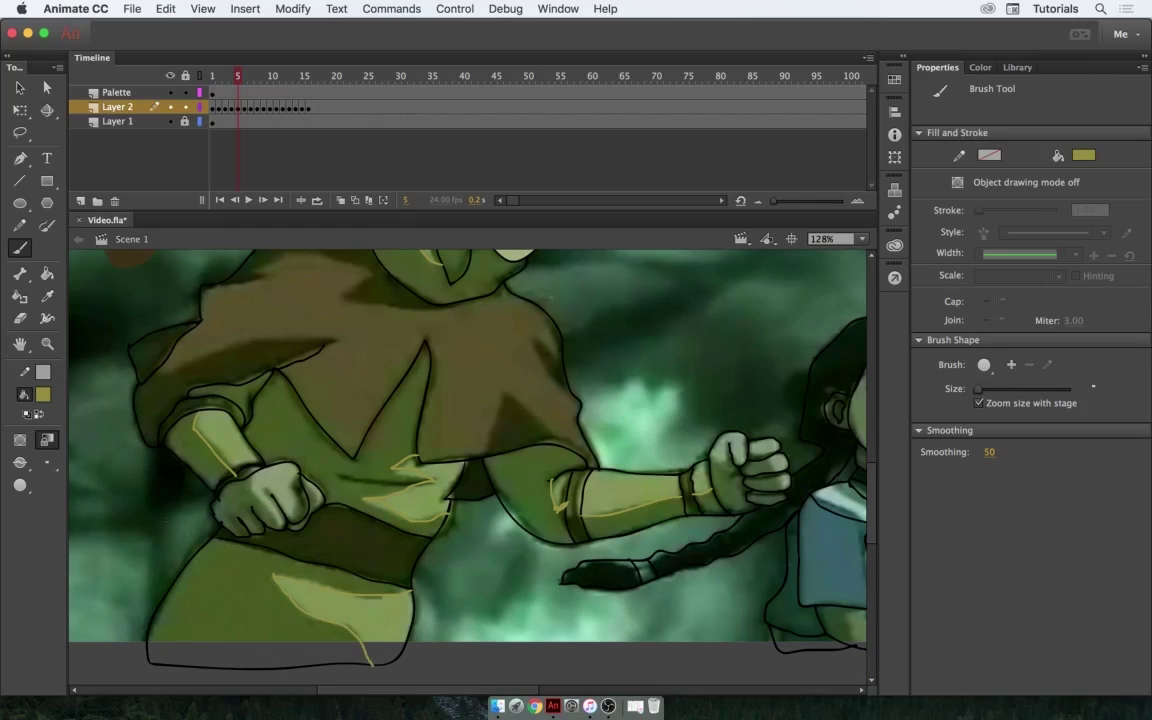
# Step: Fill the outlined collar, sleeve, tunic and robe highlights on frame 5 with yellow-olive
pyautogui.press('k')
pyautogui.click(399, 586)
pyautogui.scroll(2, 380, 432)
# Step: Fill the unlit parts of the collar, tunic, sleeves and lower robe on frame 5 with dark olive
pyautogui.click(43, 394)
pyautogui.click(100, 470)
pyautogui.scroll(-1, 263, 567)
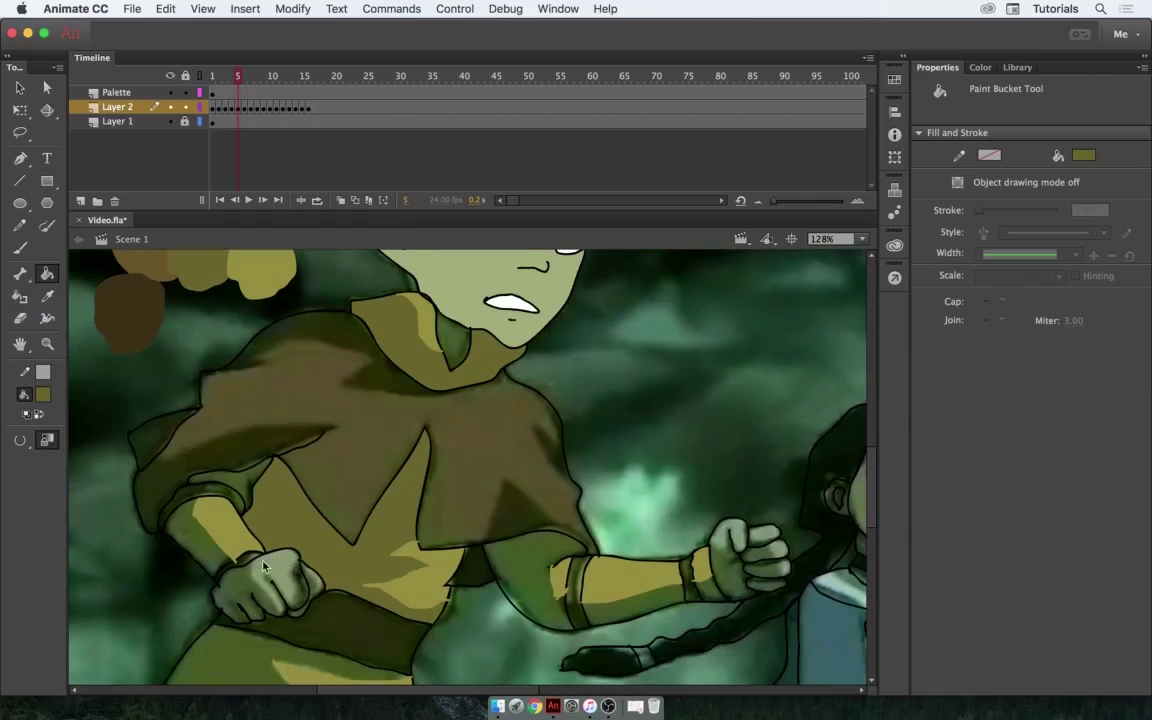
pyautogui.click(175, 485)
pyautogui.click(540, 545)
pyautogui.scroll(3, 295, 523)
pyautogui.scroll(-2, 295, 523)
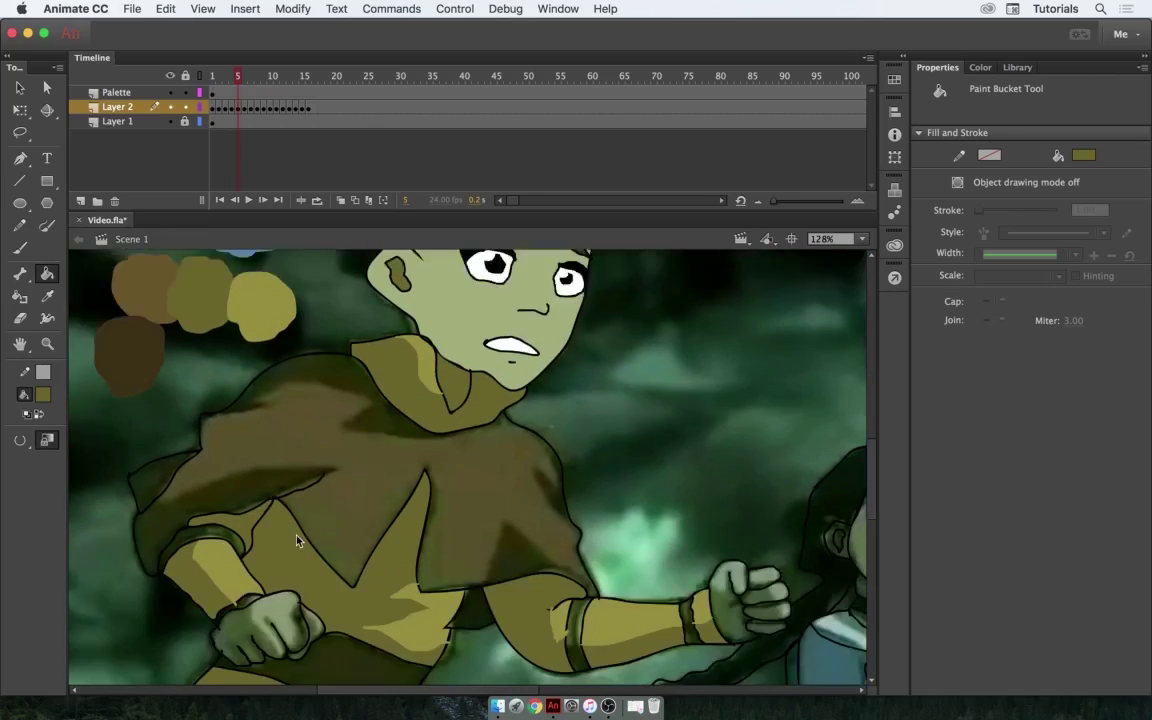
# Step: Brush the cloak's shadow edges in medium brown on frame 5 and fill its lit areas with the same colour
pyautogui.press('b')
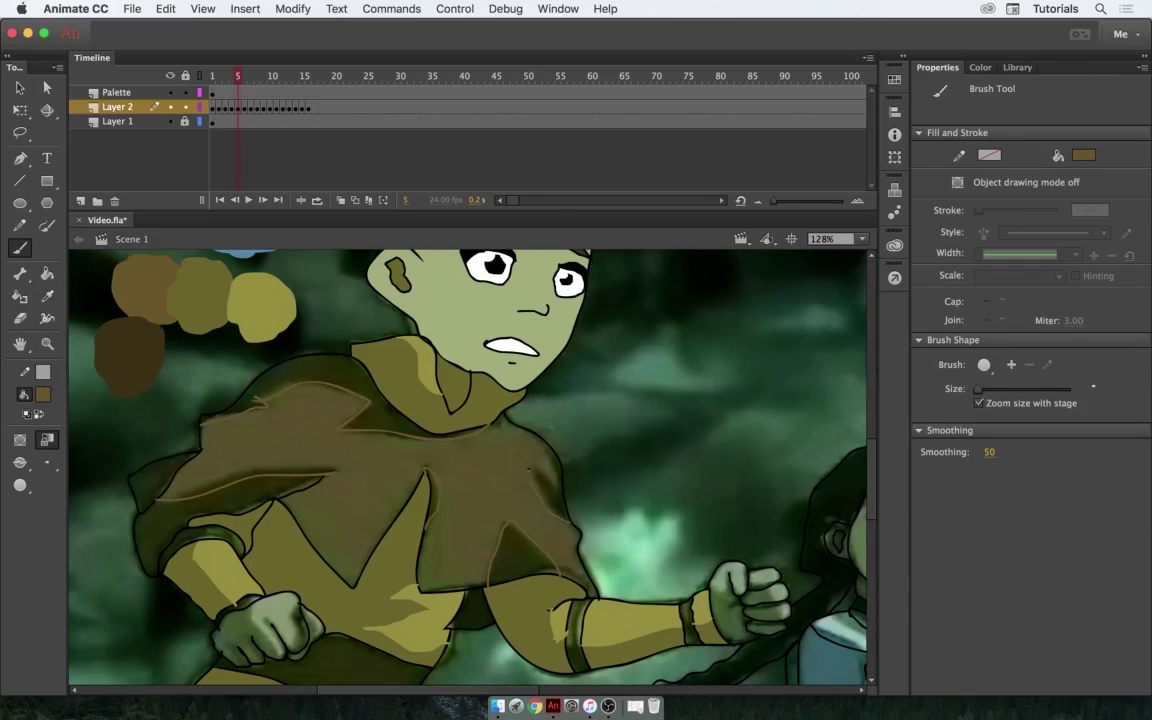
pyautogui.press('k')
pyautogui.scroll(-3, 319, 447)
pyautogui.scroll(2, 458, 399)
# Step: Fill the cloak shadows, wristbands and belt with dark brown, and both fists with pale green on frame 5
pyautogui.click(458, 399)
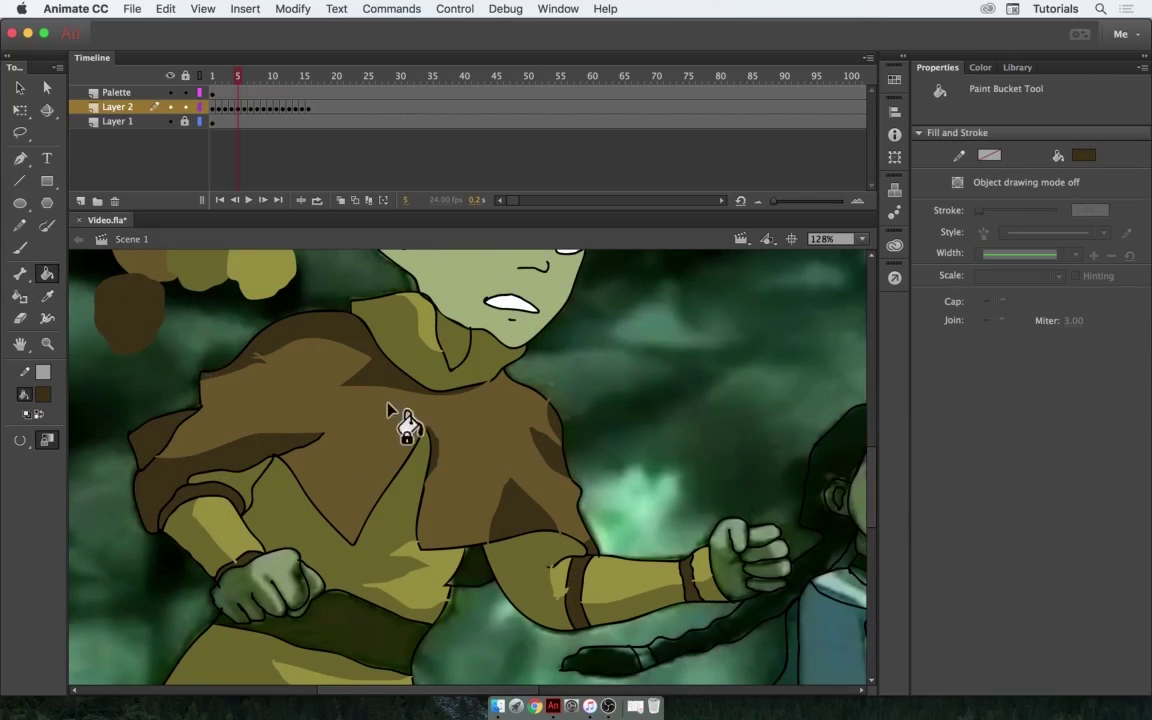
pyautogui.scroll(-2, 556, 538)
pyautogui.scroll(1, 300, 450)
pyautogui.click(715, 490)
pyautogui.click(285, 505)
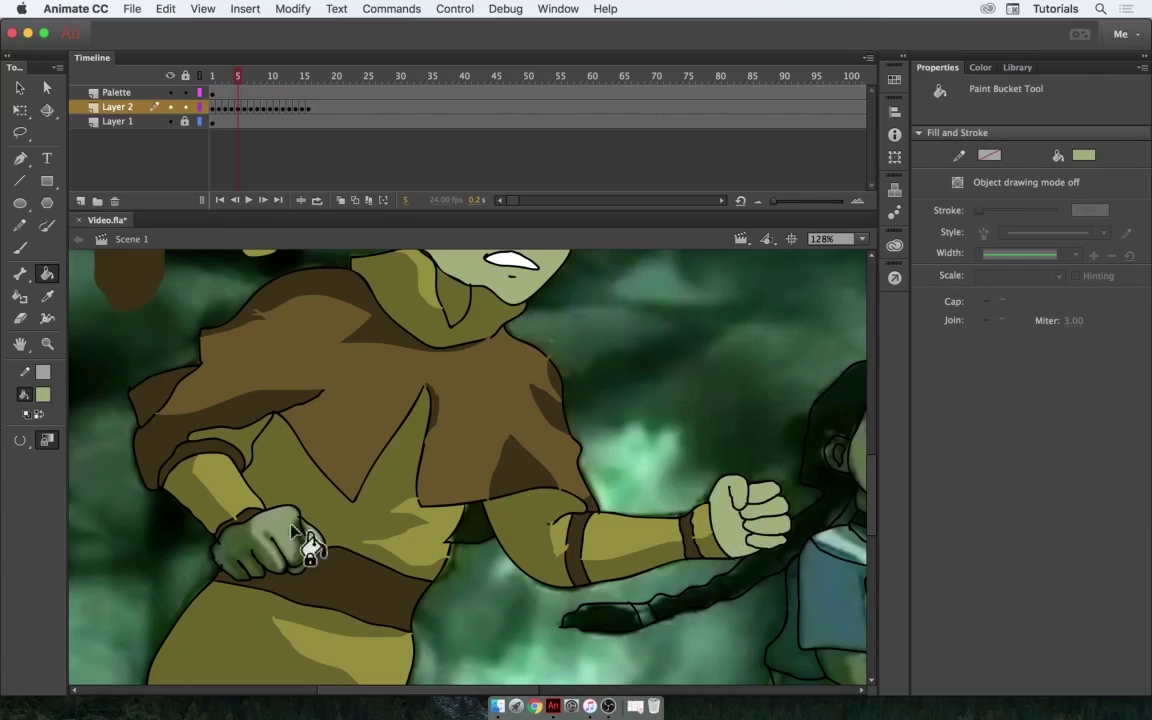
# Step: Go to frame 7 and fill the head with pale green and the forehead arrow with blue
pyautogui.scroll(4, 430, 424)
pyautogui.press('.')
pyautogui.press('.')
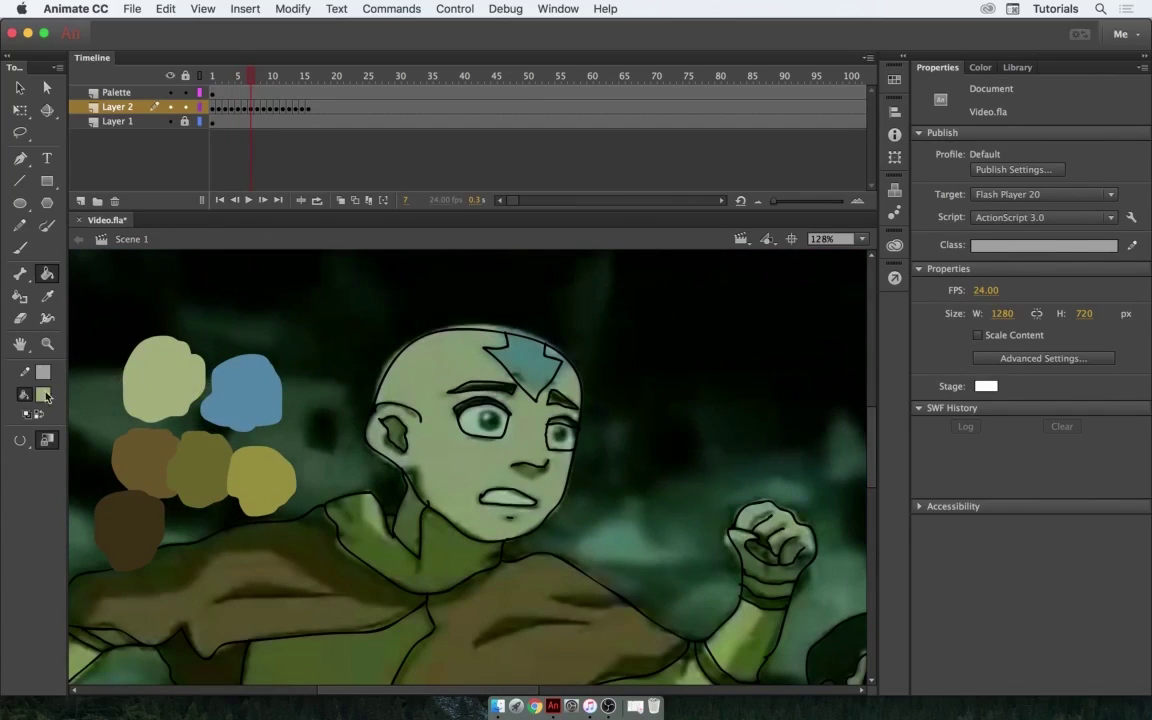
pyautogui.click(445, 422)
pyautogui.scroll(-3, 300, 400)
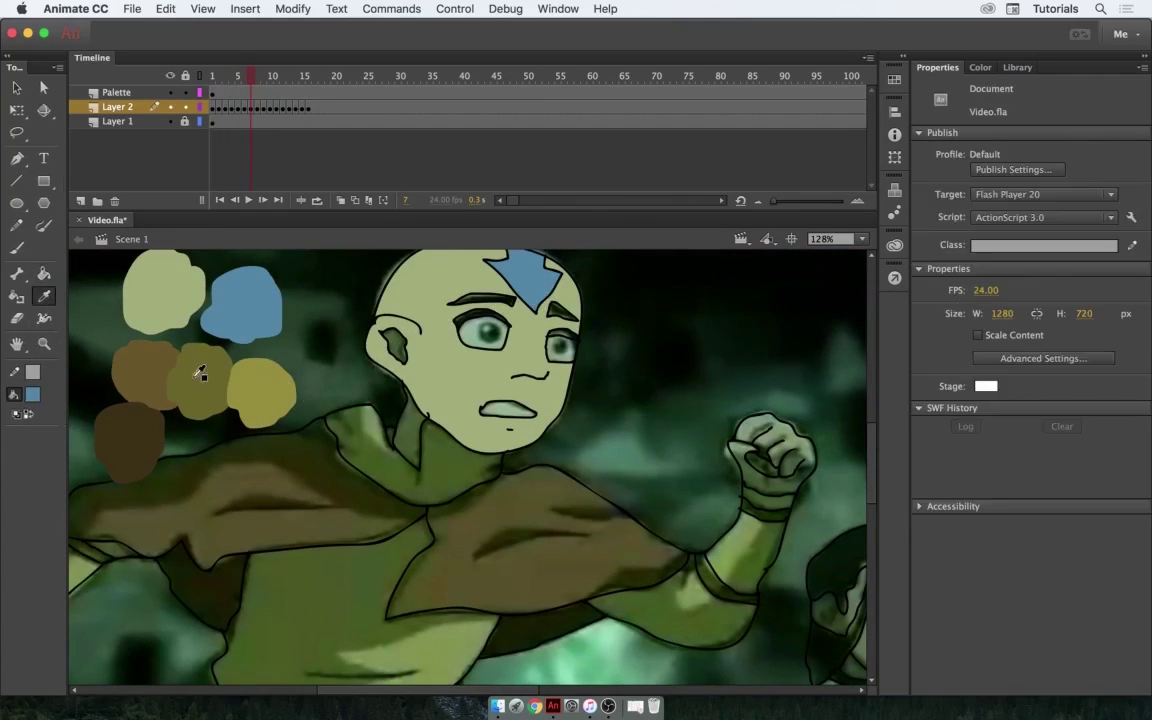
# Step: Brush dark olive highlight edges on the sleeve, tunic and lower robe on frame 7
pyautogui.press('b')
pyautogui.scroll(-2, 198, 368)
pyautogui.scroll(-3, 600, 460)
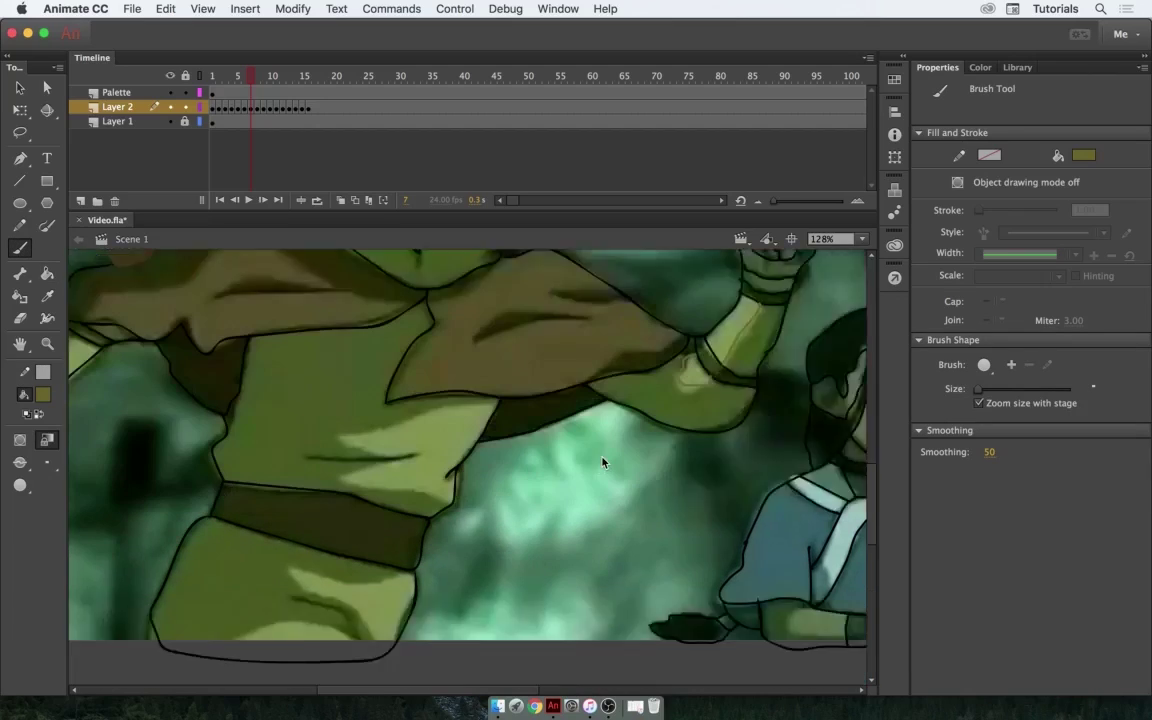
pyautogui.hscroll(-2, 493, 389)
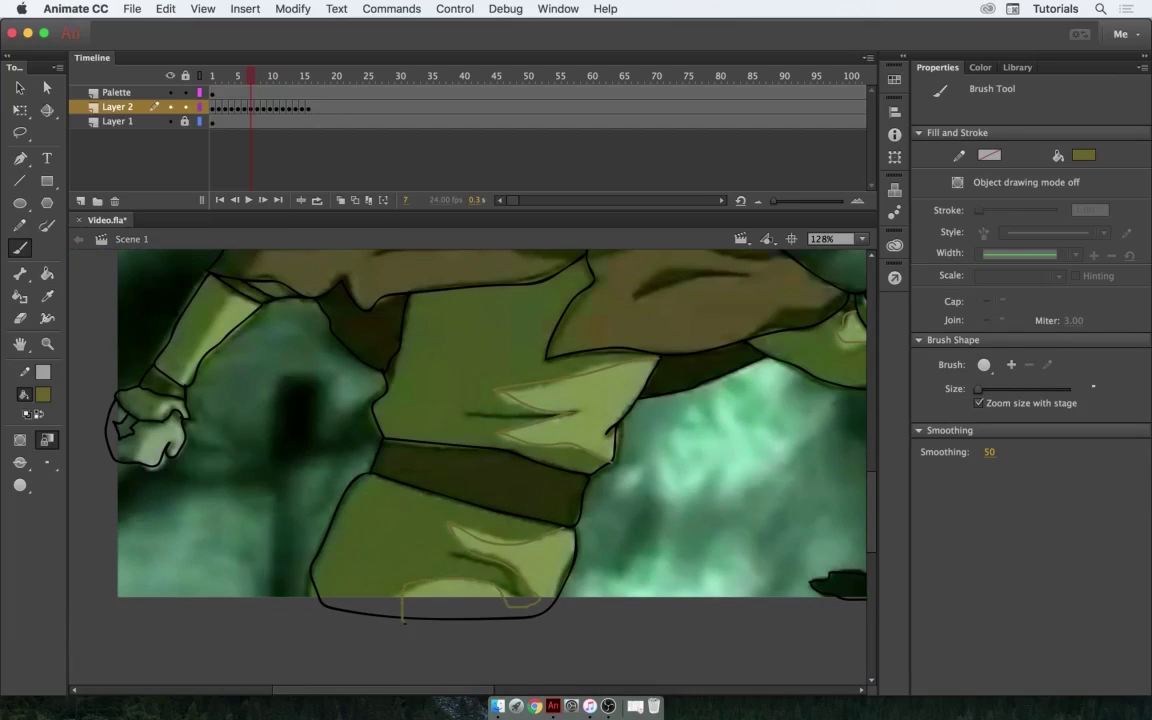
# Step: Fill the tunic, collar, sleeves and lower robe with dark olive and their highlights with light olive on frame 7
pyautogui.press('k')
pyautogui.scroll(5, 247, 342)
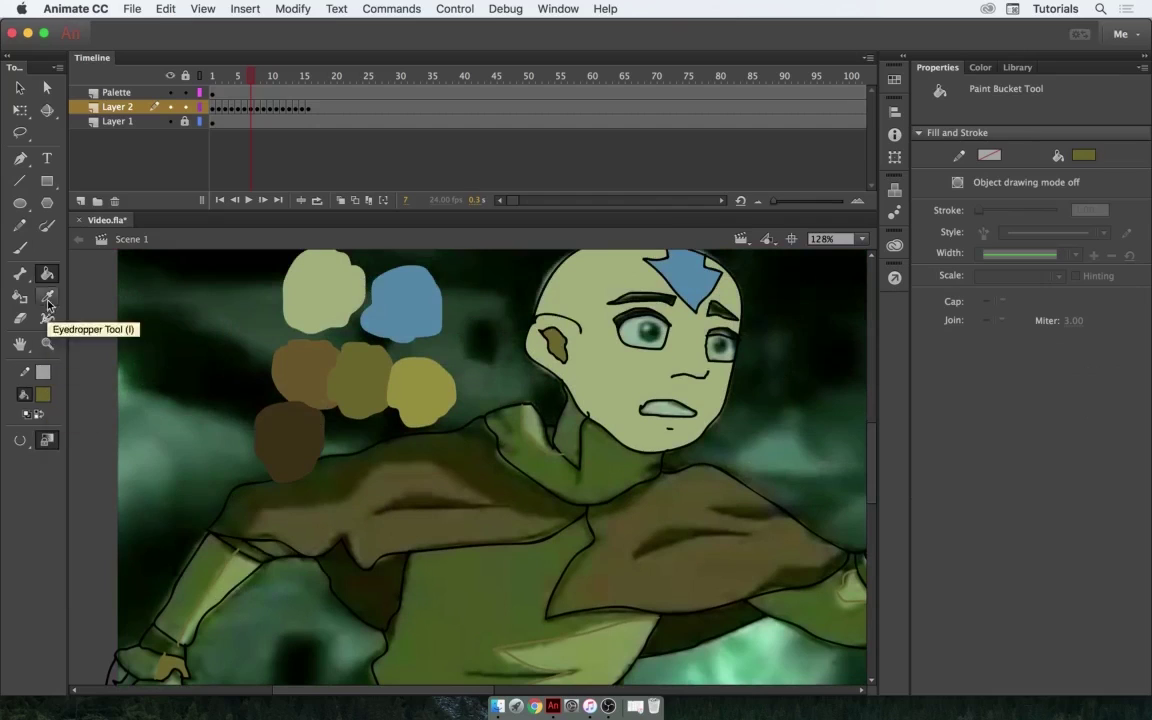
pyautogui.scroll(-4, 221, 470)
pyautogui.scroll(3, 500, 450)
pyautogui.scroll(3, 110, 424)
pyautogui.scroll(-6, 470, 321)
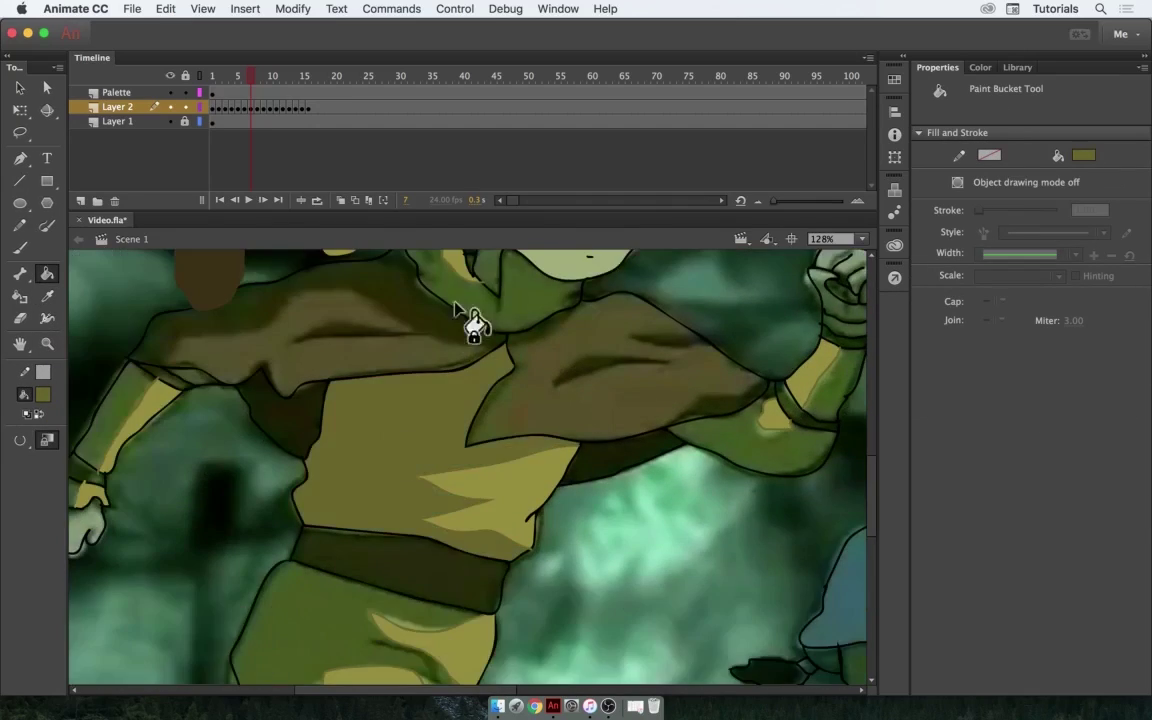
pyautogui.hscroll(3, 591, 470)
pyautogui.scroll(4, 472, 430)
# Step: Fill both fists and the neck with the pale green skin colour on frame 7
pyautogui.press('i')
pyautogui.click(643, 463)
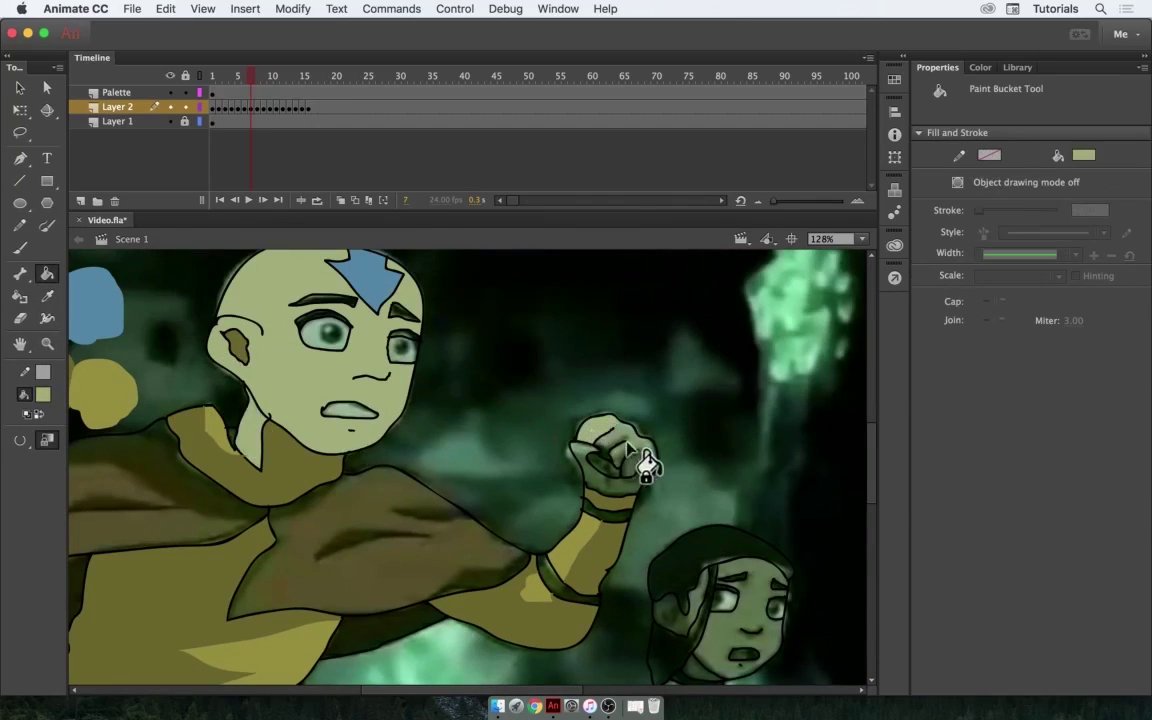
pyautogui.scroll(-5, 432, 540)
pyautogui.hscroll(3, 432, 540)
pyautogui.scroll(5, 226, 540)
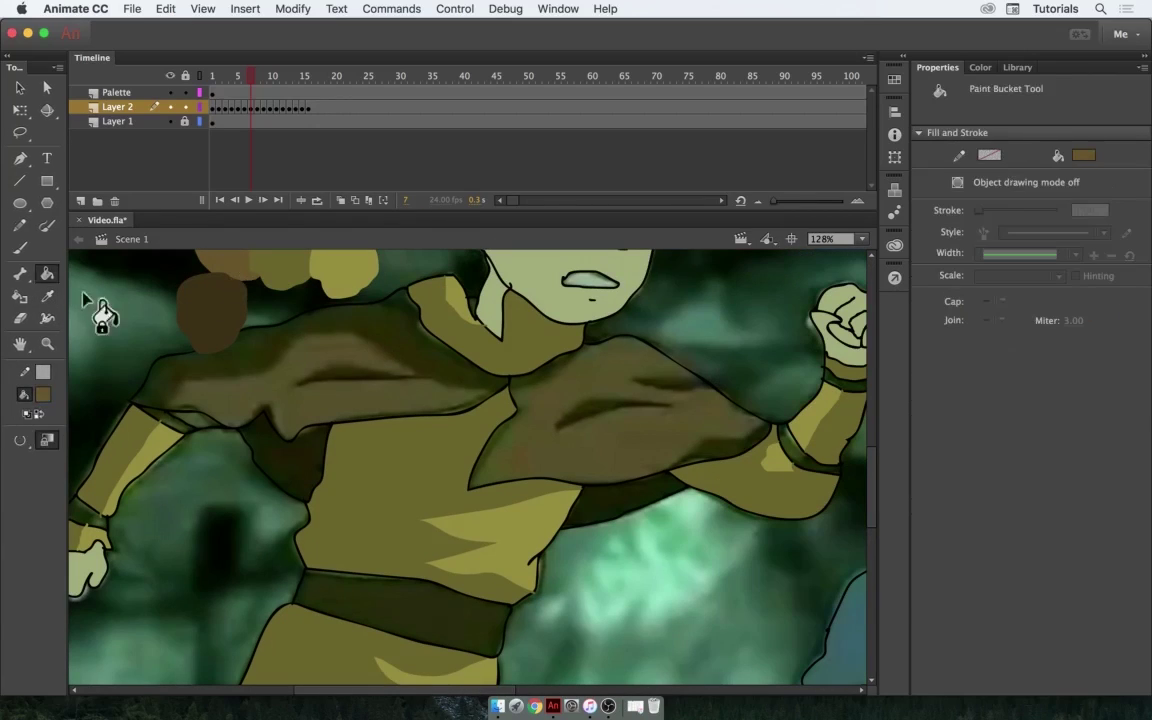
# Step: Brush the cloak's shadow and fold edges in medium brown and fill its lit areas with the same colour on frame 7
pyautogui.press('i')
pyautogui.click(103, 312)
pyautogui.press('b')
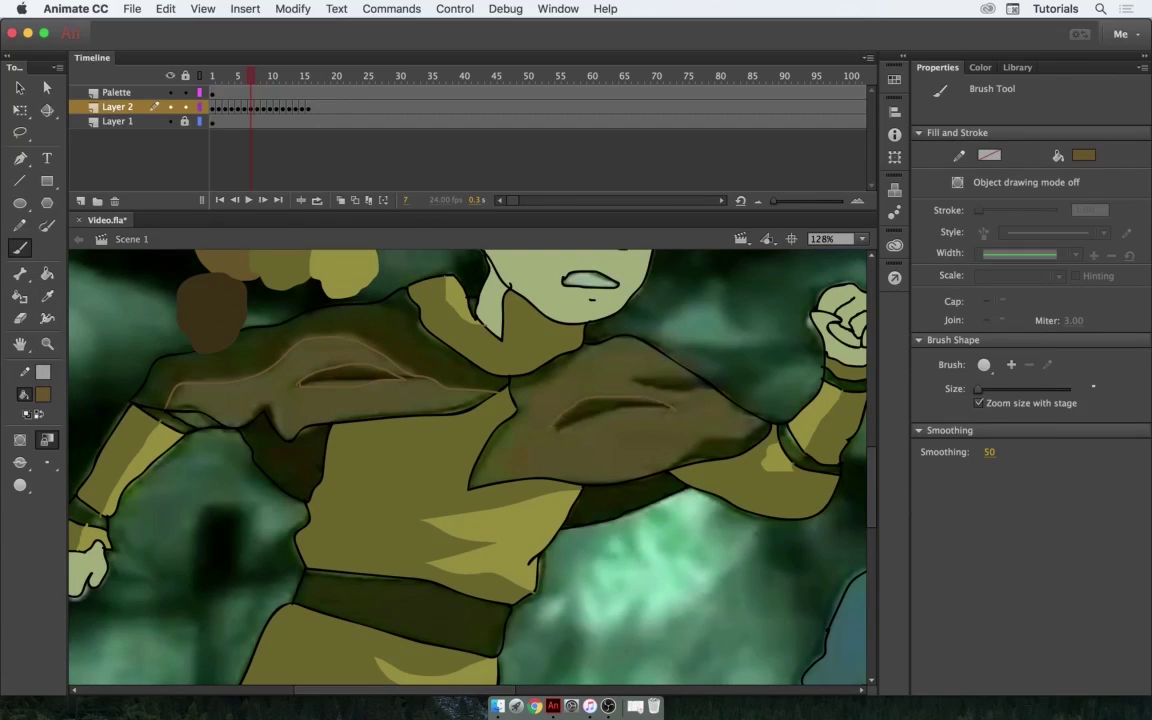
pyautogui.press('k')
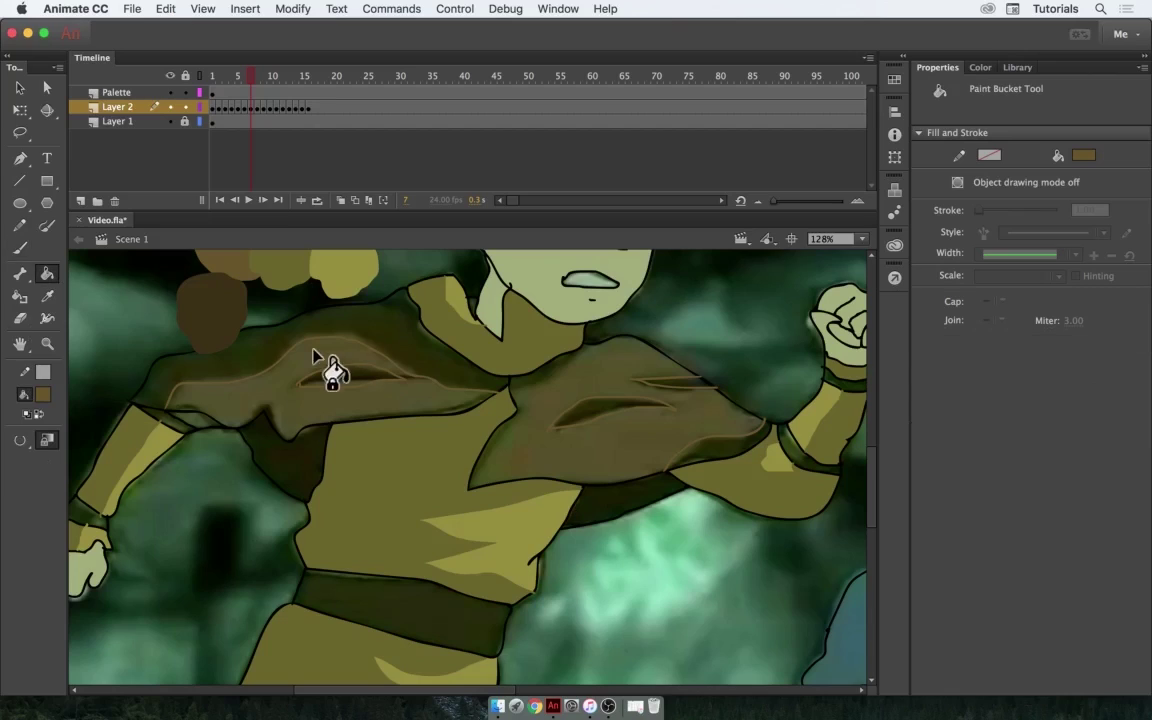
pyautogui.click(327, 368)
# Step: Fill the cloak shadows, wristbands and eyebrows with dark brown on frame 7
pyautogui.press('i')
pyautogui.click(221, 309)
pyautogui.press('k')
pyautogui.click(193, 437)
pyautogui.click(612, 500)
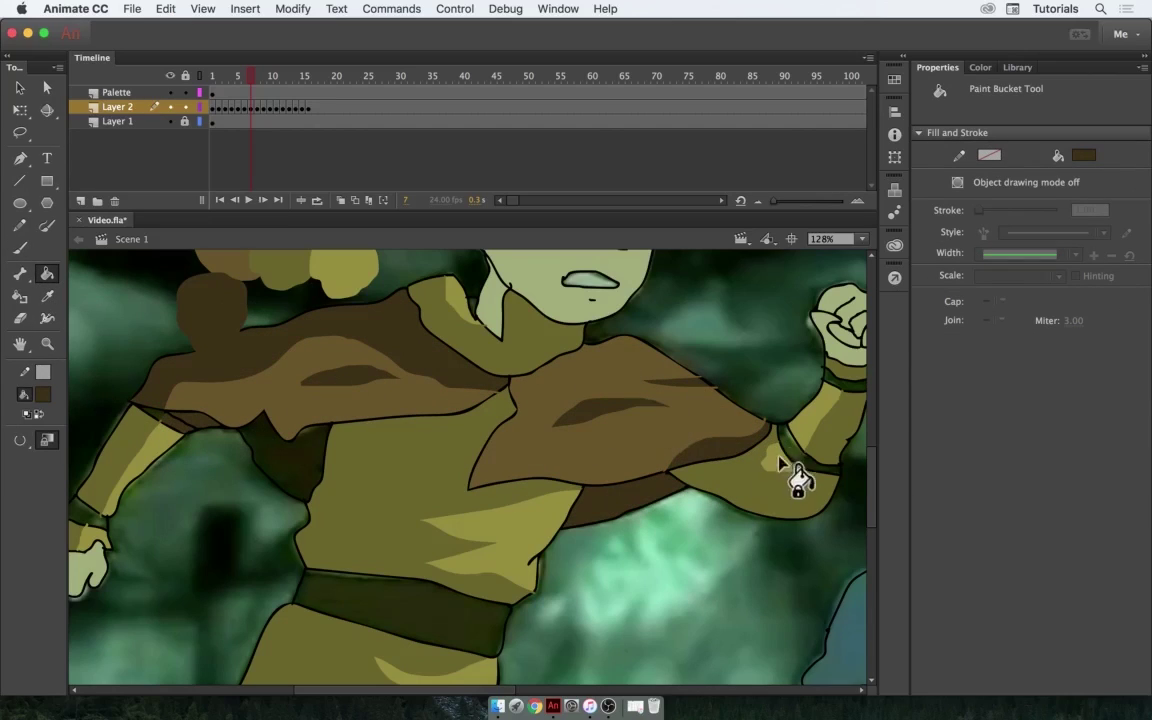
pyautogui.scroll(-2, 137, 436)
pyautogui.scroll(6, 137, 436)
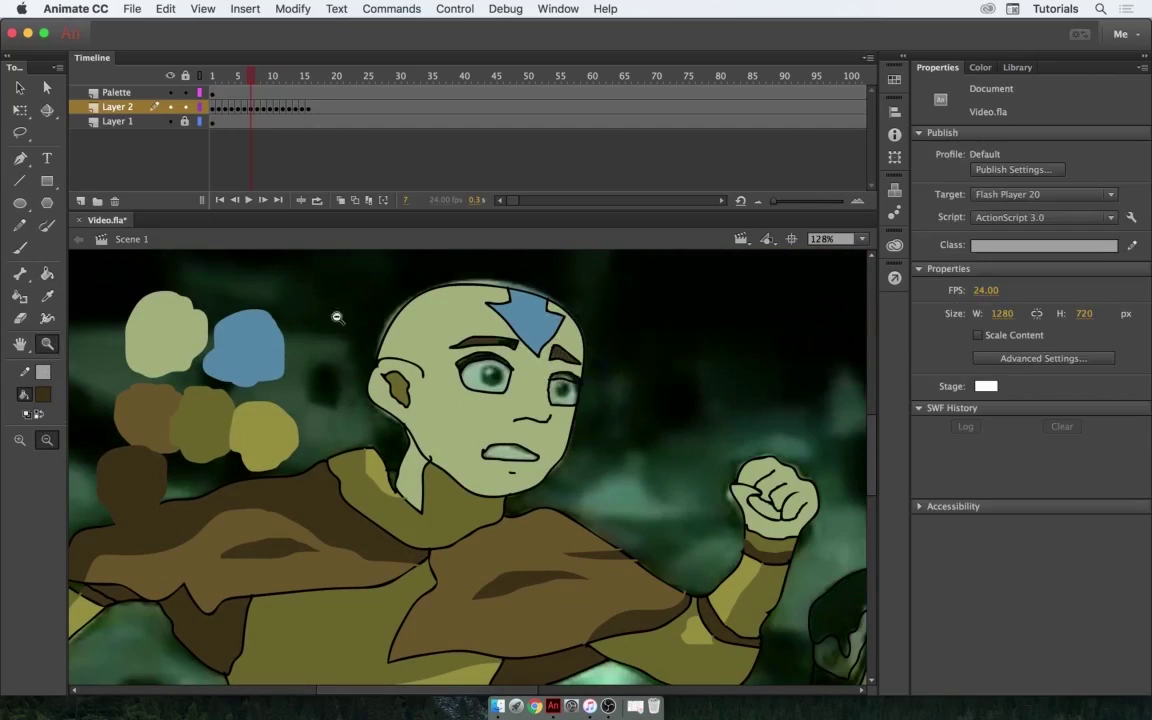
# Step: Outline and fill both pupils and upper lids in black, and fill the eyeballs with white (#FFFFFF) on frame 7
pyautogui.press('super+equal')
pyautogui.press('i')
pyautogui.click(383, 368)
pyautogui.press('b')
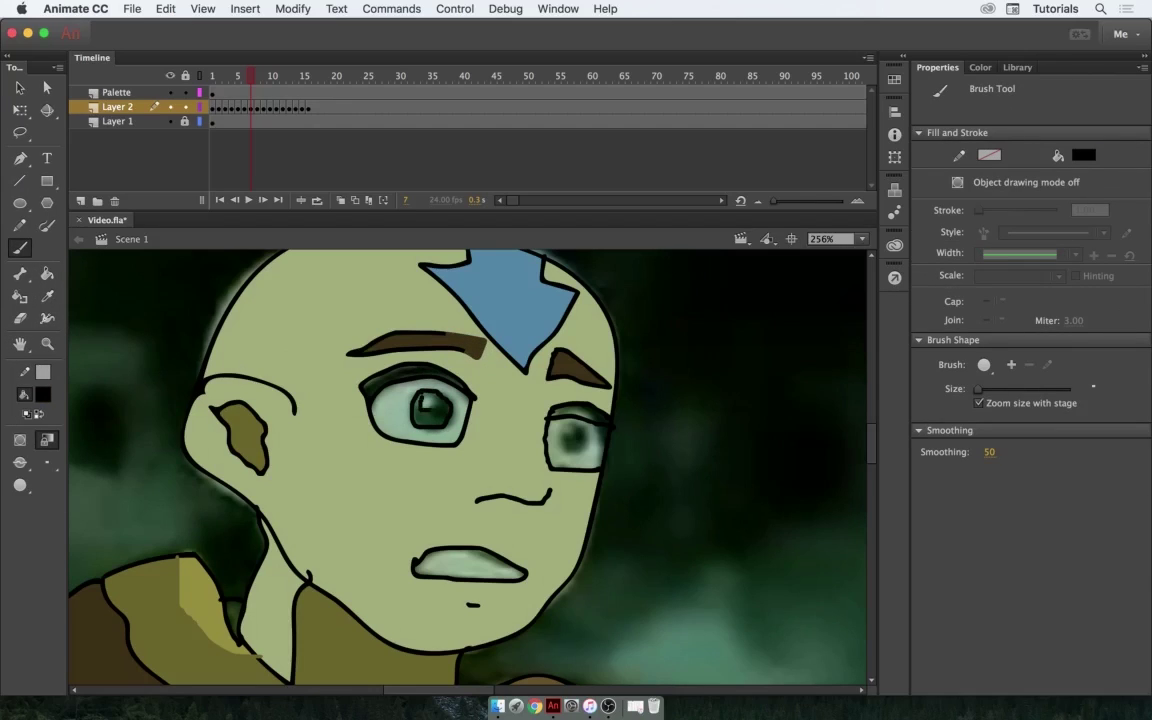
pyautogui.press('k')
pyautogui.click(43, 394)
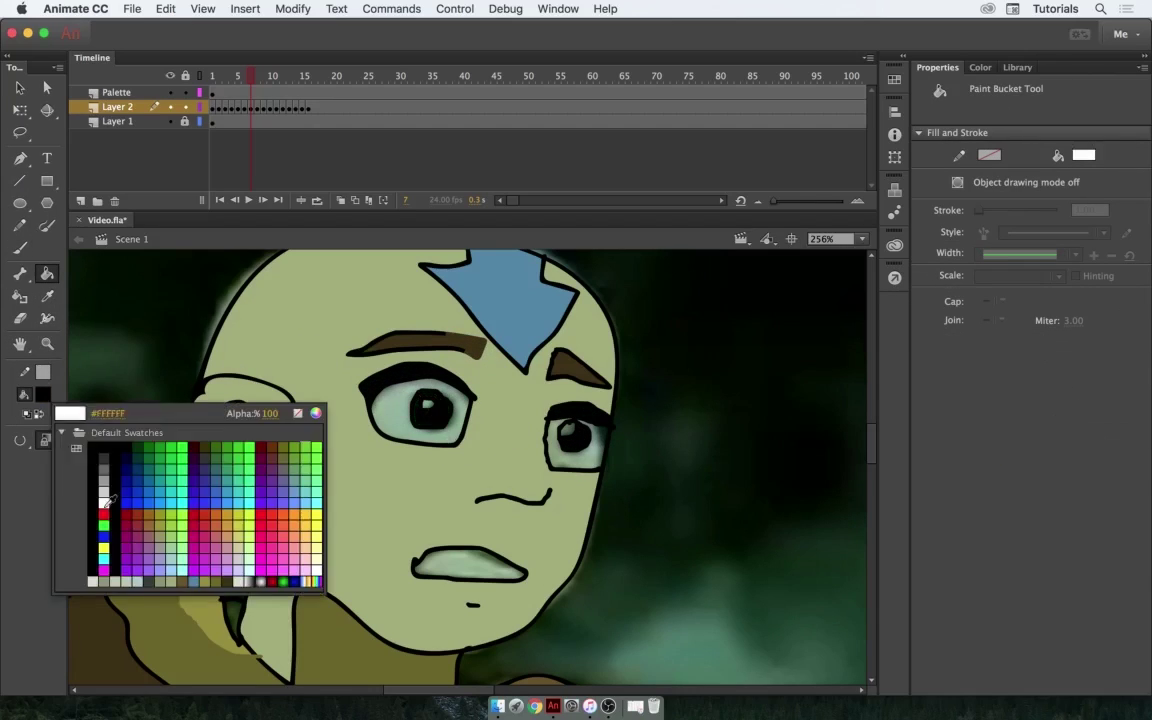
pyautogui.click(95, 500)
pyautogui.click(395, 418)
pyautogui.click(588, 448)
# Step: Go to frame 9 and fill the boy's mouth with white
pyautogui.press('z')
pyautogui.keyDown('alt'); pyautogui.click(605, 465); pyautogui.keyUp('alt')
pyautogui.keyDown('alt'); pyautogui.click(471, 496); pyautogui.keyUp('alt')
pyautogui.click(264, 76)
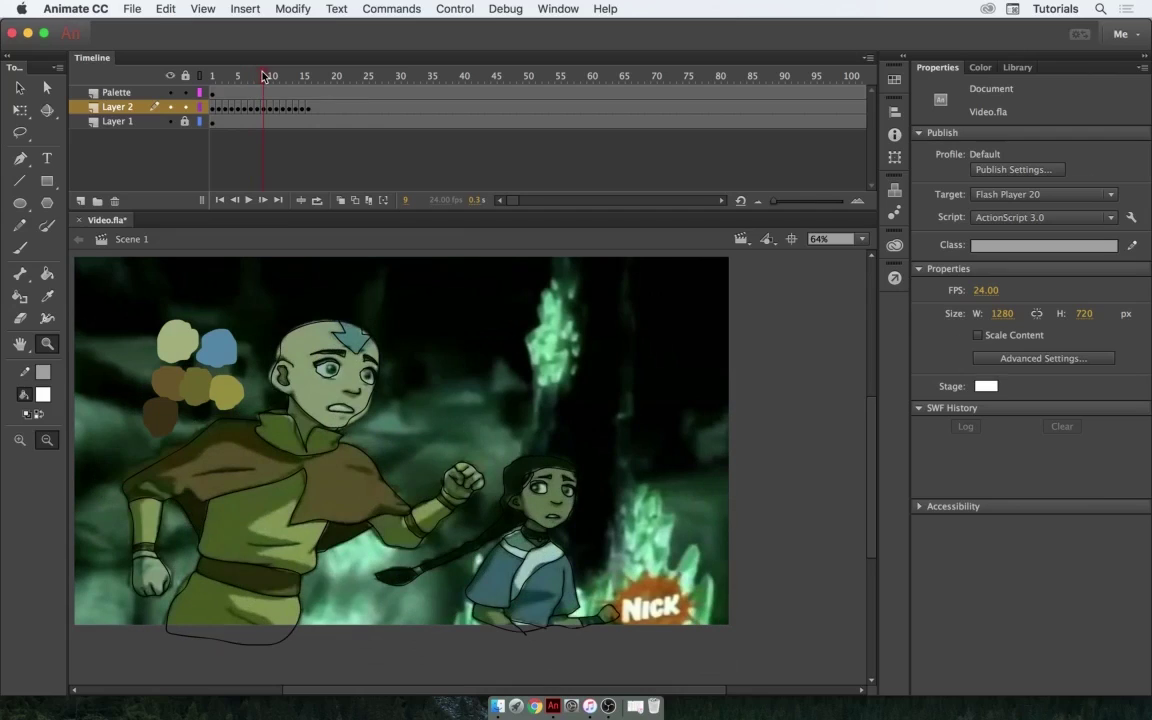
pyautogui.moveTo(223, 264); pyautogui.dragTo(391, 411)
pyautogui.press('k')
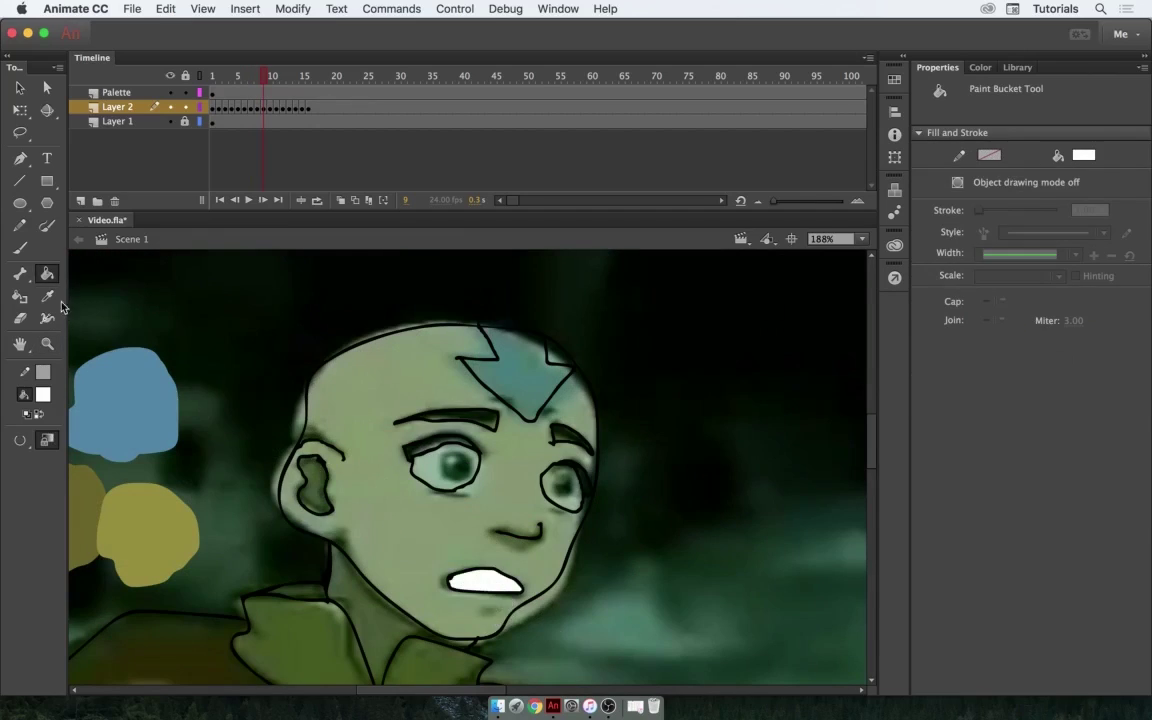
# Step: Paint a blue arrow on the lowered fist and brush dark olive highlight edges on the collar, tunic and sleeves on frame 9
pyautogui.scroll(-10, 206, 481)
pyautogui.hscroll(-8, 206, 481)
pyautogui.press('b')
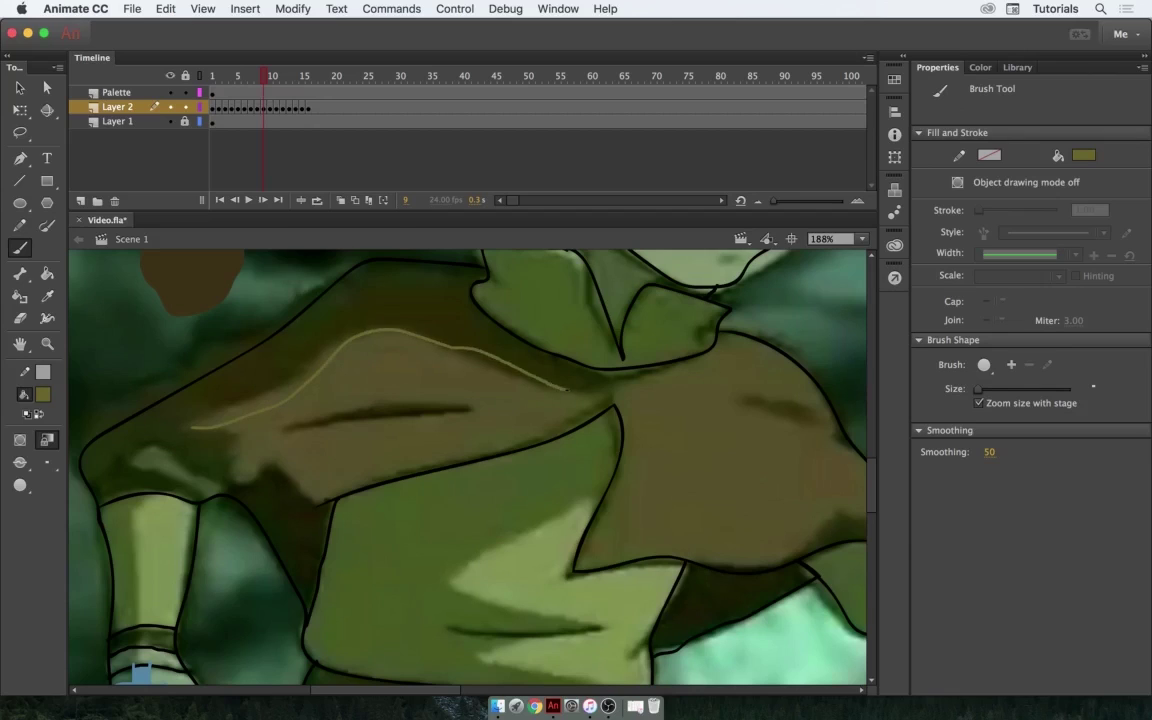
pyautogui.scroll(1, 468, 467)
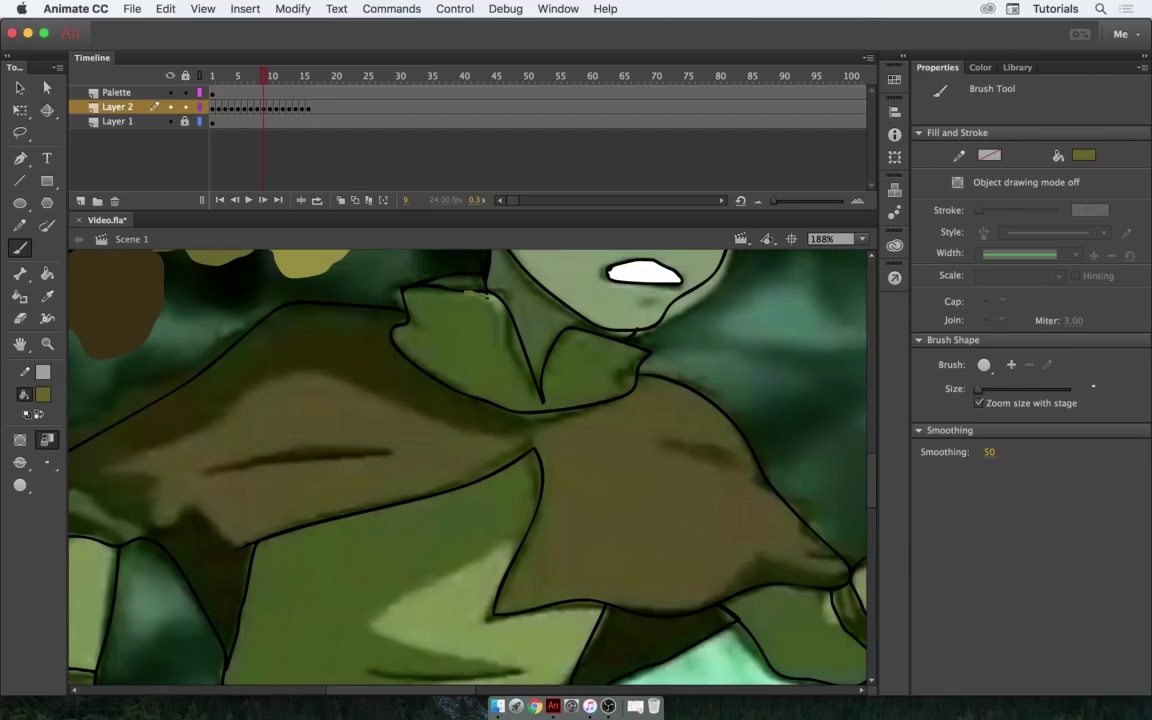
pyautogui.scroll(-5, 468, 467)
pyautogui.hscroll(2, 468, 467)
pyautogui.scroll(-3, 505, 494)
pyautogui.scroll(5, 540, 500)
pyautogui.hscroll(4, 540, 500)
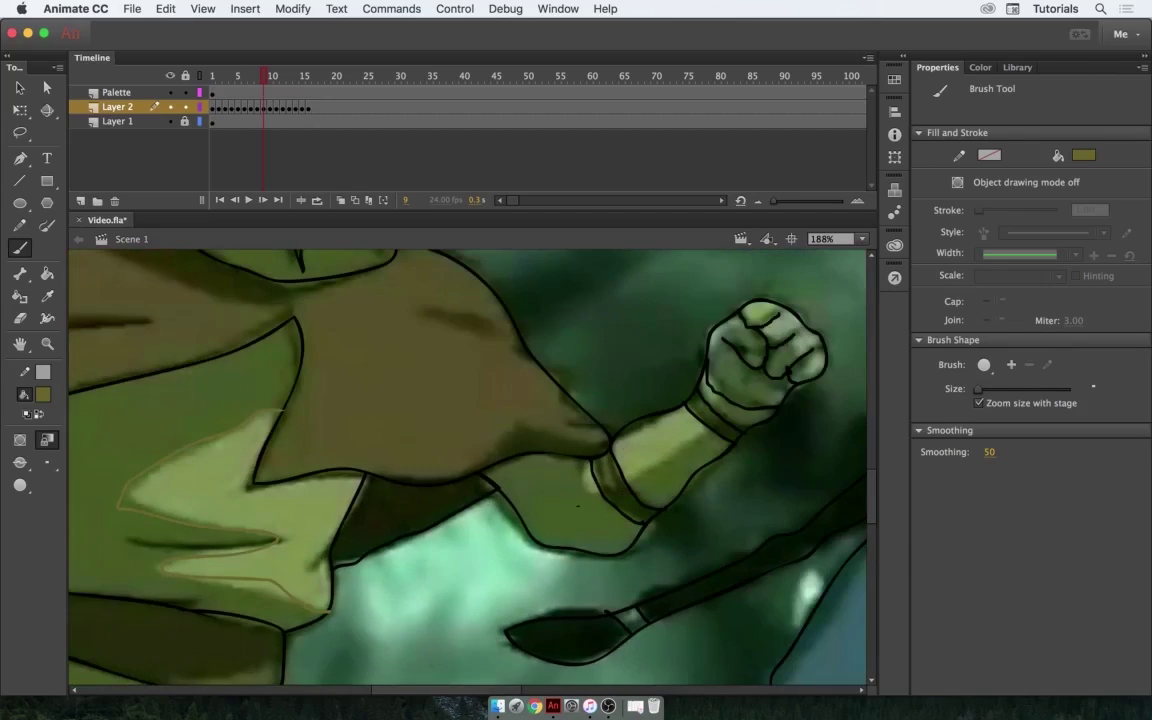
# Step: Fill the shaded areas of the collar, tunic, sleeves and lower robe with dark olive on frame 9
pyautogui.press('k')
pyautogui.scroll(4, 733, 442)
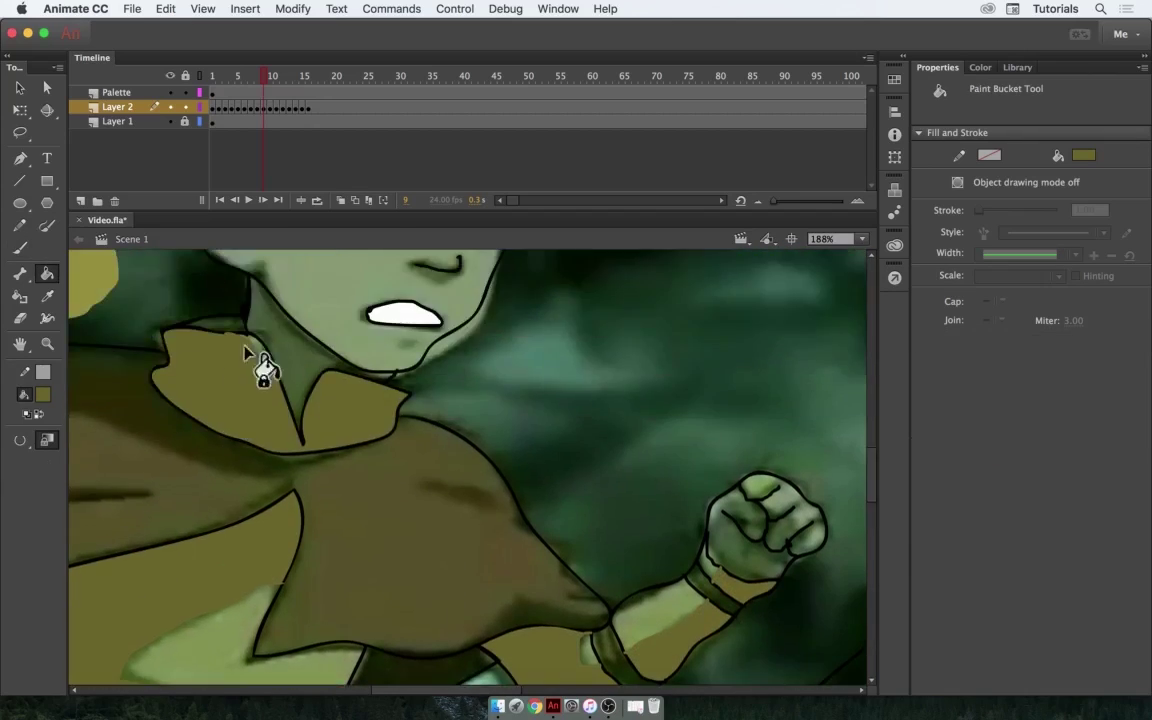
pyautogui.scroll(-12, 257, 360)
pyautogui.scroll(5, 398, 540)
pyautogui.click(20, 248)
pyautogui.press('k')
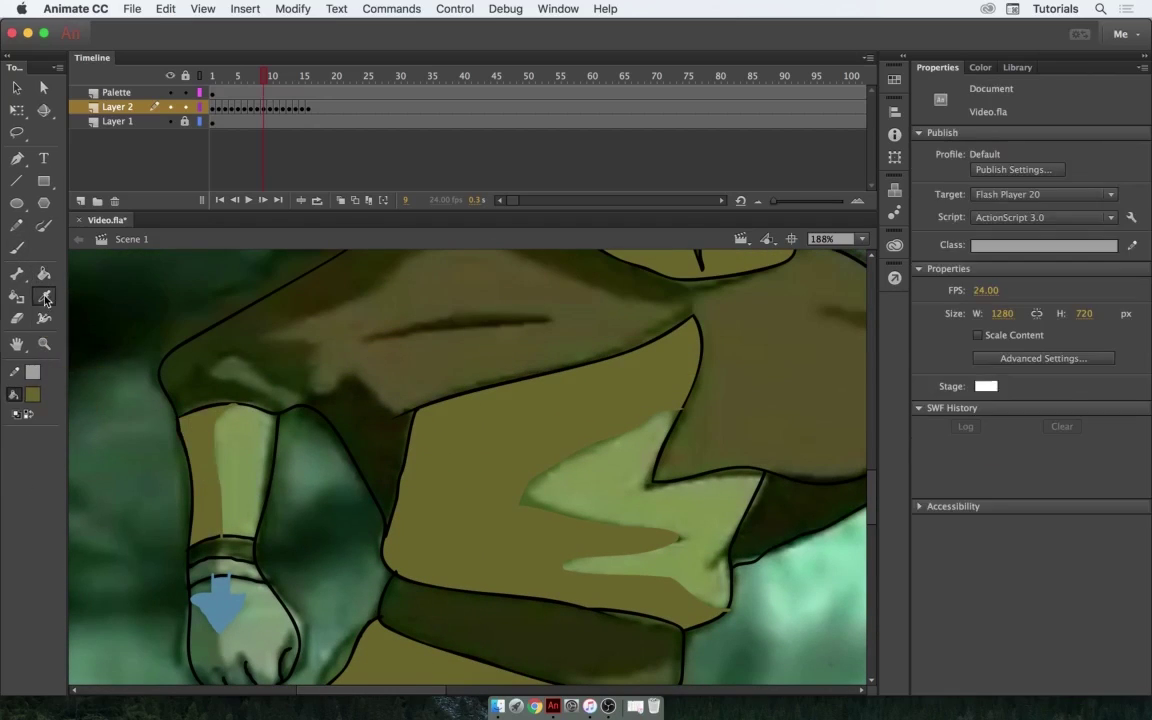
# Step: Fill the highlight areas of the collar, tunic and sleeves with light olive on frame 9
pyautogui.scroll(4, 617, 656)
pyautogui.scroll(-10, 699, 458)
pyautogui.scroll(5, 280, 550)
pyautogui.scroll(-5, 280, 550)
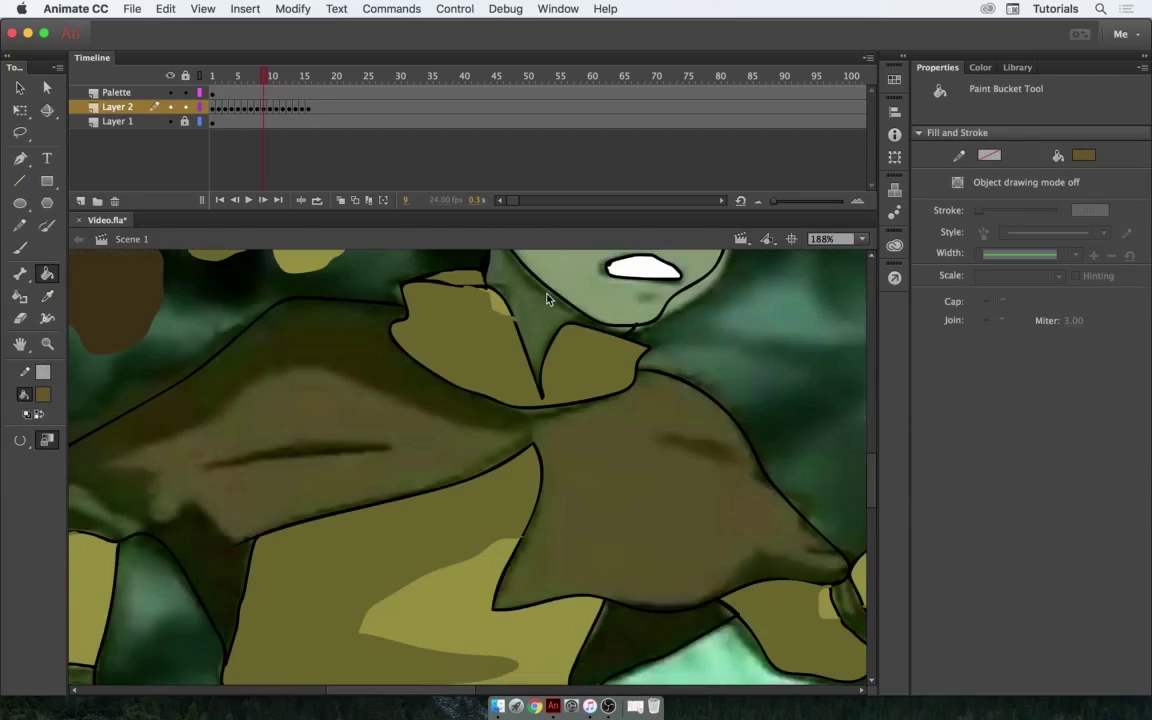
# Step: Brush the cloak's shadow edges on frame 9, filling its lit areas with medium brown and its shadows with dark brown
pyautogui.press('b')
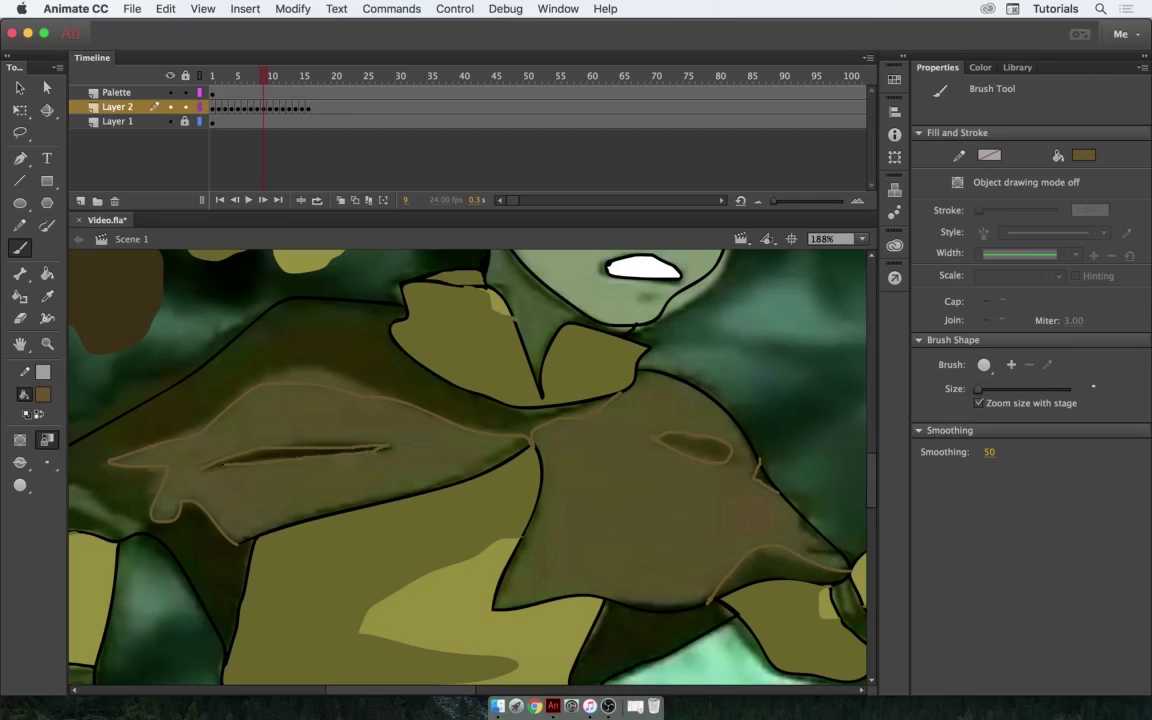
pyautogui.press('k')
pyautogui.click(300, 470)
pyautogui.click(630, 501)
pyautogui.press('b')
pyautogui.moveTo(630, 501); pyautogui.dragTo(708, 415)
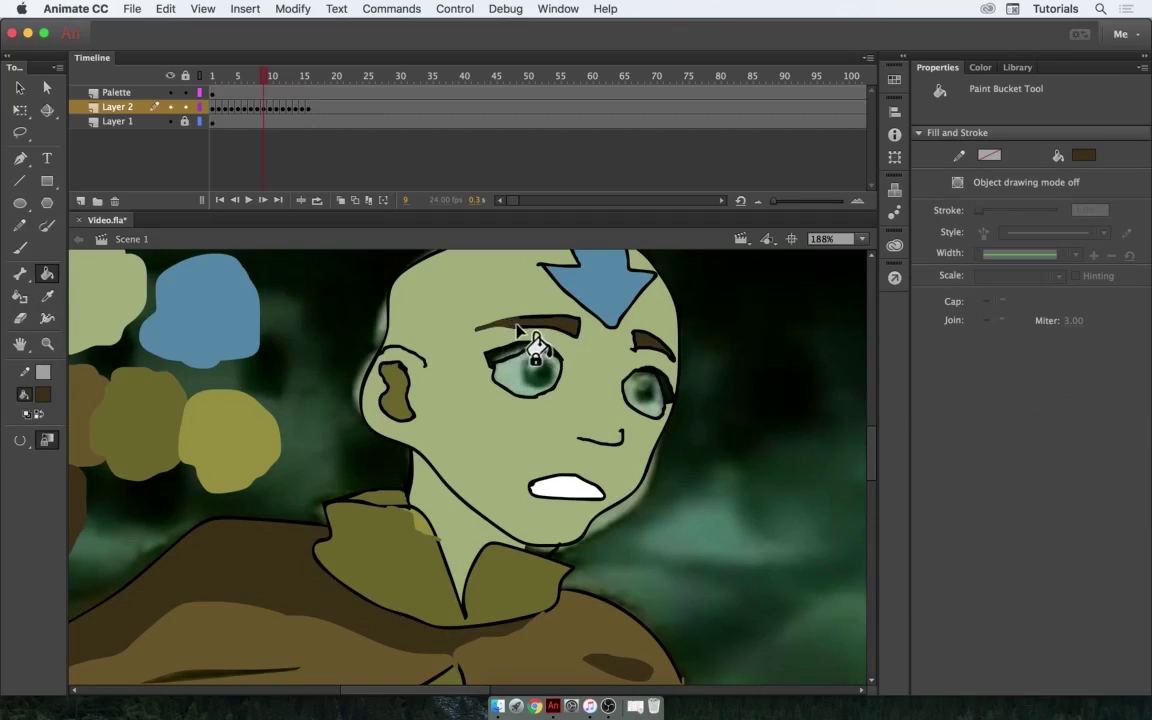
# Step: Outline and fill the pupils and upper lids in black, and fill the eyeballs with white on frame 9
pyautogui.press('b')
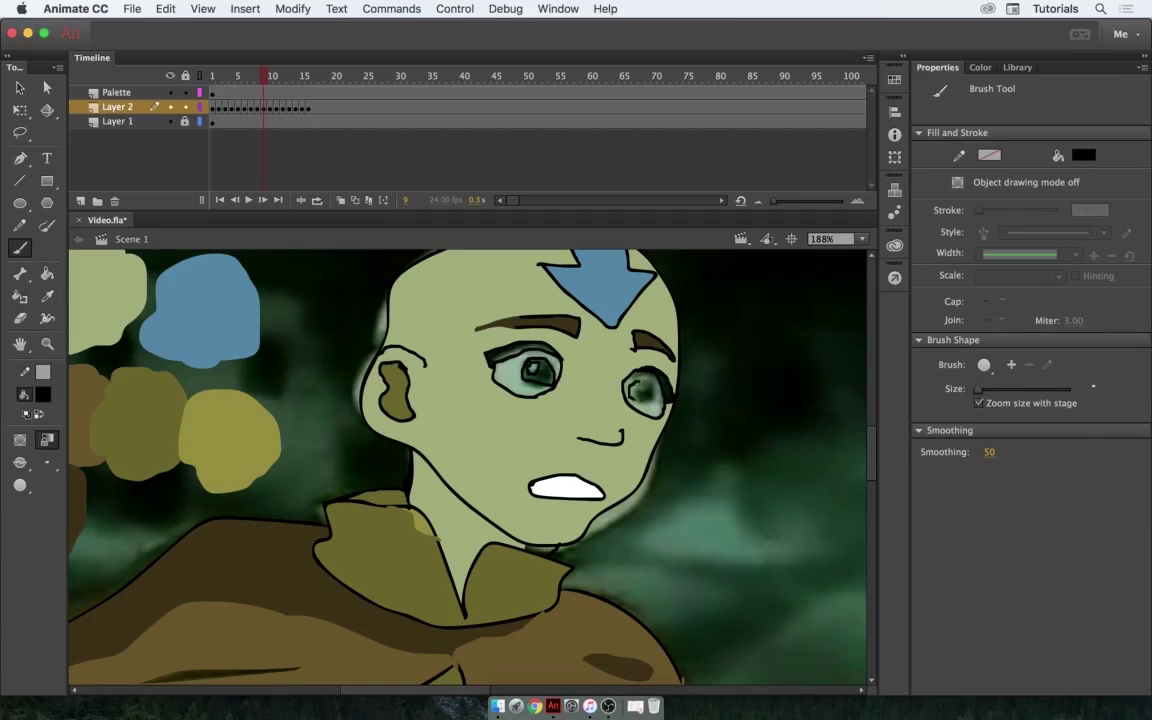
pyautogui.press('k')
pyautogui.click(46, 396)
pyautogui.click(103, 503)
pyautogui.click(545, 385)
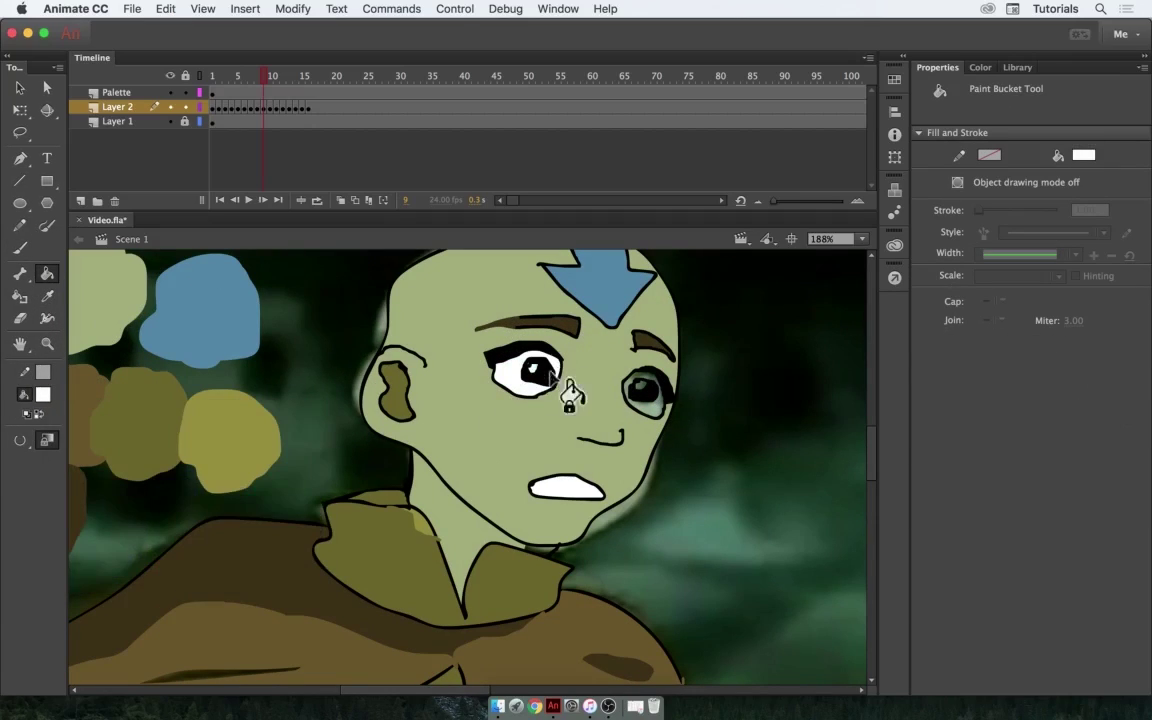
pyautogui.click(655, 400)
# Step: Refill the eye whites and teeth with light grey on the coloured frames 1, 3, 5 and 7
pyautogui.hotkey('shift', ',')
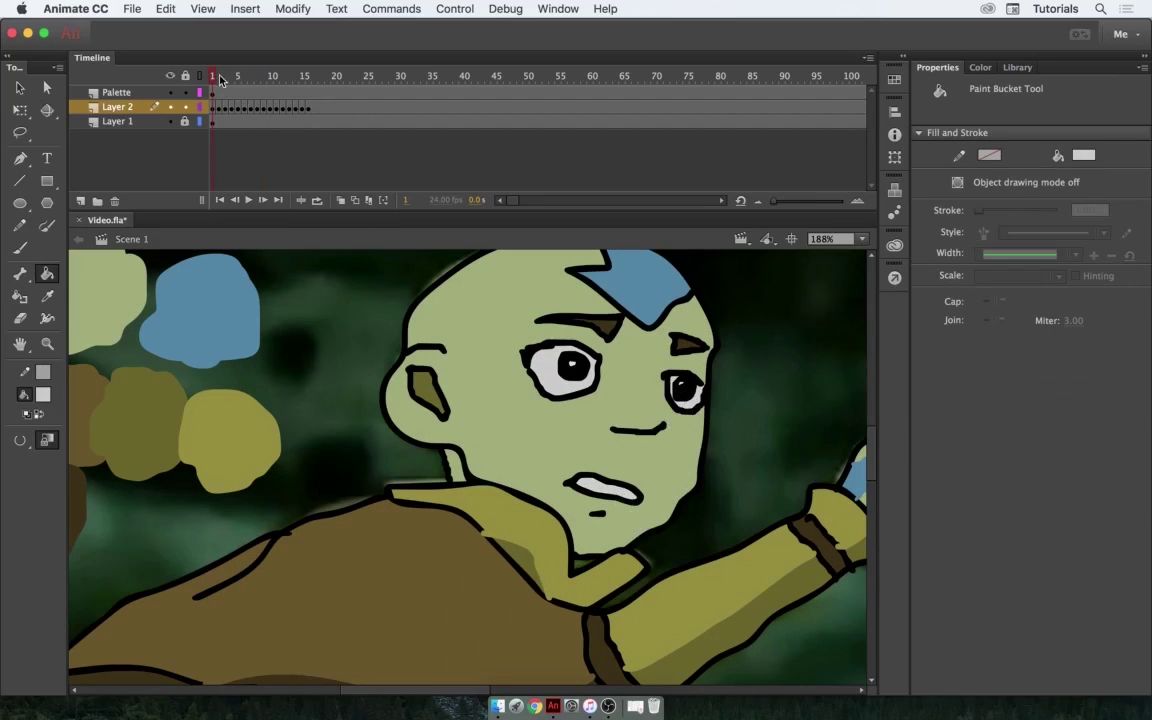
pyautogui.press('.')
pyautogui.press('.')
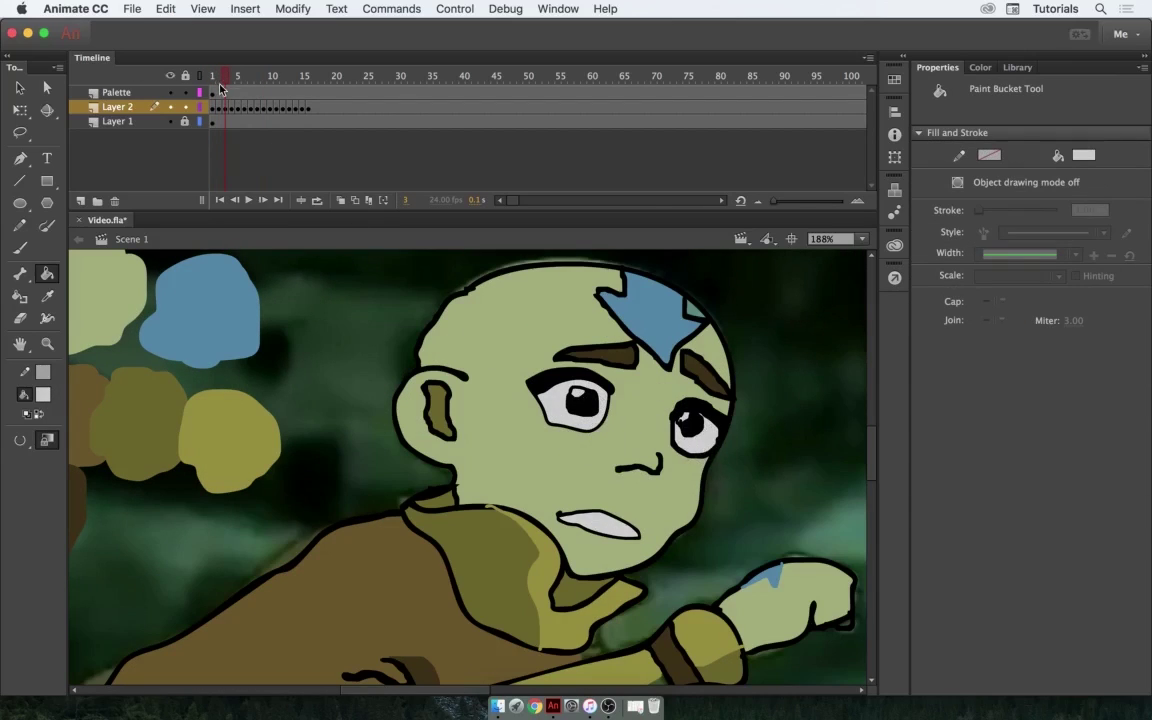
pyautogui.press('.')
pyautogui.press('.')
pyautogui.press('.')
pyautogui.press('.')
pyautogui.press('.')
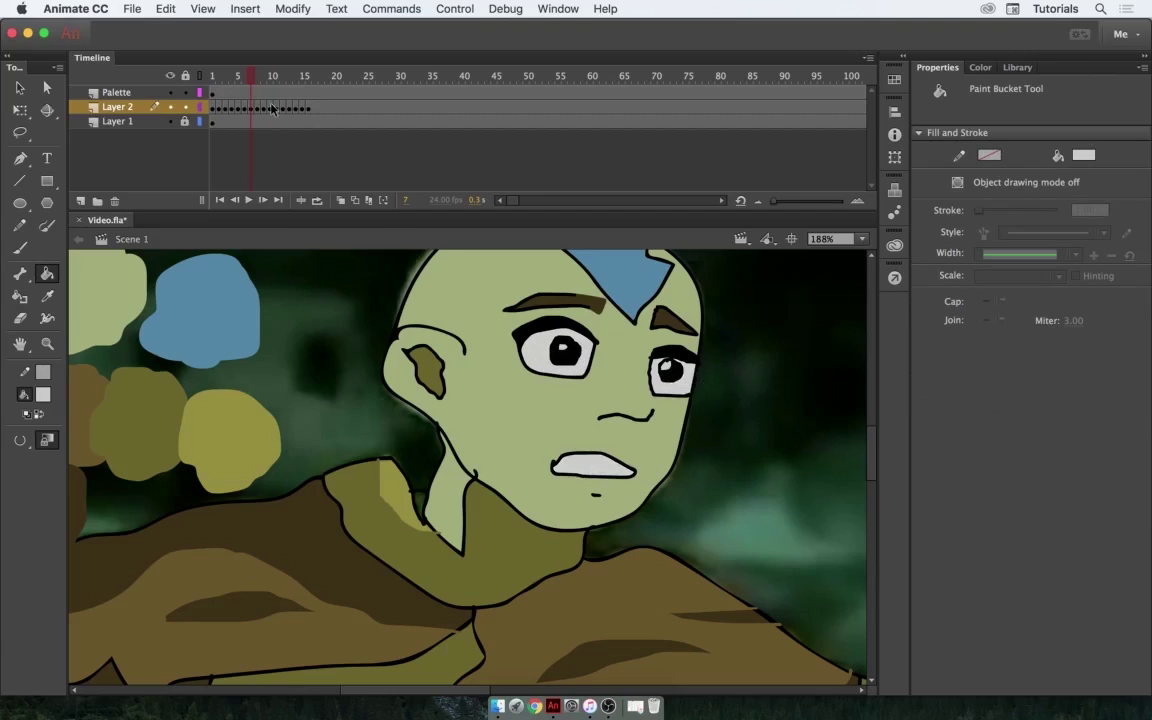
pyautogui.press('.')
# Step: Go to frame 11 and fill the boy's head with pale green
pyautogui.press('z')
pyautogui.keyDown('alt'); pyautogui.click(540, 463); pyautogui.keyUp('alt')
pyautogui.click(270, 78)
pyautogui.press('.')
pyautogui.press('k')
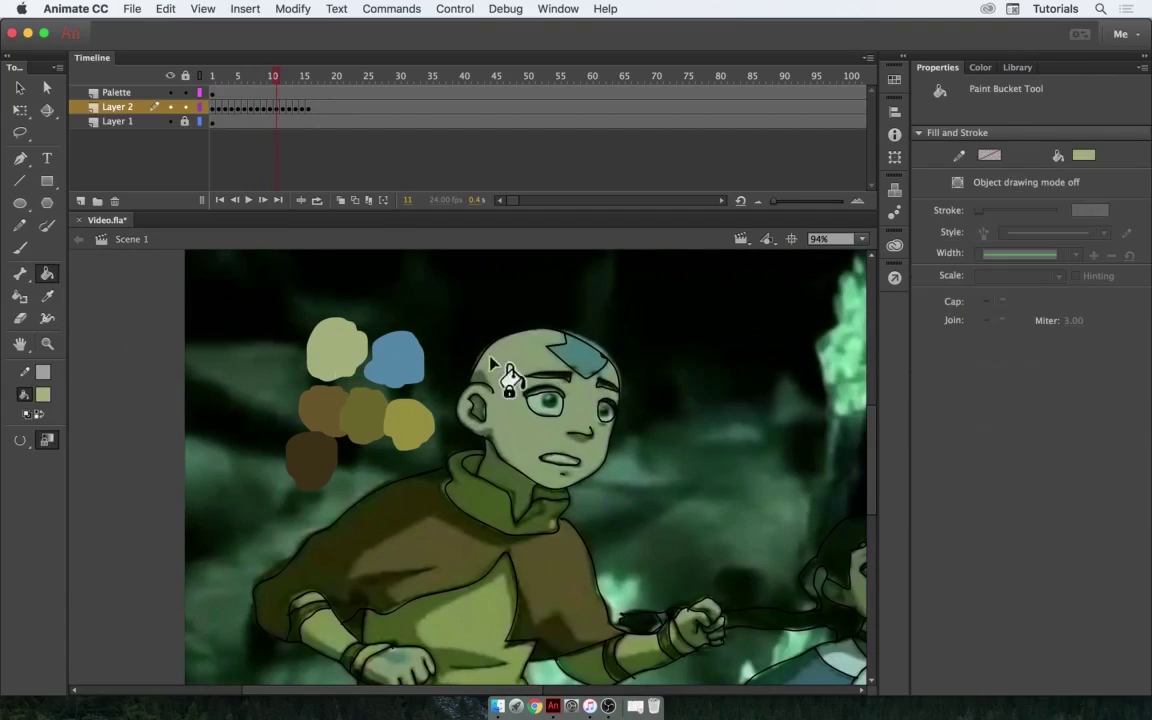
pyautogui.click(575, 423)
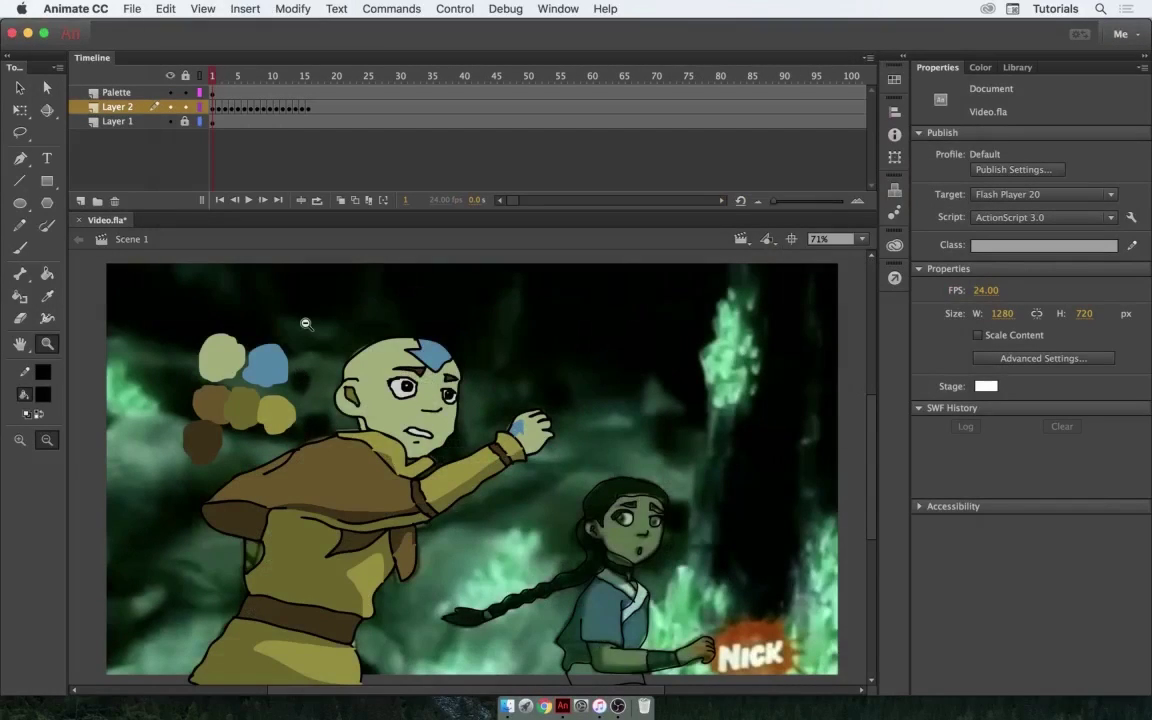
# Step: Scrub the timeline from frame 1 to frame 9 to review the boy's coloured and uncoloured frames
pyautogui.click(238, 77)
pyautogui.moveTo(238, 80)
pyautogui.mouseDown()
pyautogui.moveTo(304, 87)
pyautogui.moveTo(207, 75)
pyautogui.moveTo(269, 79)
pyautogui.moveTo(227, 77)
pyautogui.moveTo(258, 79)
pyautogui.mouseUp()
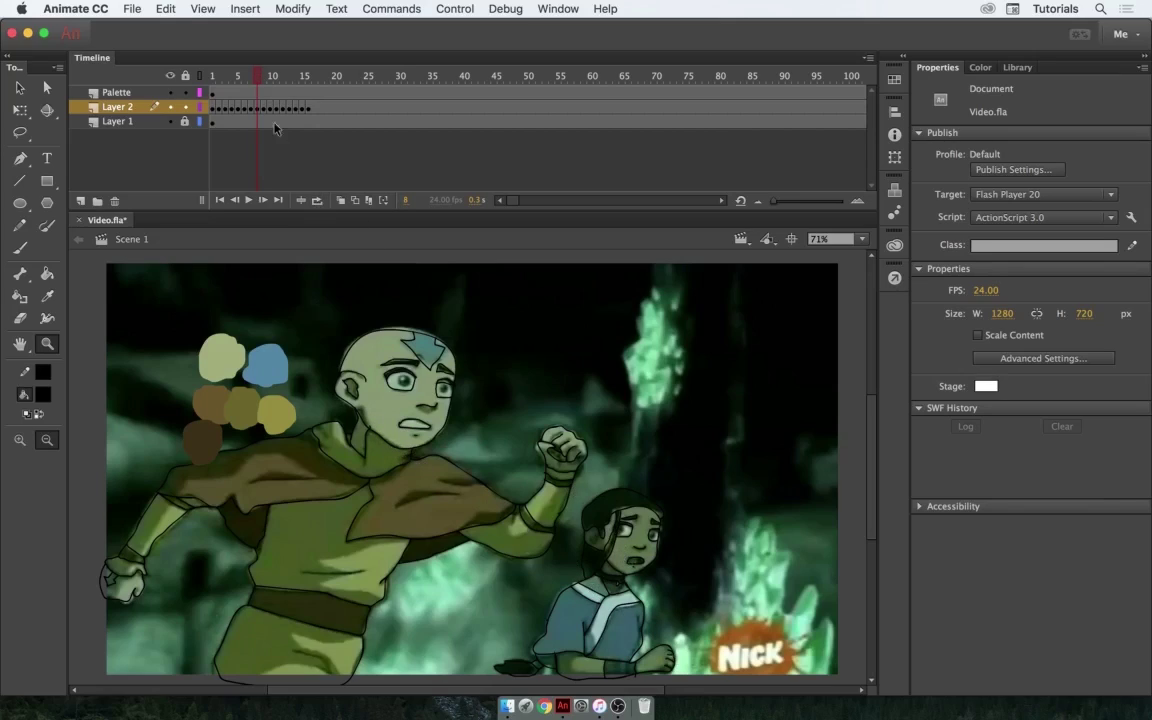
pyautogui.moveTo(257, 77); pyautogui.dragTo(266, 77)
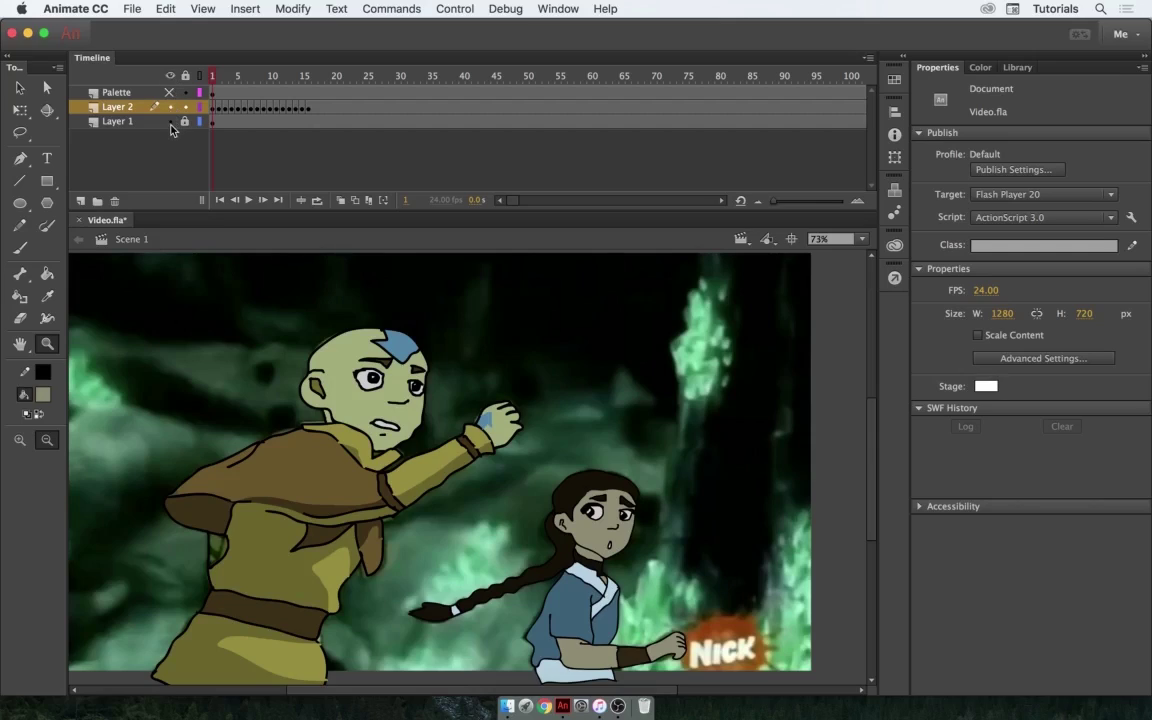
# Step: Hide the reference video layer and scrub from frame 1 to frame 7 to preview both coloured characters
pyautogui.click(170, 124)
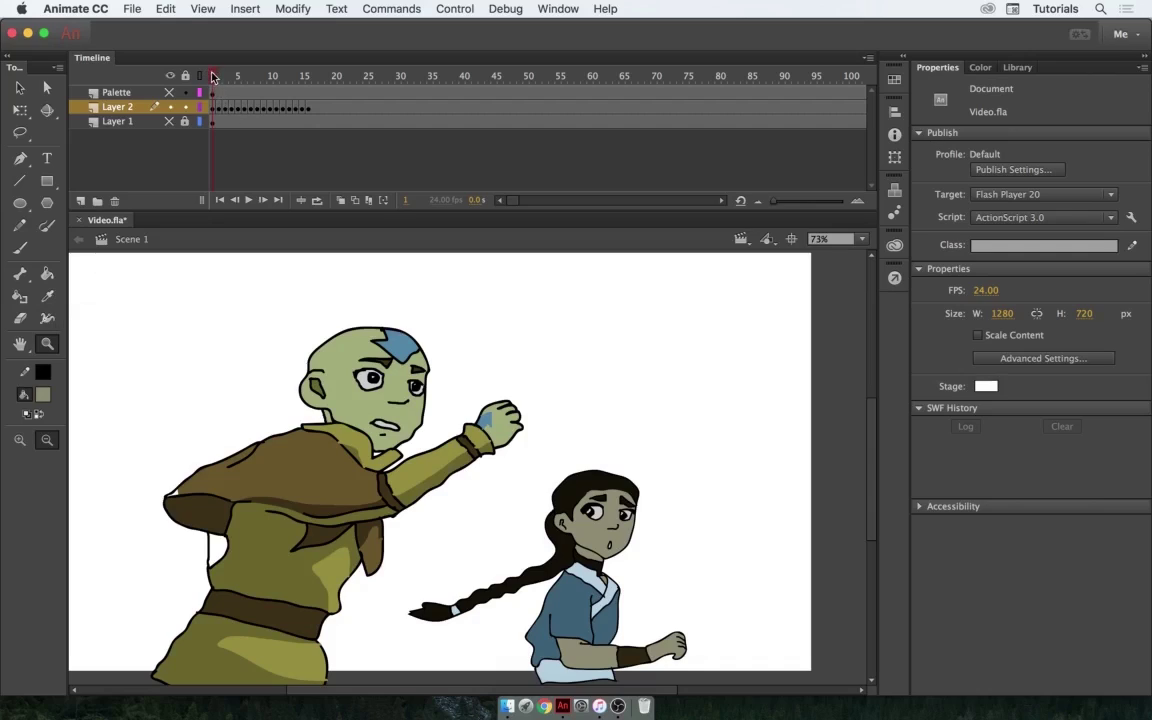
pyautogui.moveTo(213, 77); pyautogui.dragTo(240, 77)
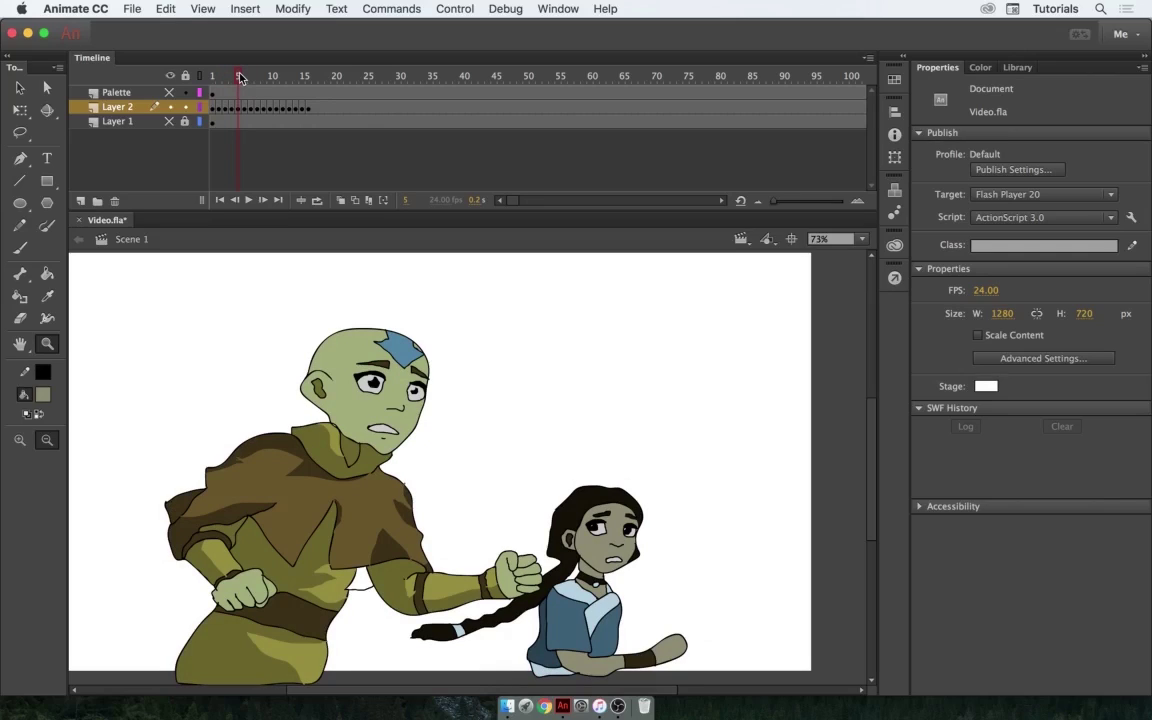
pyautogui.moveTo(240, 77); pyautogui.dragTo(251, 77)
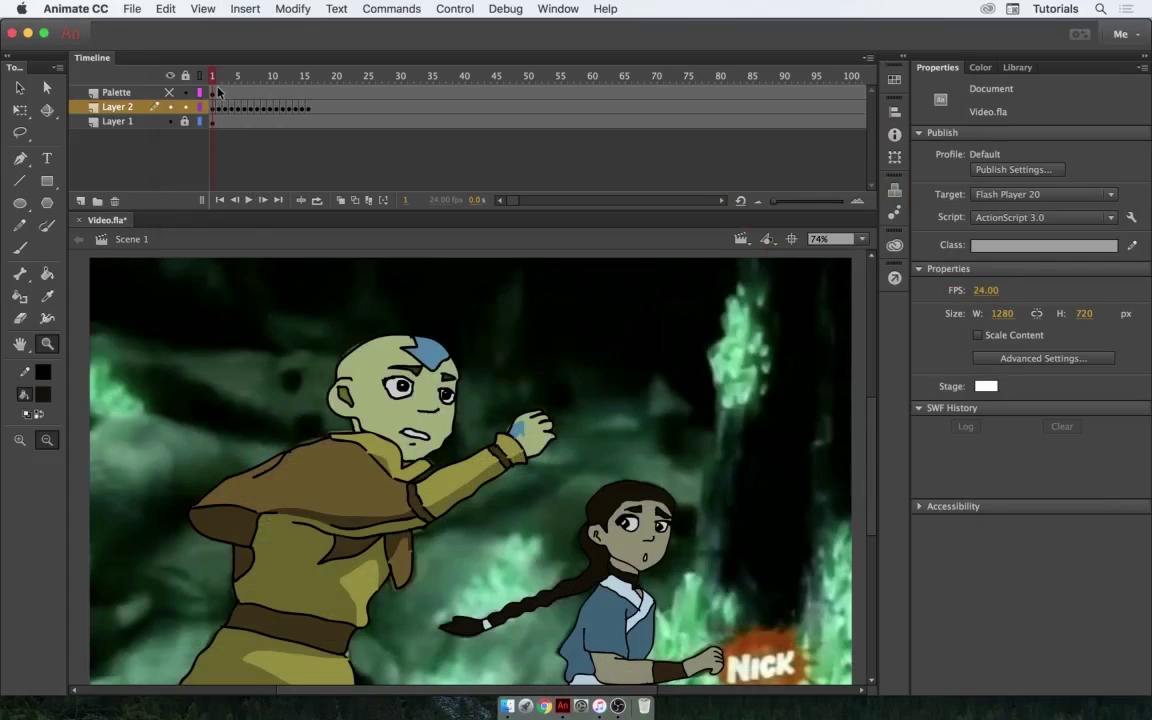
# Step: Compare the coloured characters without and with the reference video, scrubbing through to frame 16
pyautogui.click(170, 122)
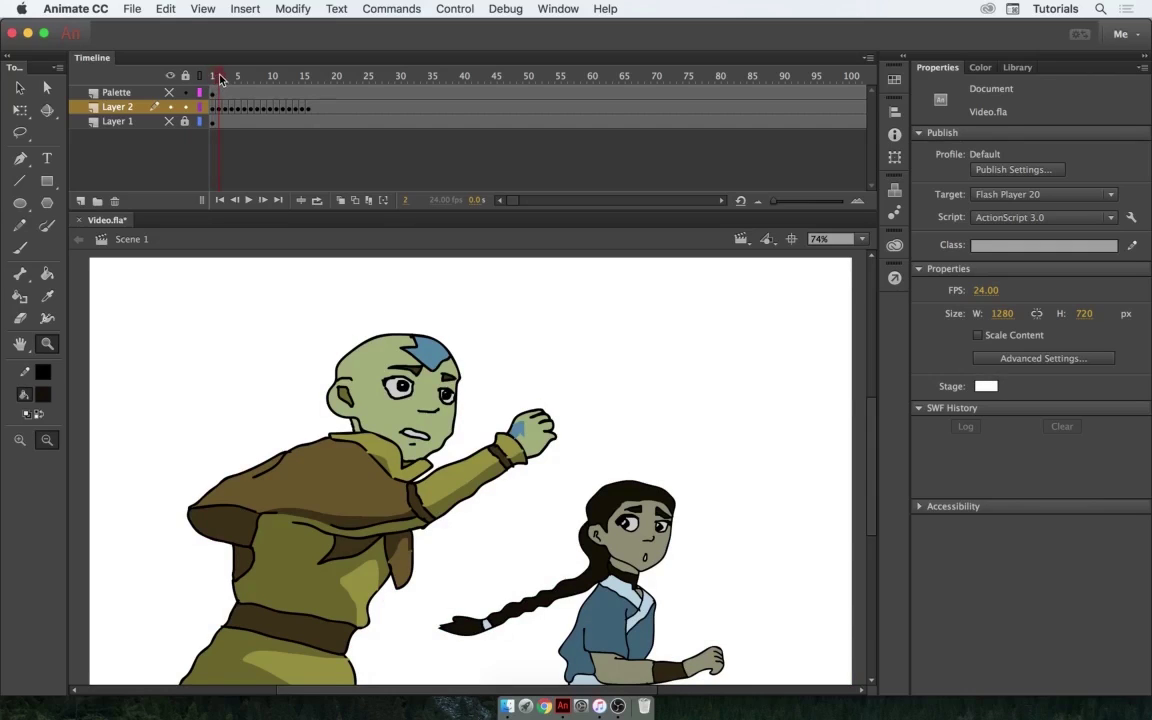
pyautogui.moveTo(213, 79)
pyautogui.mouseDown()
pyautogui.moveTo(301, 76)
pyautogui.moveTo(211, 80)
pyautogui.mouseUp()
pyautogui.click(168, 121)
pyautogui.moveTo(212, 76); pyautogui.dragTo(309, 59)
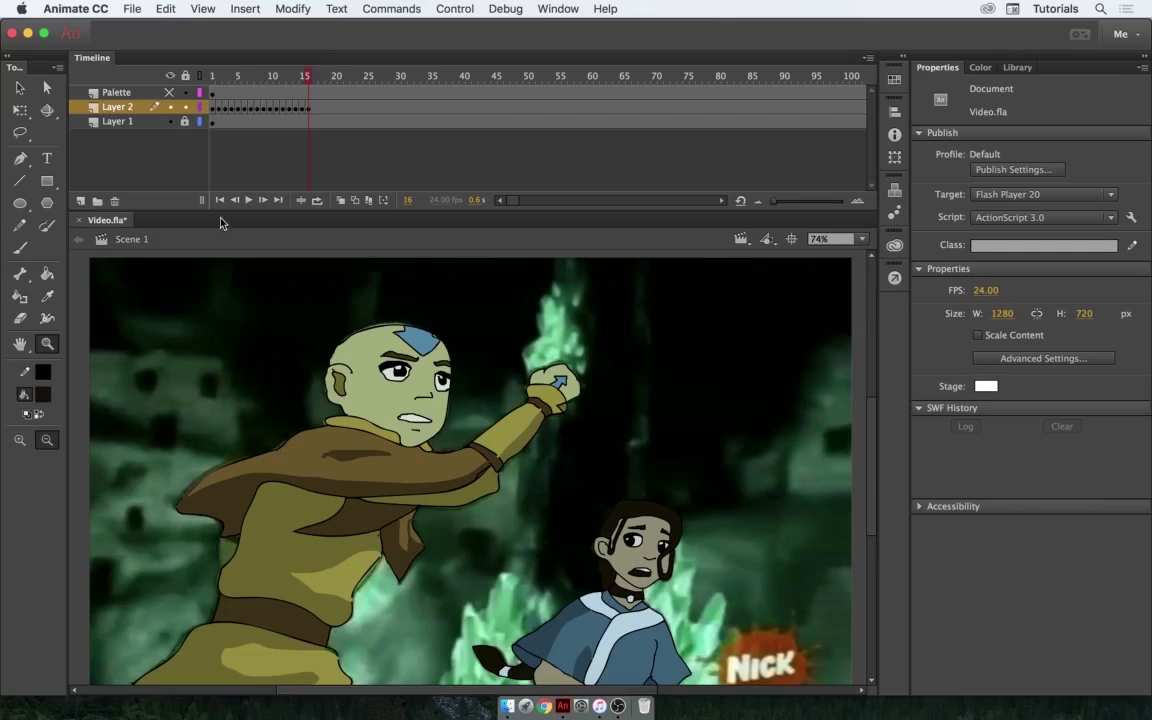
# Step: Export the current frame as a 32-bit PNG image named BG1, including the full document size of 1280 by 720 pixels
pyautogui.click(133, 9)
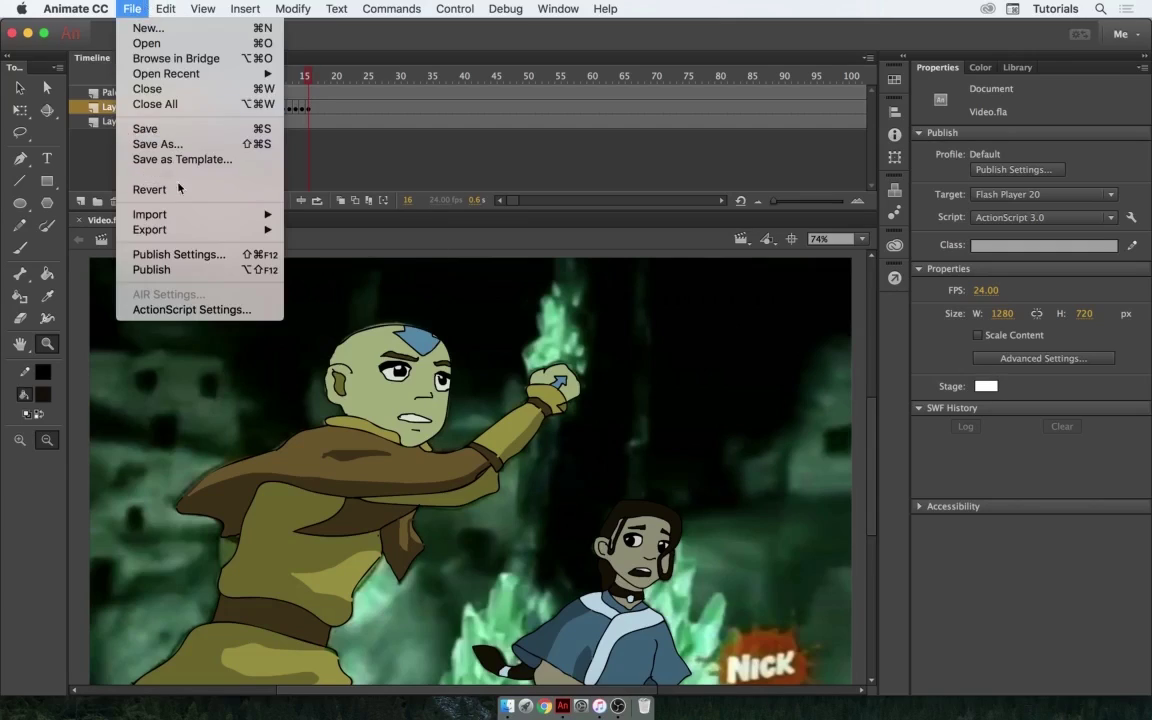
pyautogui.click(292, 230)
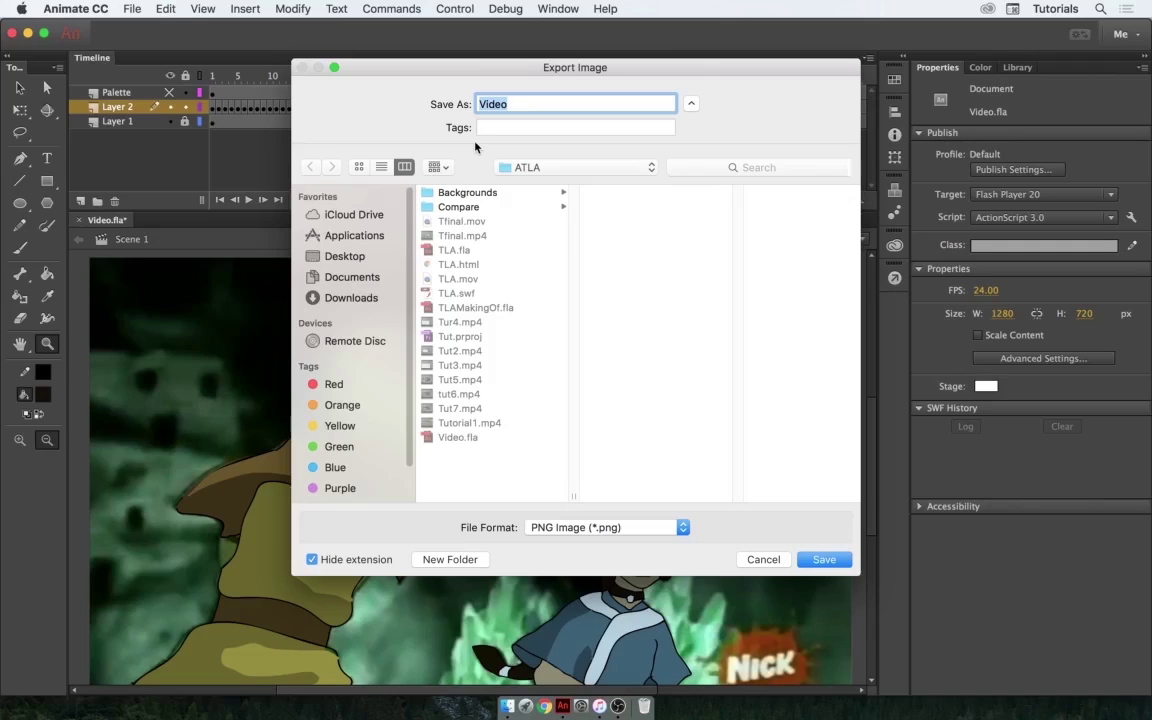
pyautogui.write('BG1')
pyautogui.click(620, 528)
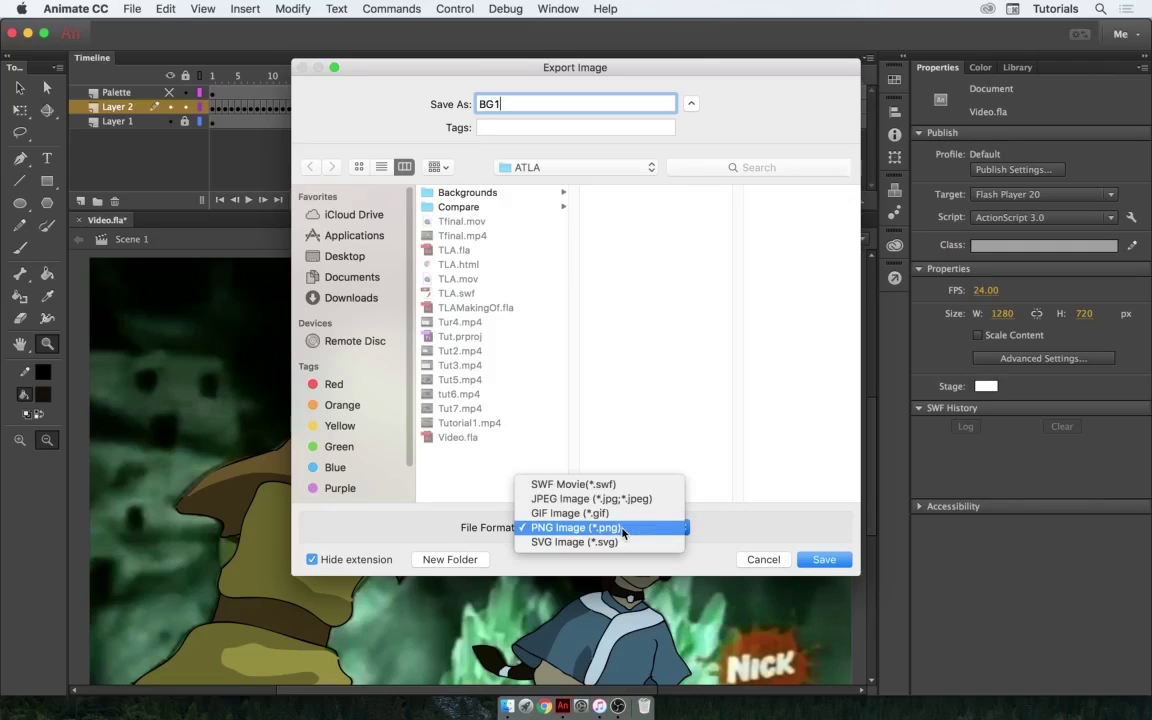
pyautogui.click(620, 527)
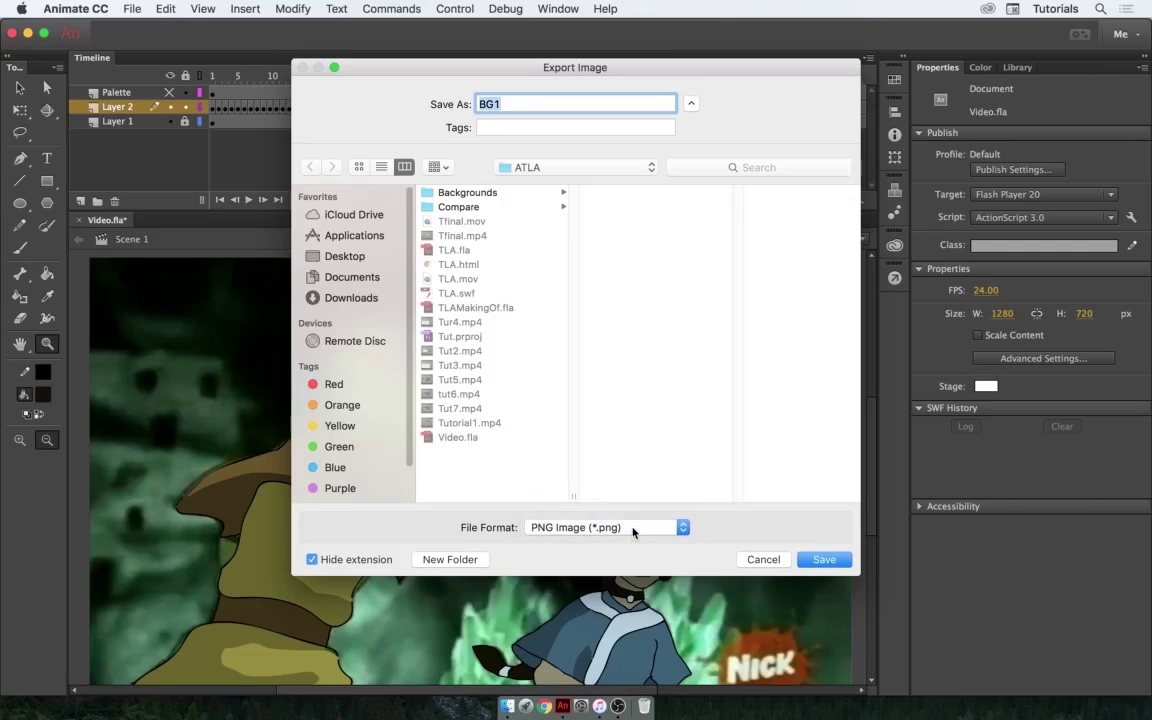
pyautogui.click(835, 560)
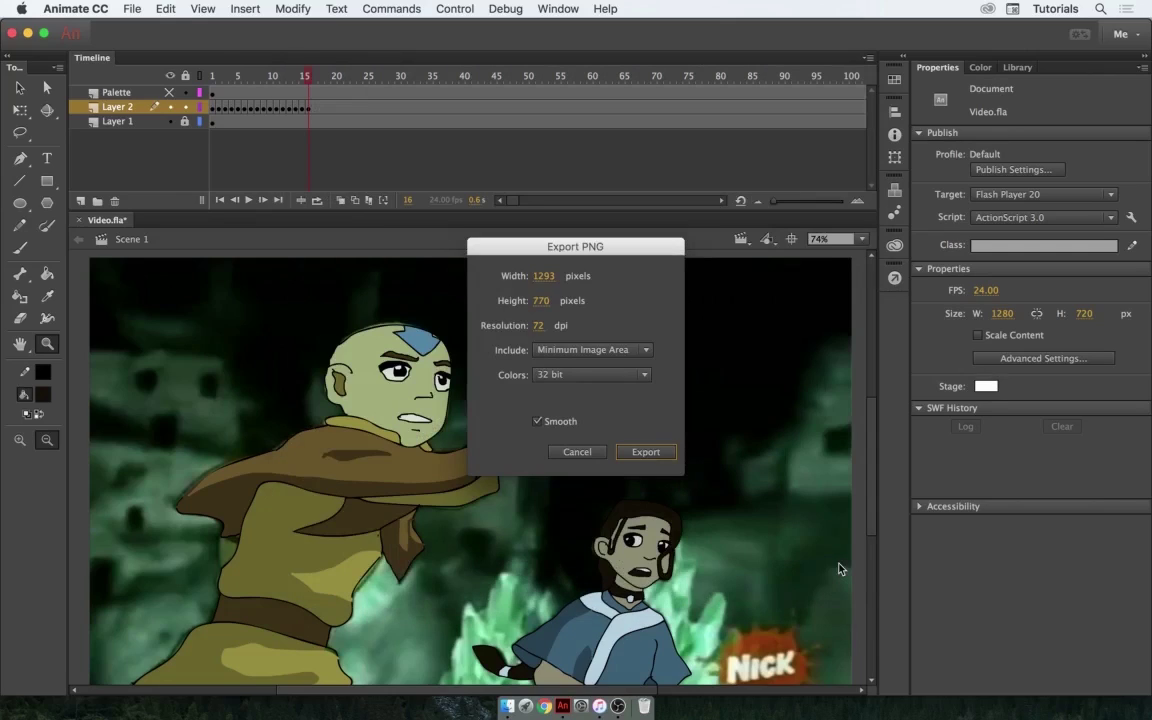
pyautogui.click(607, 350)
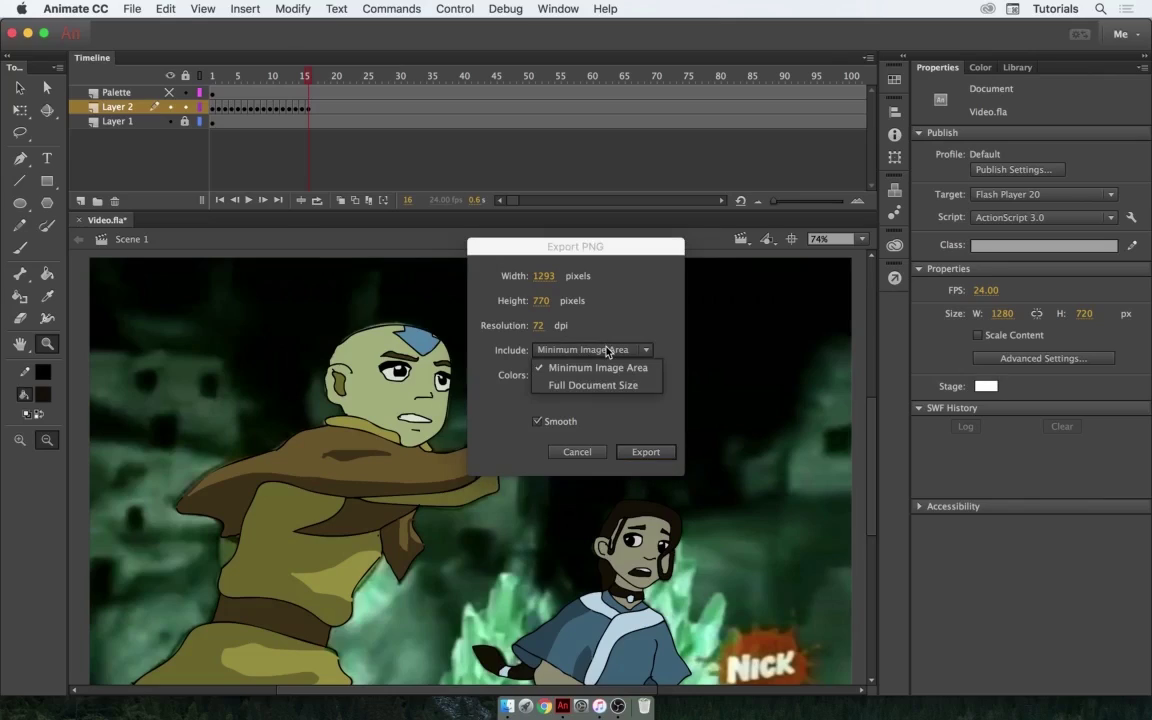
pyautogui.click(610, 385)
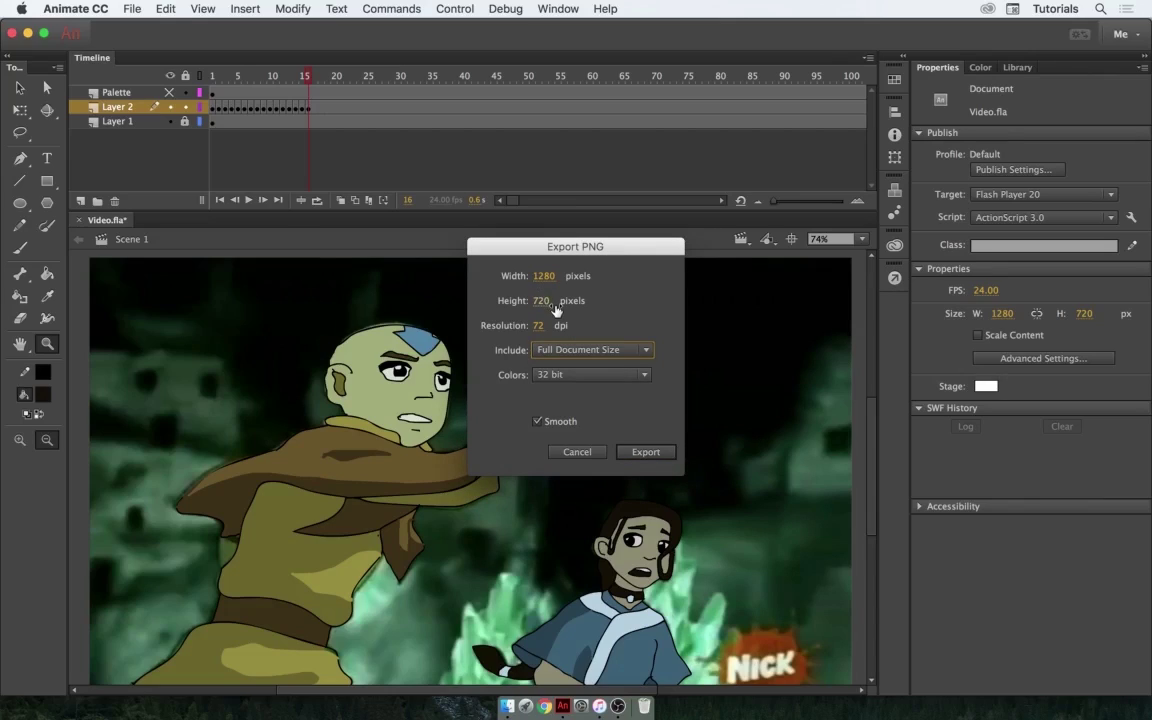
pyautogui.click(660, 453)
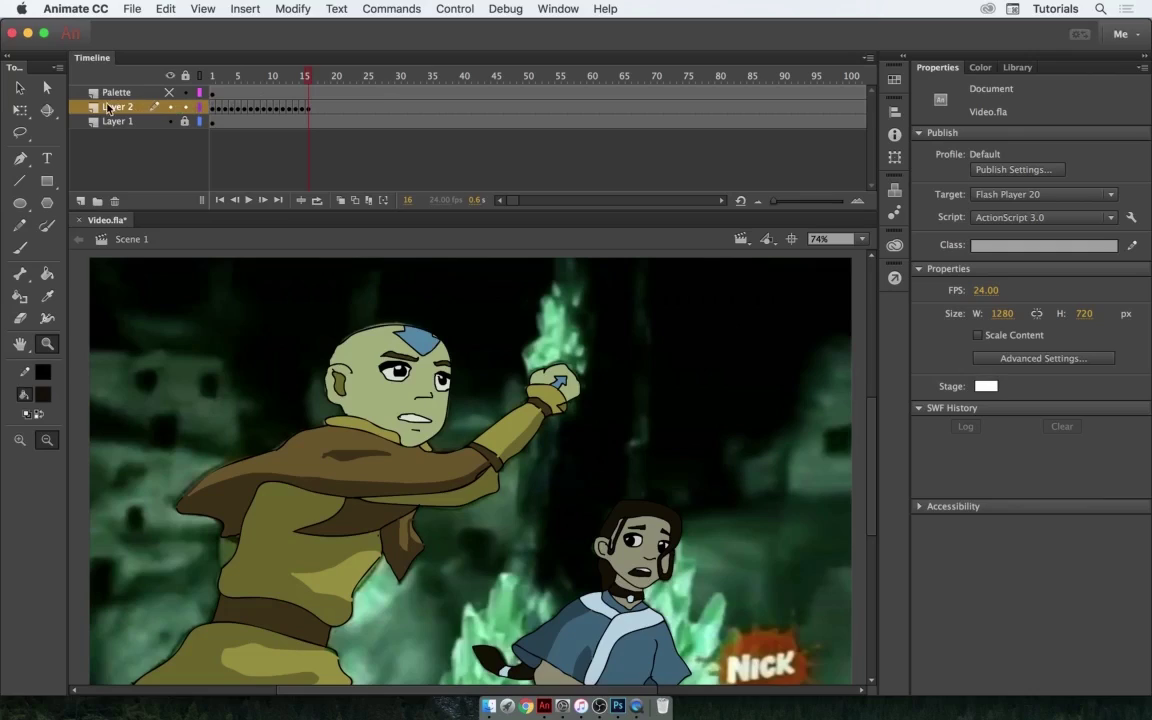
# Step: Add a new layer named BG and move it beneath Layer 1, at the bottom of the layer stack
pyautogui.click(81, 200)
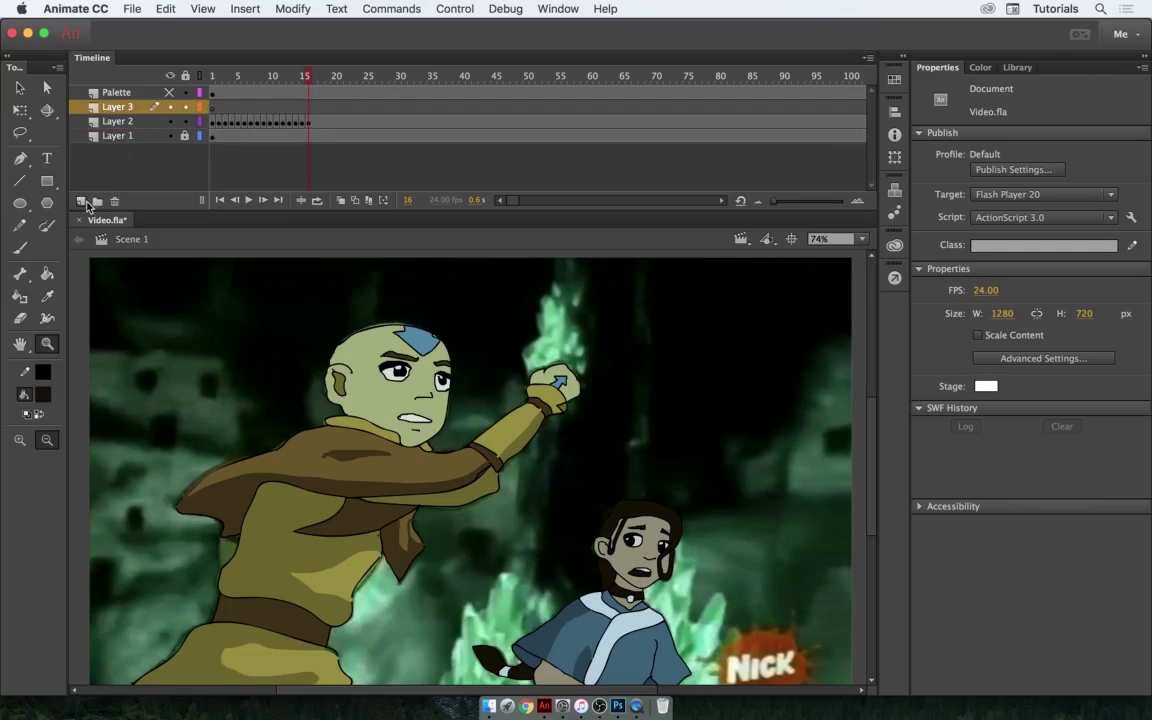
pyautogui.doubleClick(130, 110)
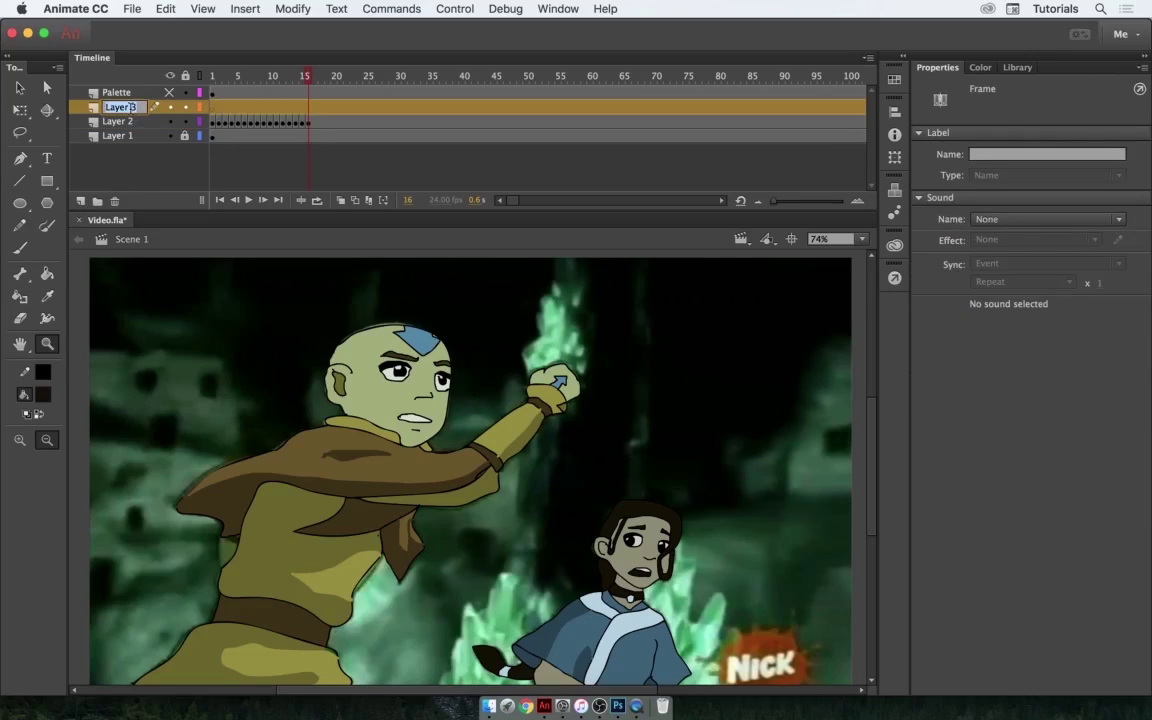
pyautogui.write('BG')
pyautogui.press('Return')
pyautogui.moveTo(115, 110); pyautogui.dragTo(121, 147)
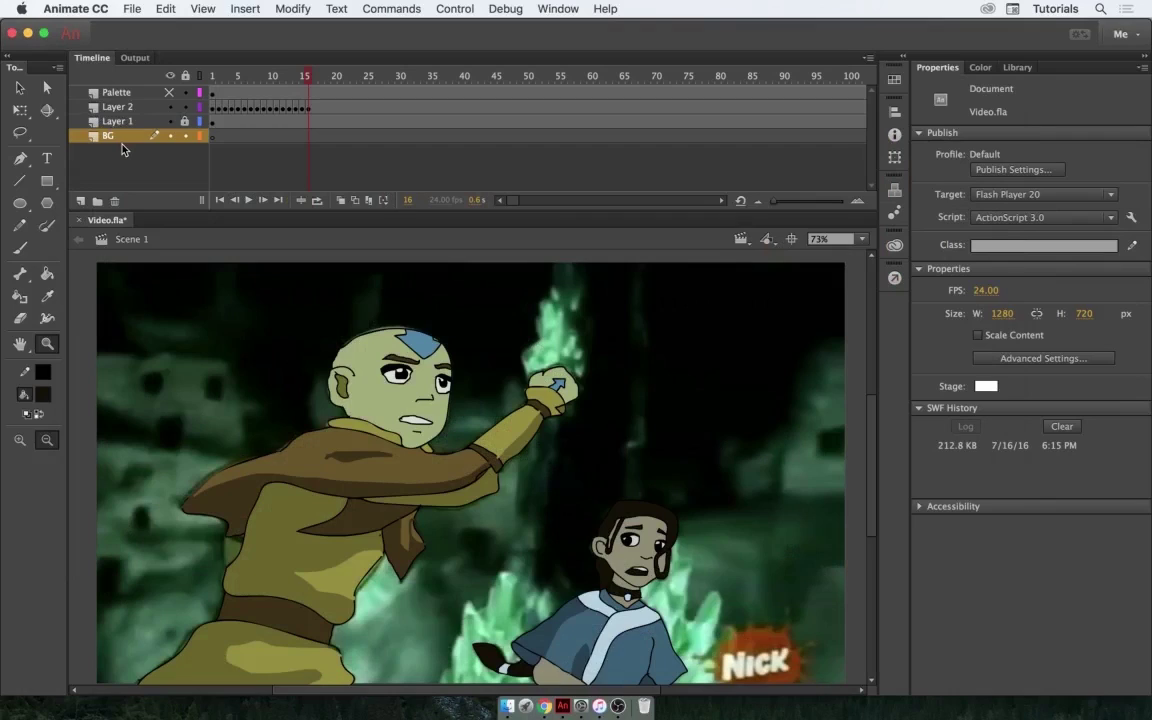
# Step: Import 1sceneStatic.png to the stage on the BG layer and hide the reference video on Layer 1
pyautogui.click(133, 9)
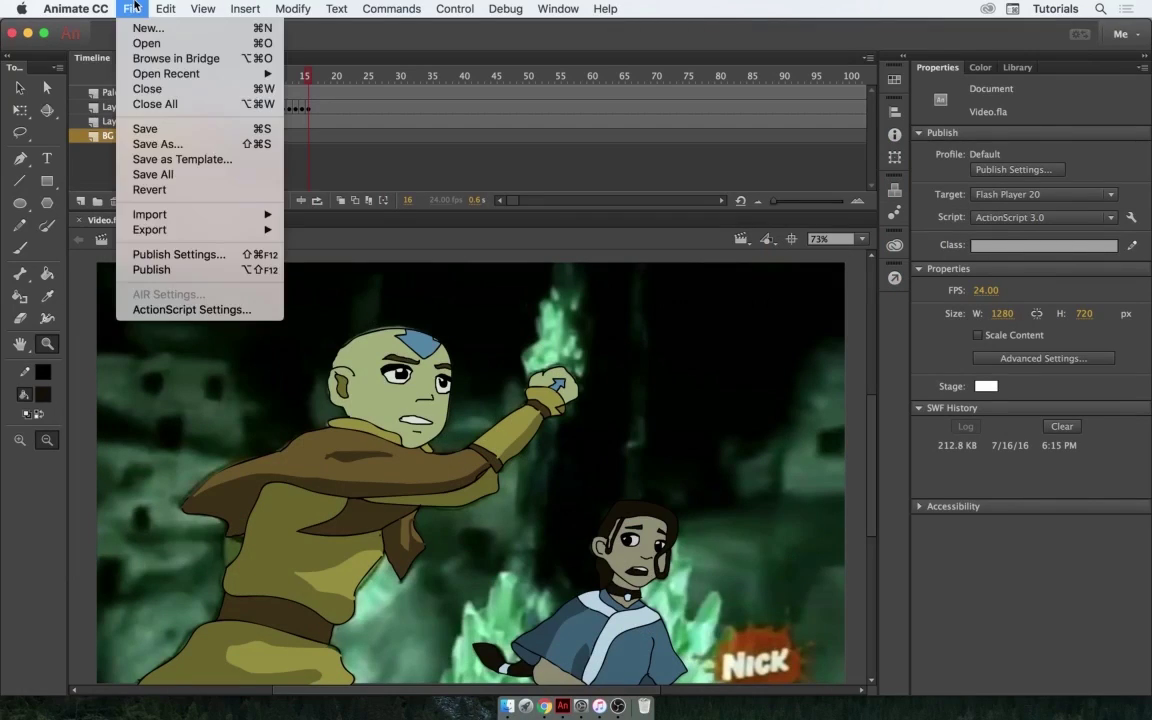
pyautogui.moveTo(200, 214)
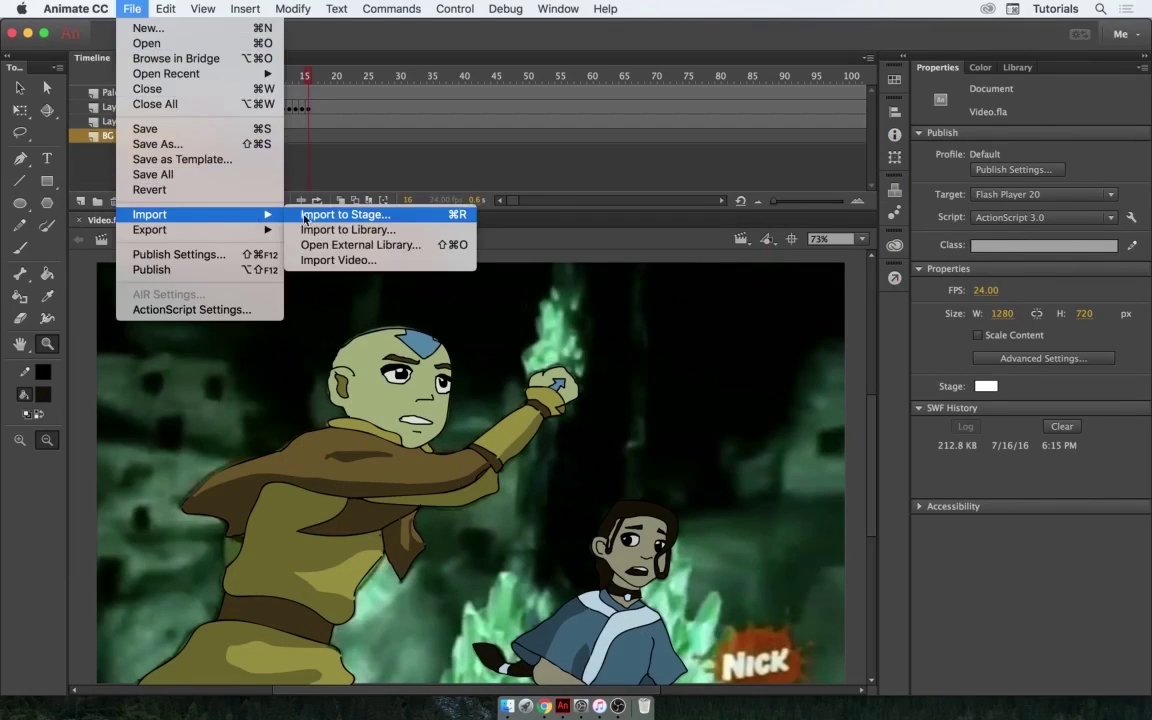
pyautogui.click(368, 215)
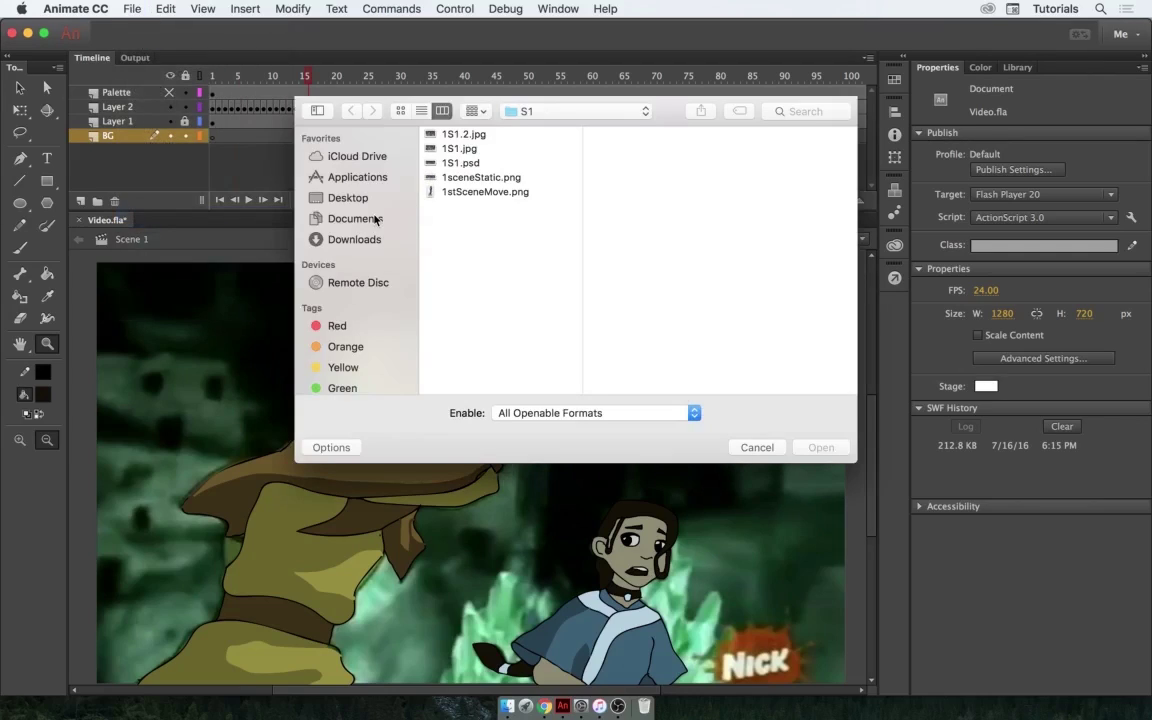
pyautogui.doubleClick(482, 177)
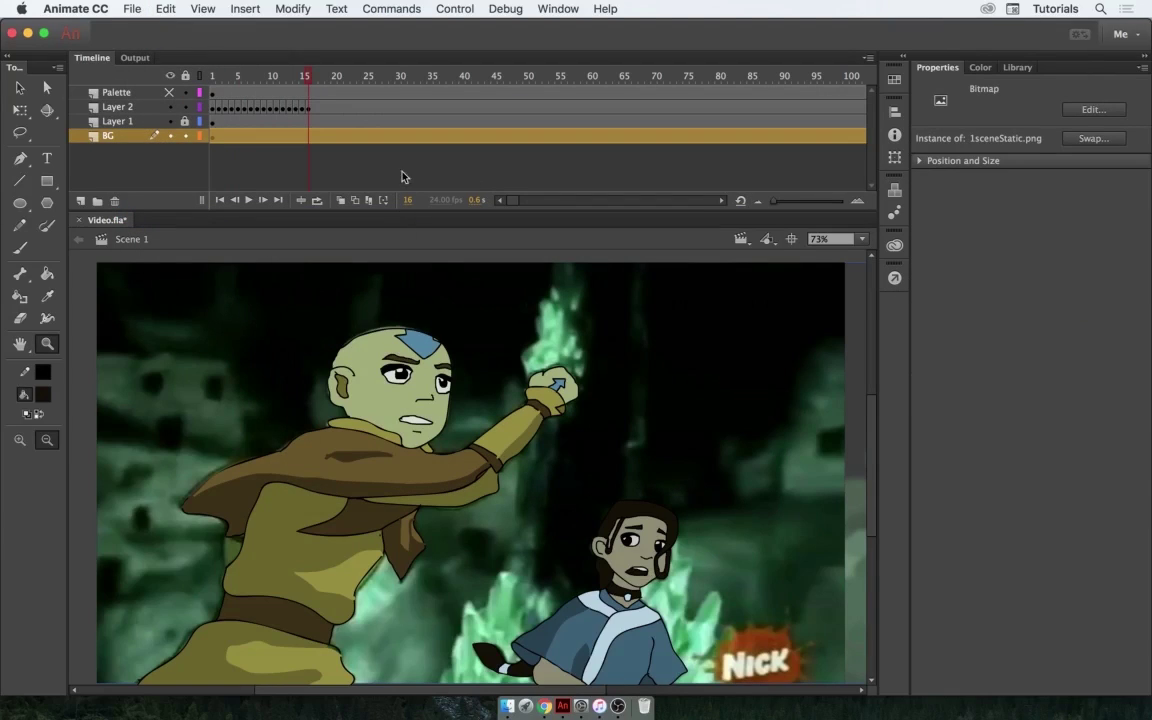
pyautogui.click(169, 121)
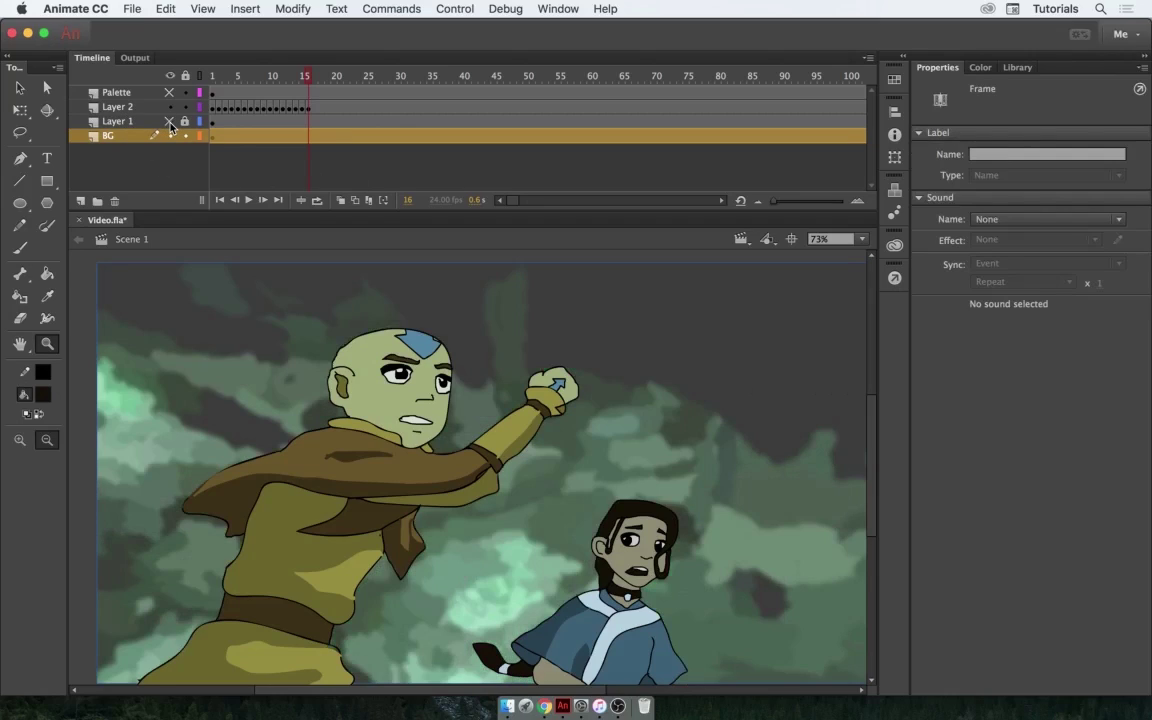
pyautogui.click(568, 445)
pyautogui.hscroll(2, 568, 447)
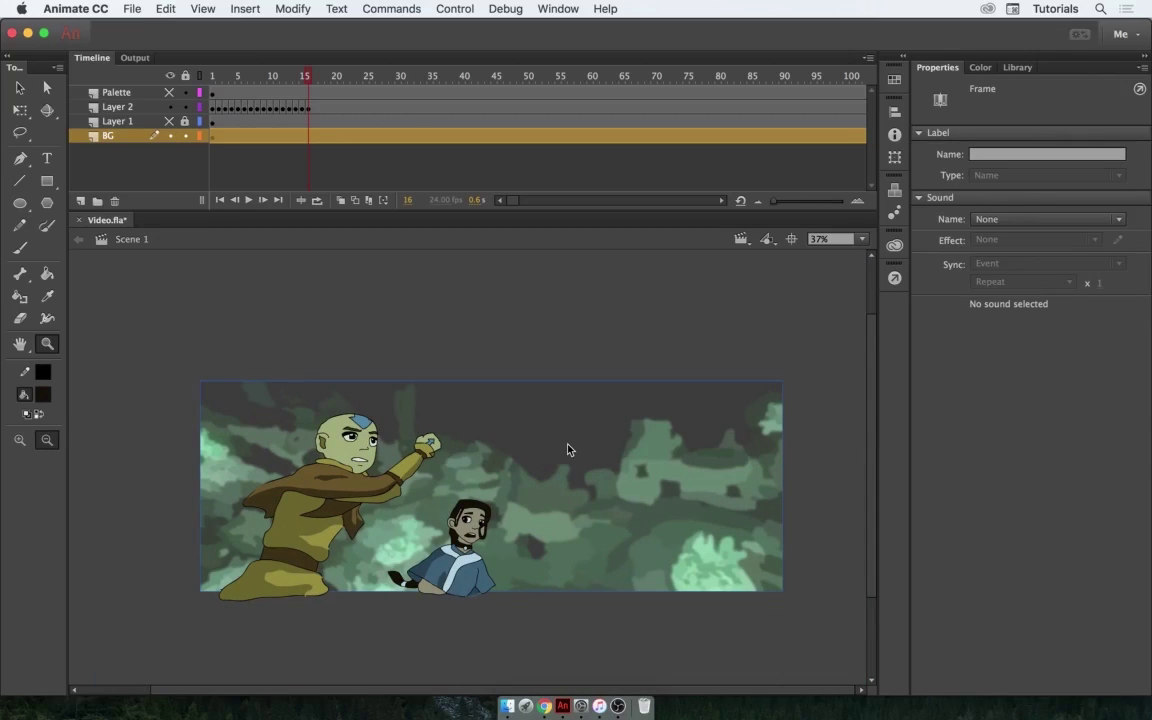
# Step: Insert a keyframe at frame 16 of the BG layer
pyautogui.click(296, 74)
pyautogui.moveTo(296, 74)
pyautogui.mouseDown()
pyautogui.moveTo(211, 72)
pyautogui.moveTo(218, 51)
pyautogui.moveTo(255, 75)
pyautogui.moveTo(307, 83)
pyautogui.mouseUp()
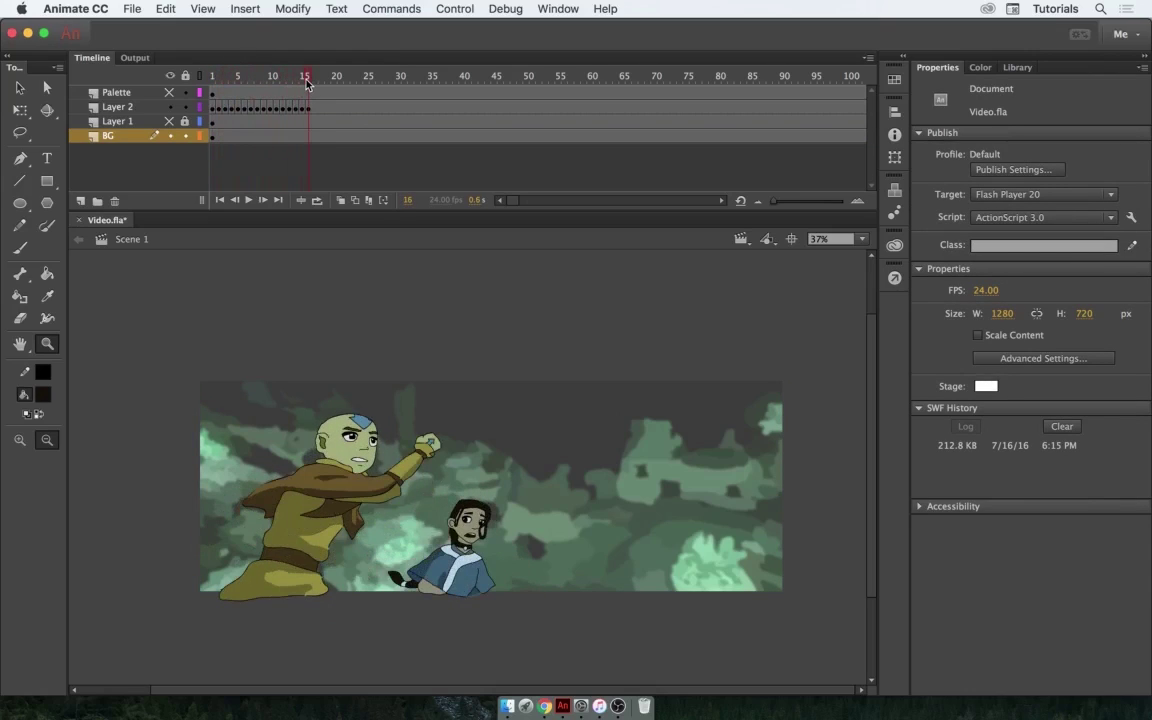
pyautogui.rightClick(308, 136)
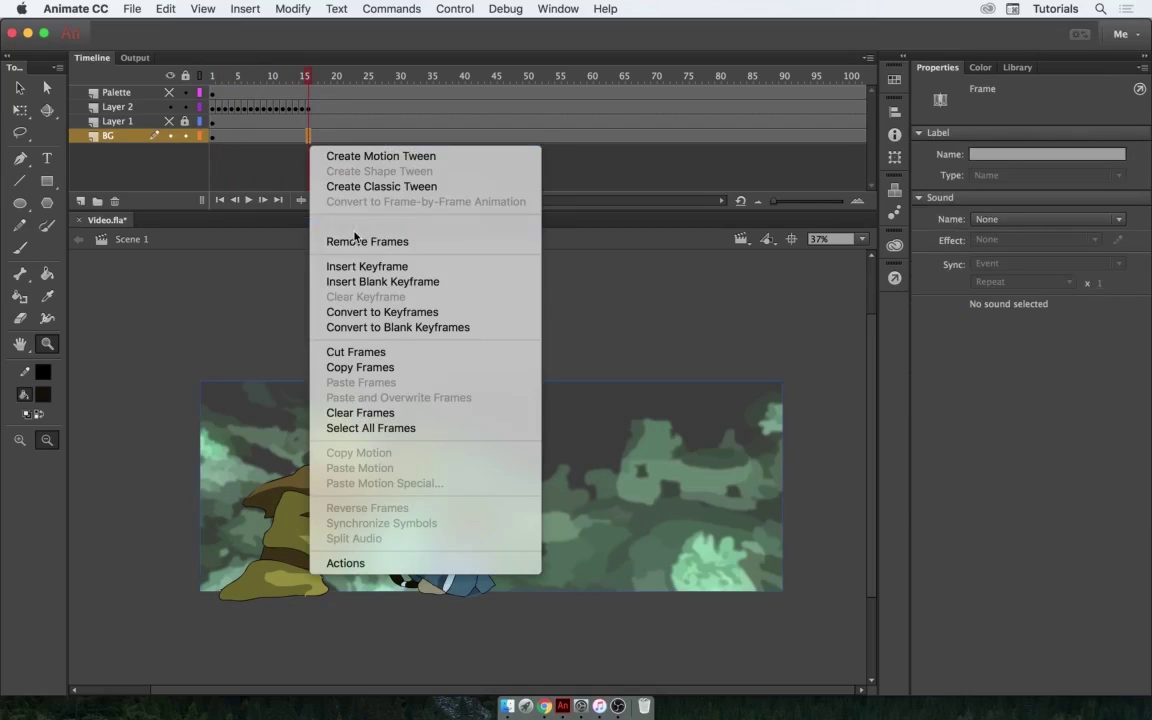
pyautogui.click(362, 267)
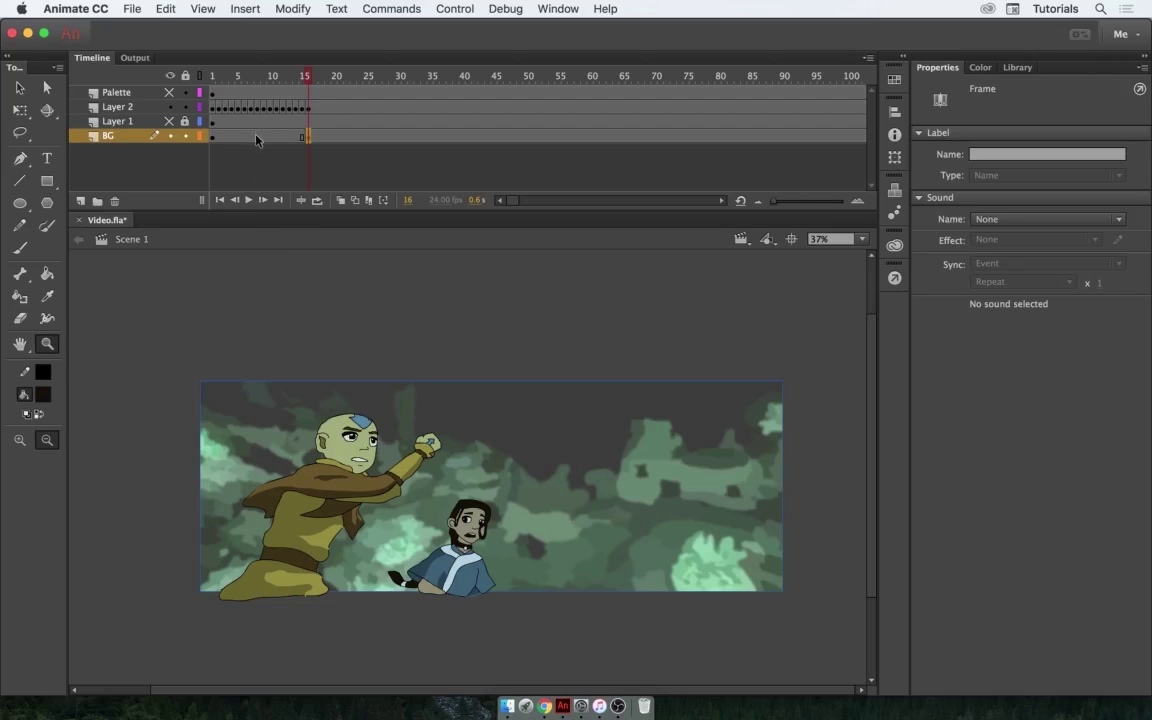
# Step: Shift the background image horizontally to the left at frame 16 and create a classic tween from frame 1 on the BG layer
pyautogui.press('v')
pyautogui.click(598, 452)
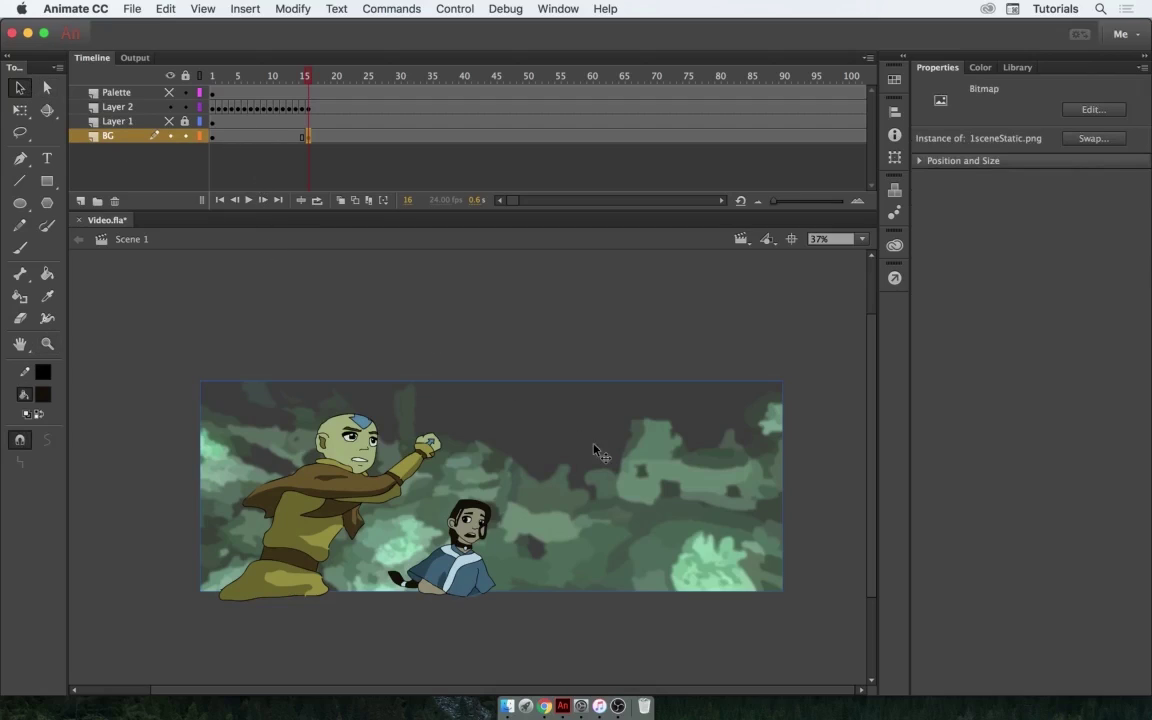
pyautogui.moveTo(678, 478); pyautogui.dragTo(509, 476)
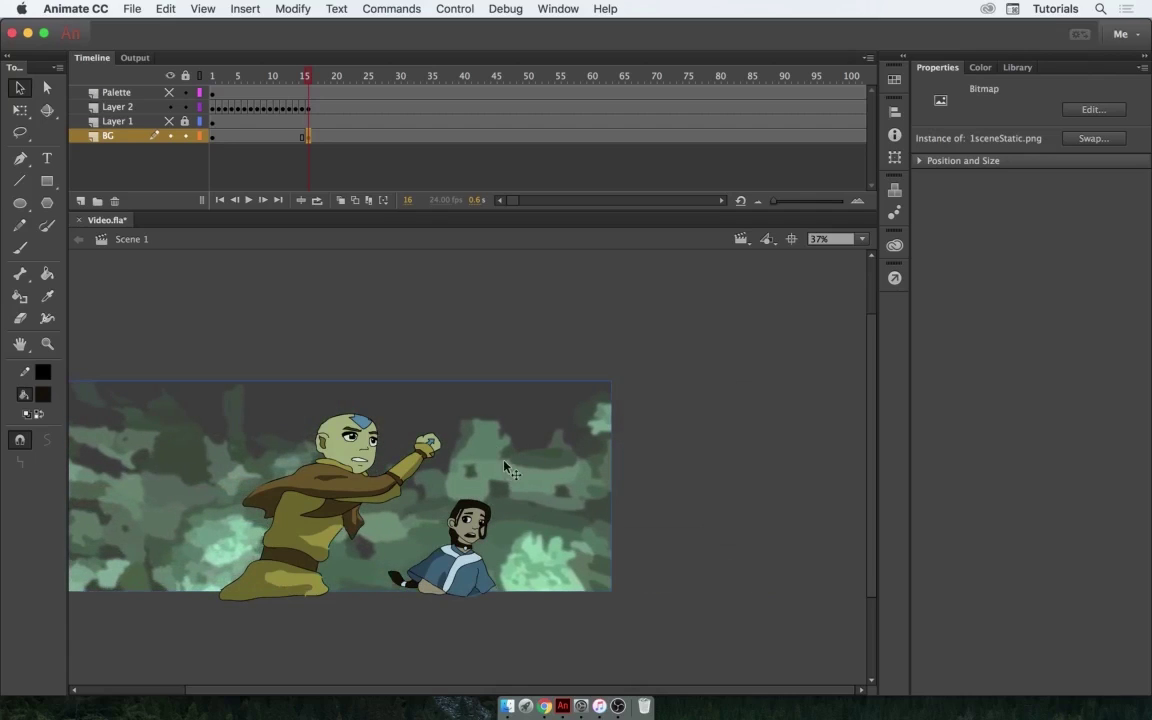
pyautogui.rightClick(250, 137)
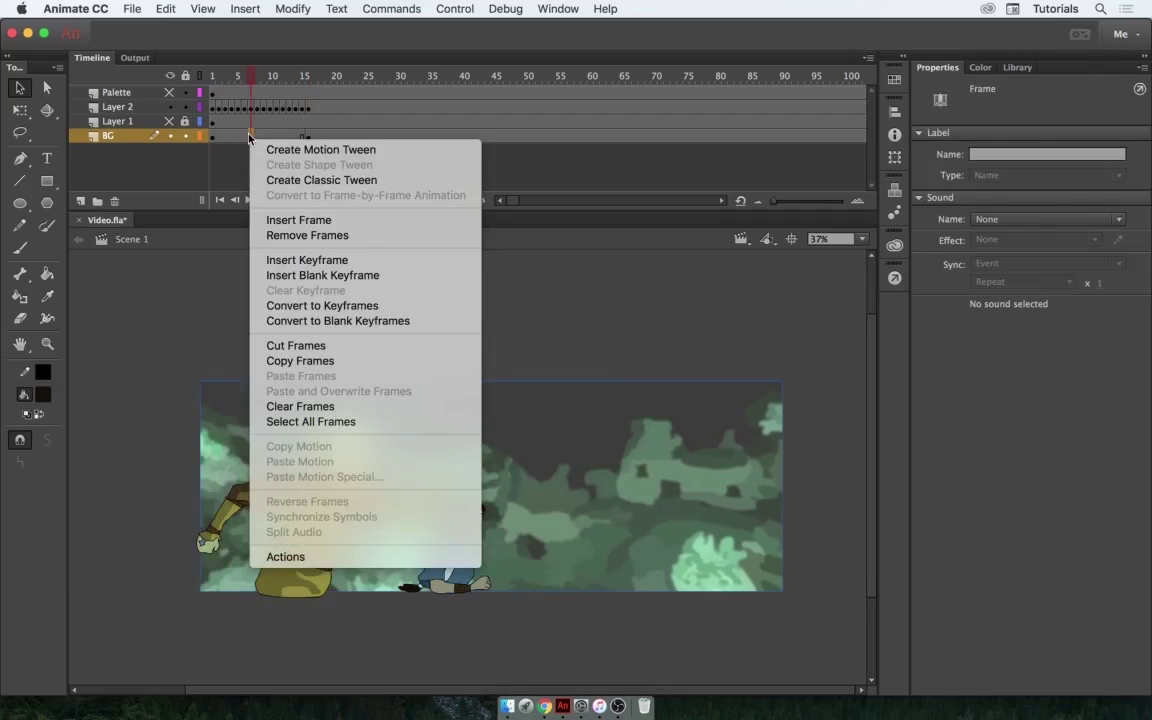
pyautogui.click(304, 182)
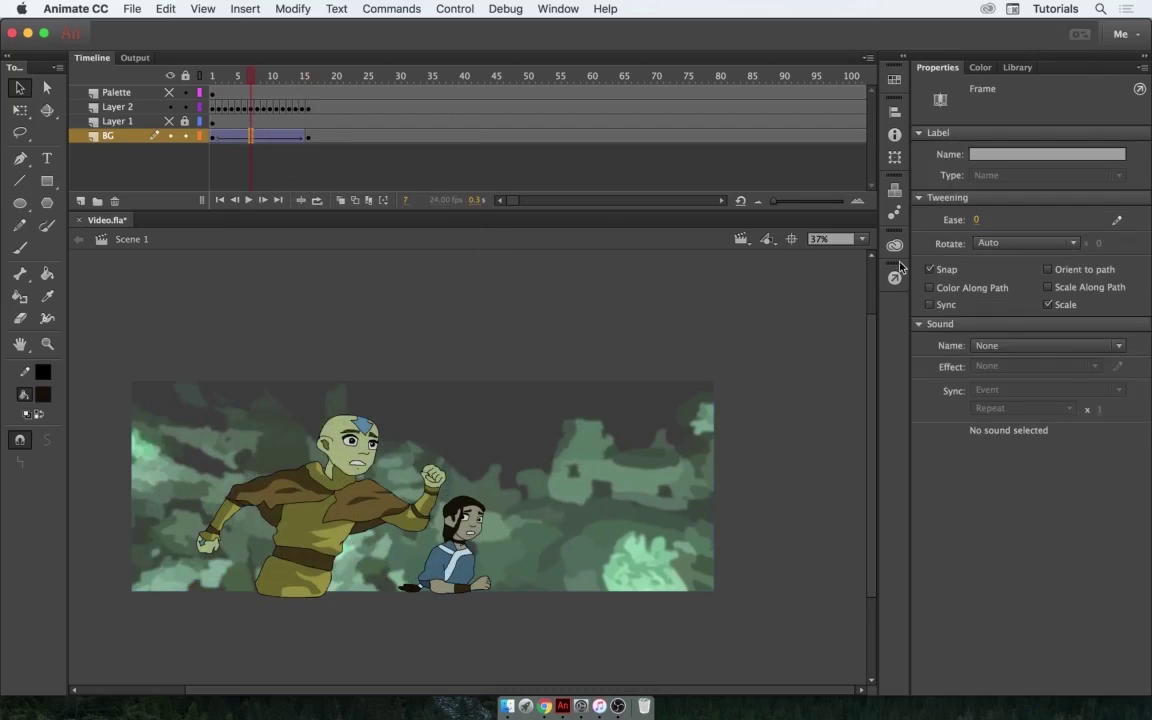
# Step: Fit the centred stage frame in view and play frames 1 to 16 in a loop to preview the background pan
pyautogui.click(793, 241)
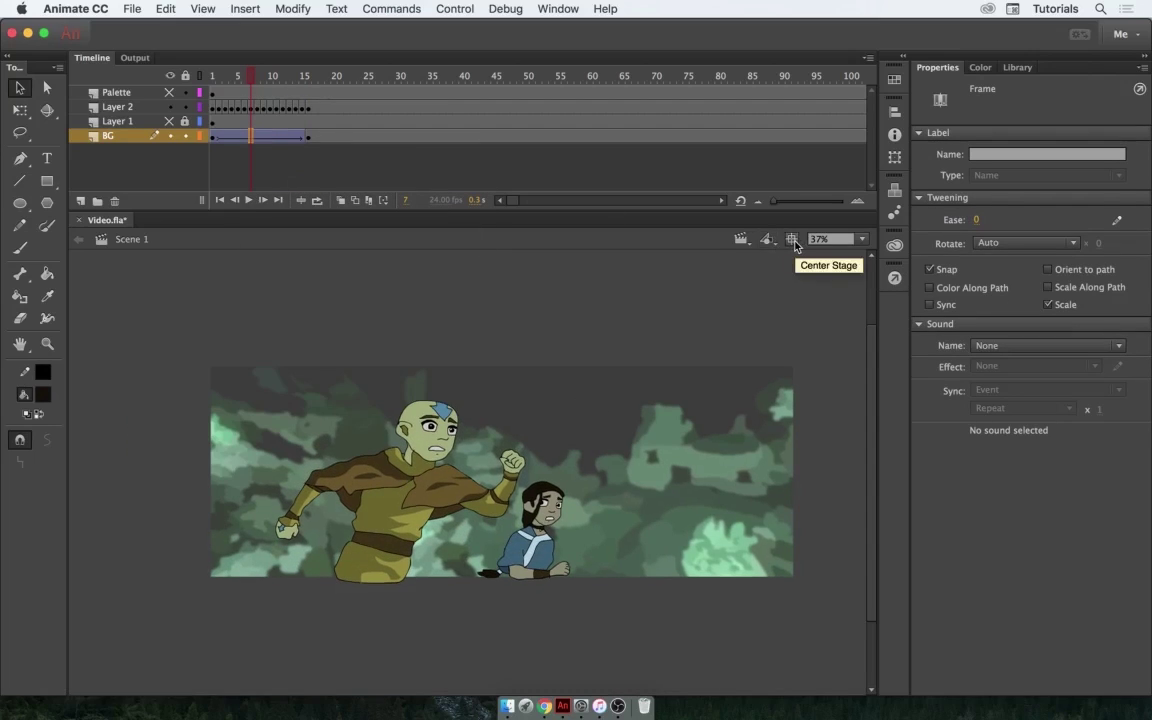
pyautogui.click(864, 240)
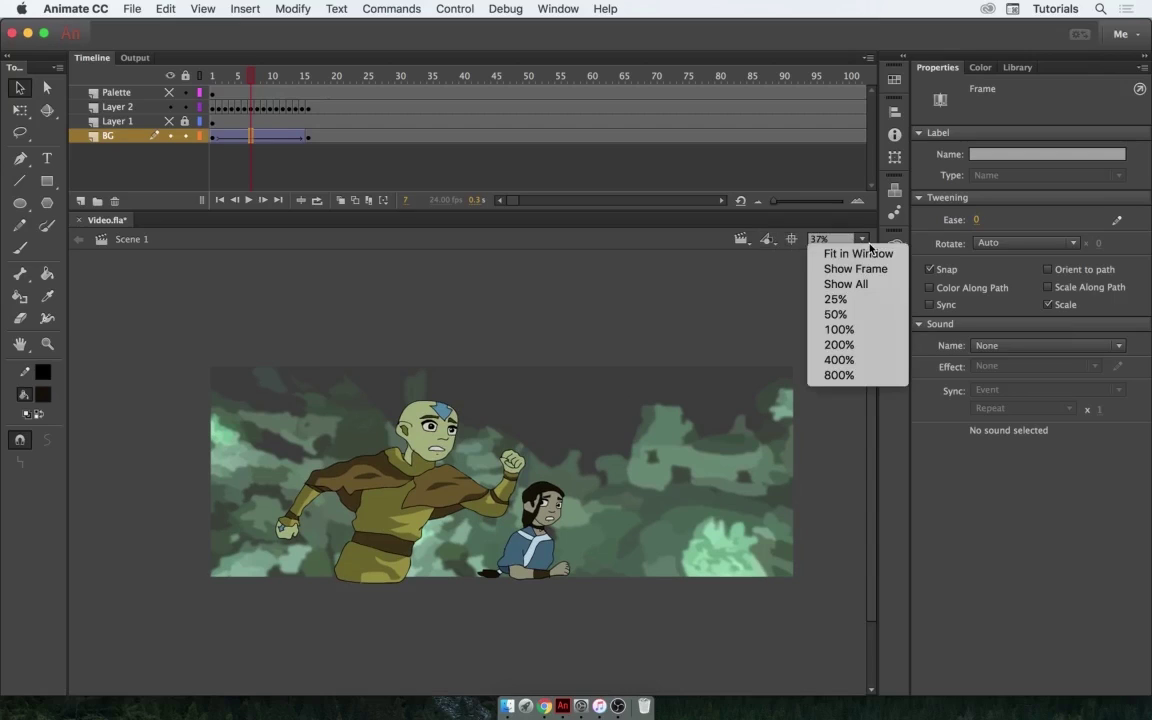
pyautogui.click(856, 269)
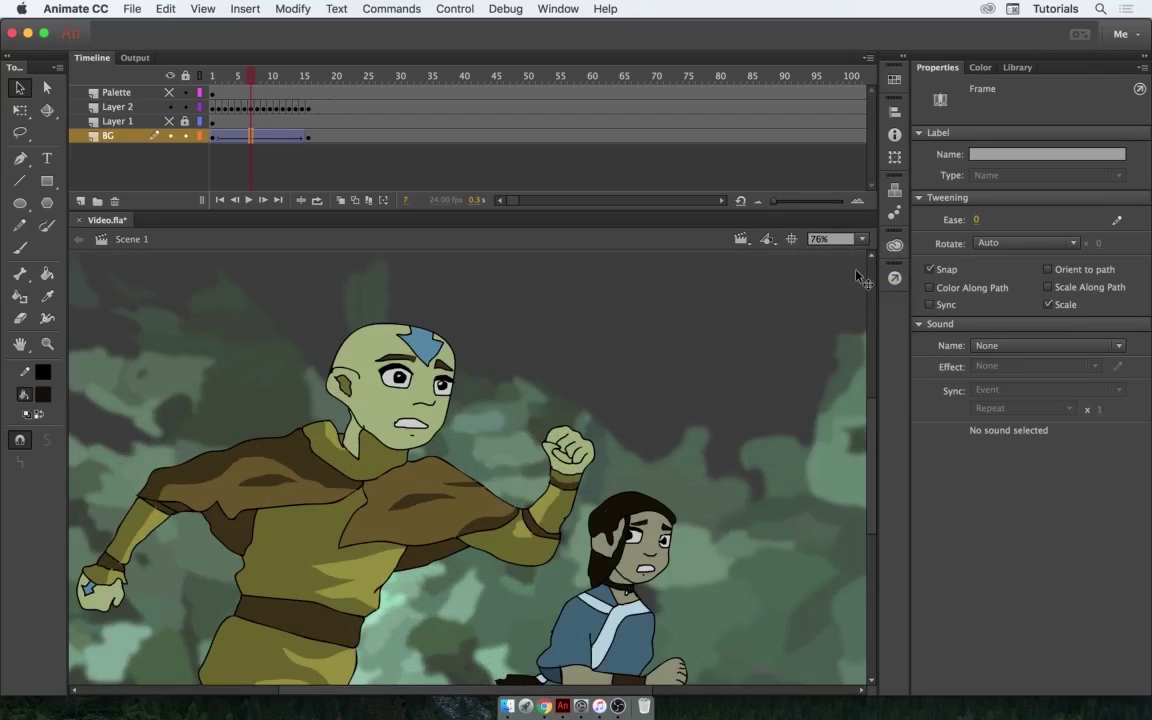
pyautogui.click(250, 78)
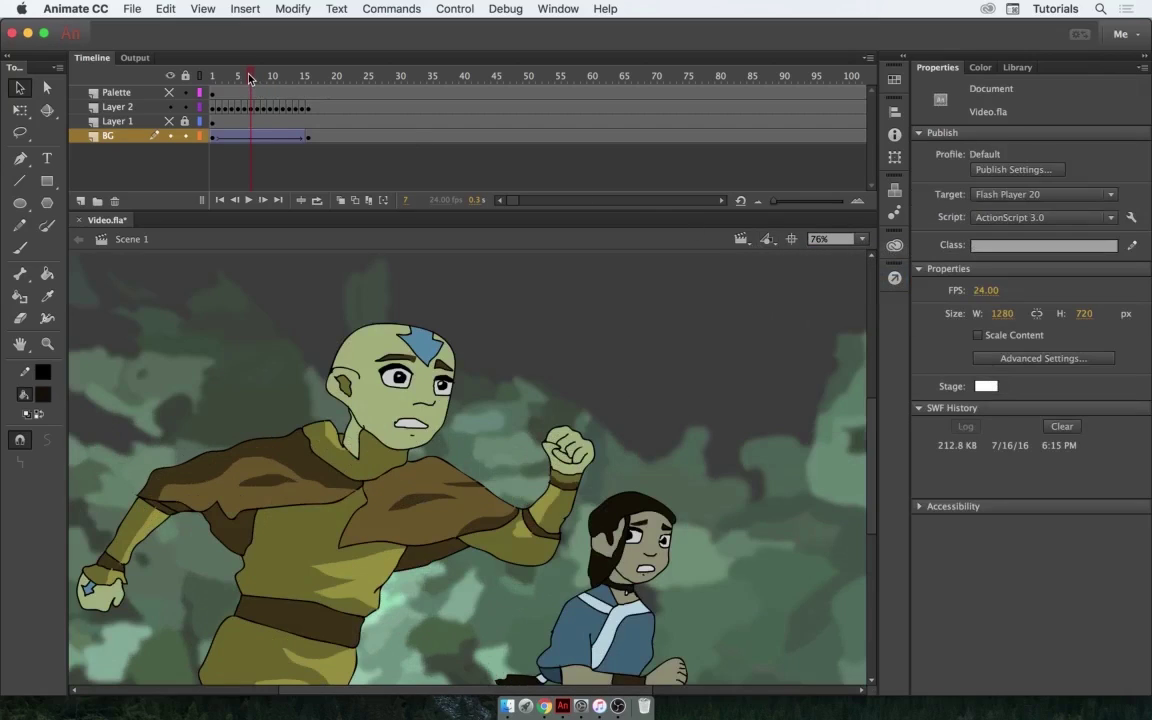
pyautogui.click(317, 200)
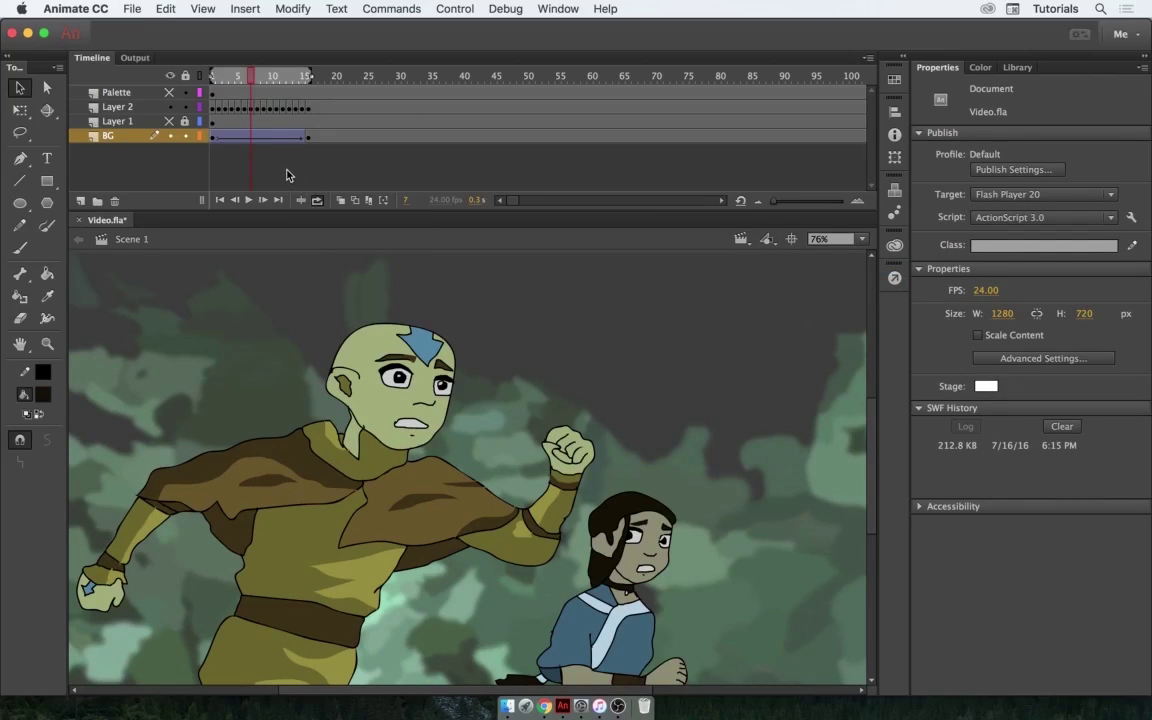
pyautogui.press('Return')
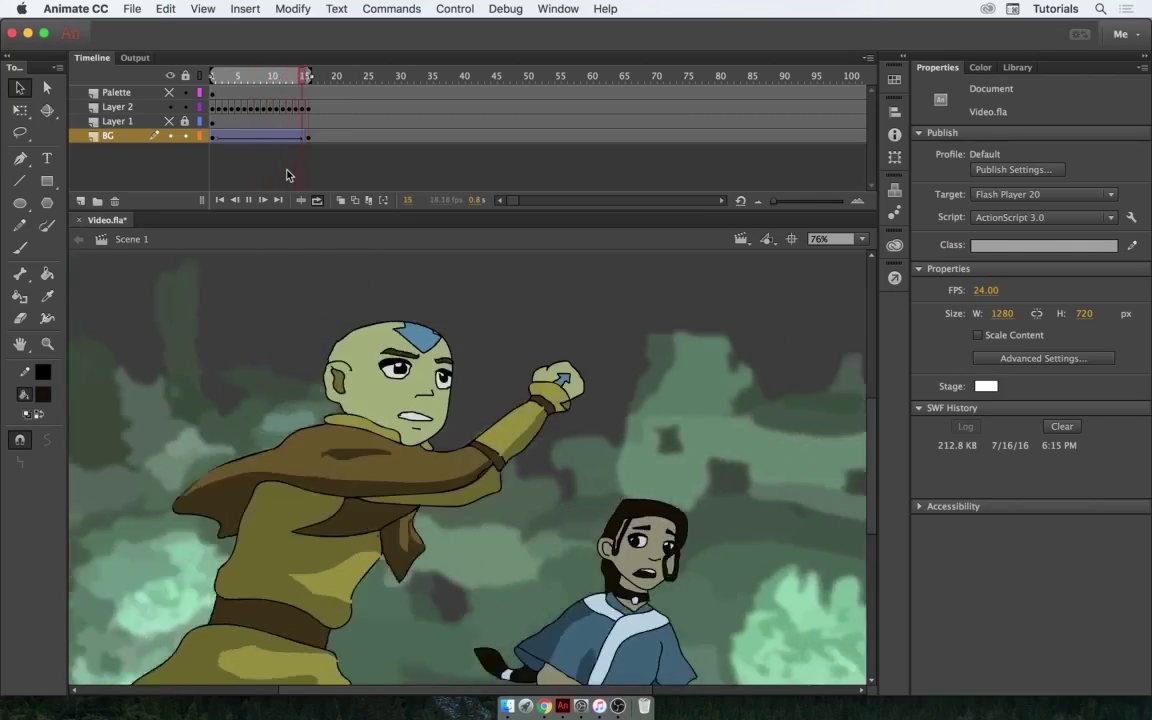